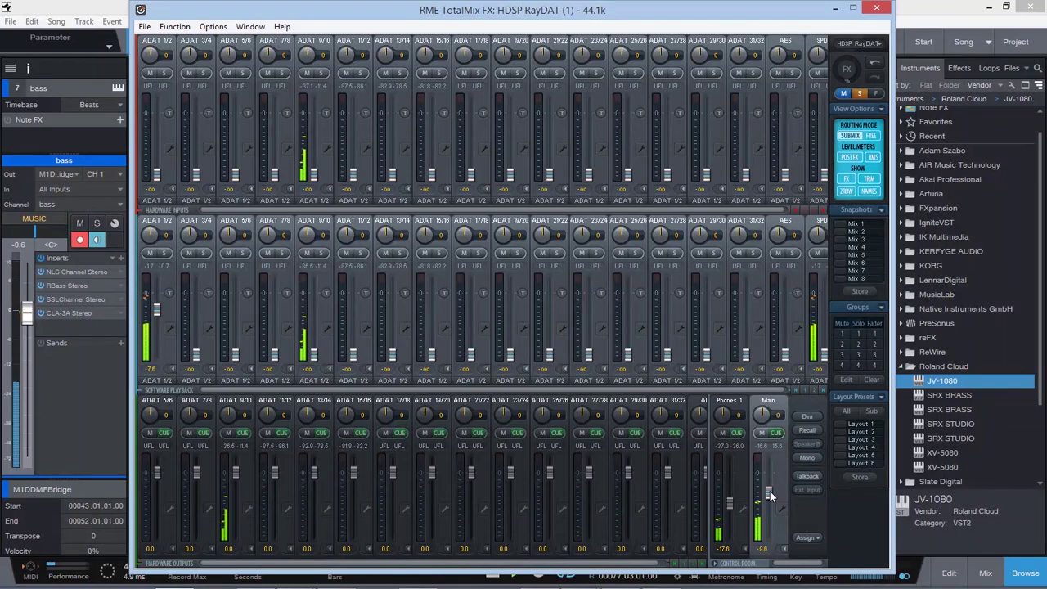
- Minimize the TotalMix FX window and mute the 07-Lady..caca vocal track in the Studio One song
{"action": "left_click", "coordinate": [835, 8]}
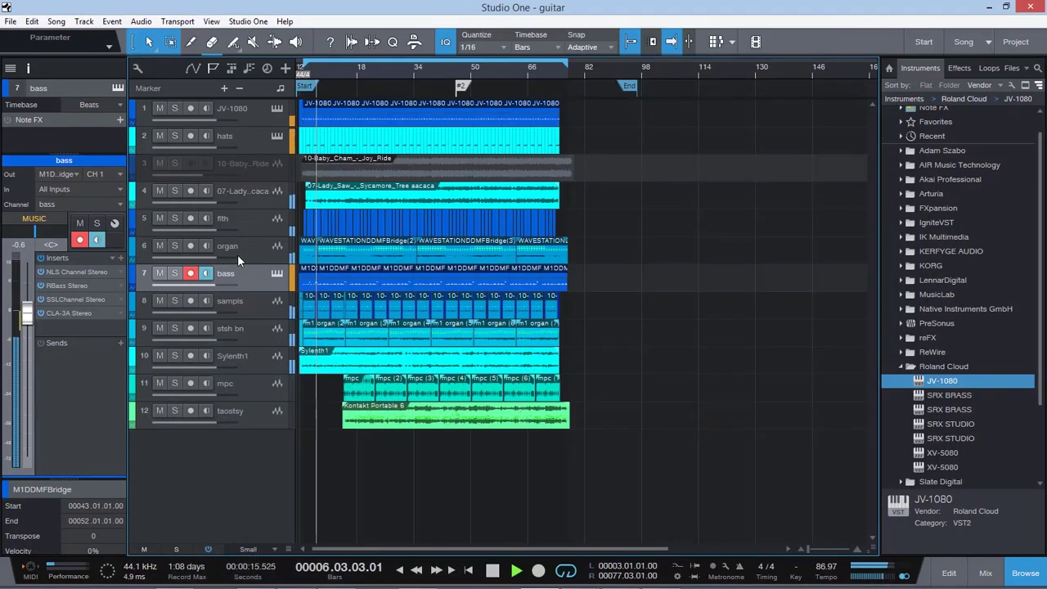
{"action": "left_click", "coordinate": [160, 191]}
- Switch to the Chrome browser and look over the pristine productions YouTube channel page
{"action": "mouse_move", "coordinate": [444, 579]}
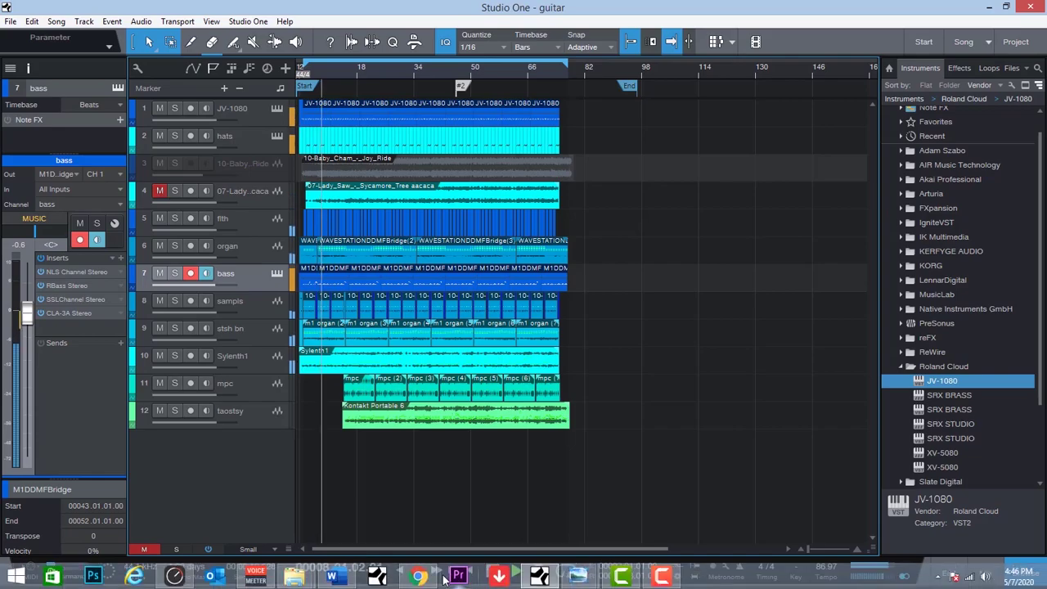
{"action": "left_click", "coordinate": [426, 521]}
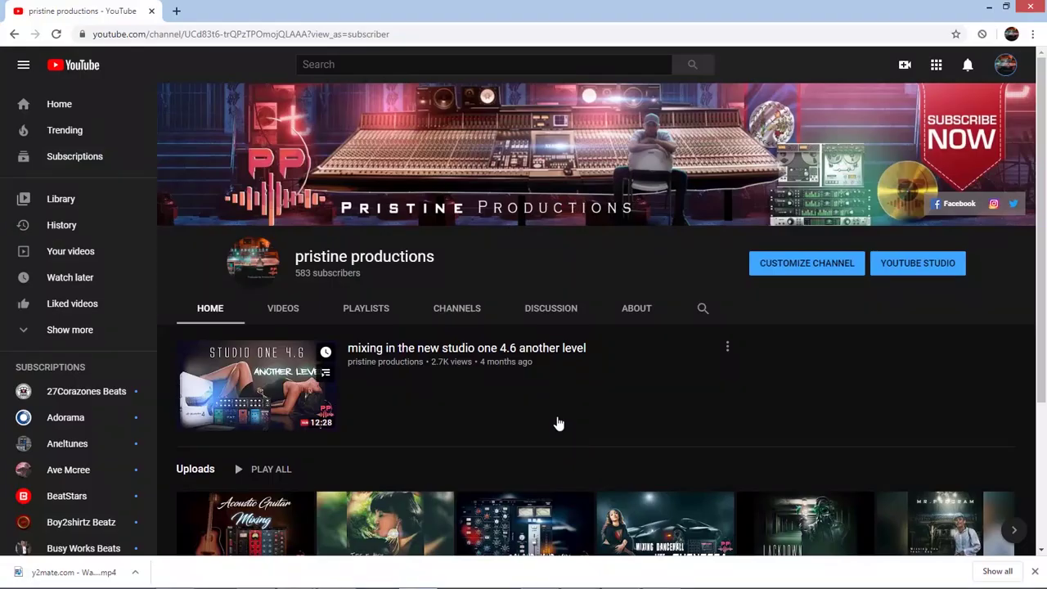
{"action": "scroll", "coordinate": [572, 368], "scroll_direction": "down", "scroll_amount": 1}
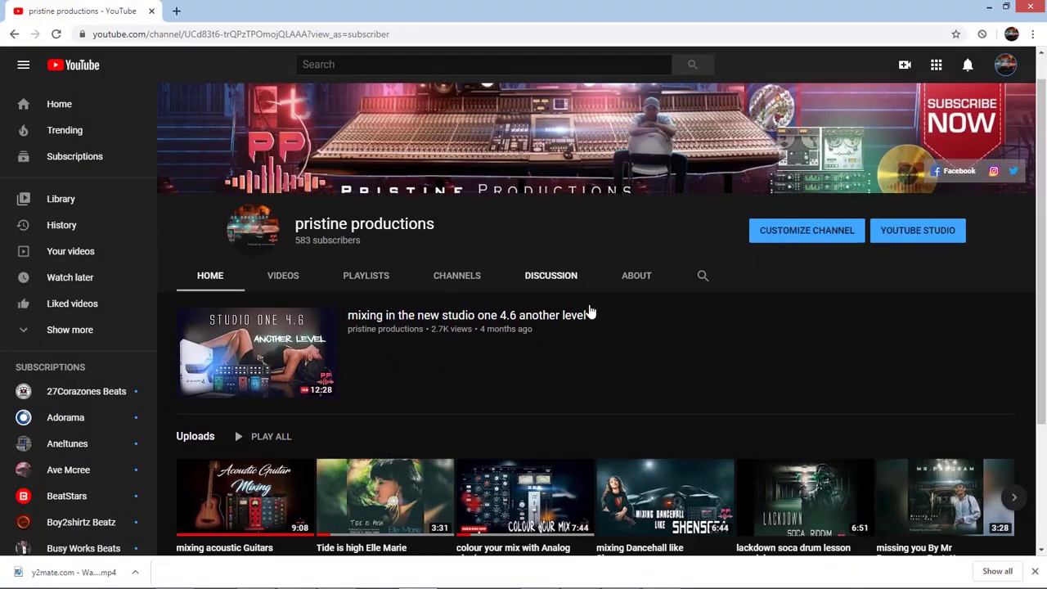
{"action": "scroll", "coordinate": [556, 319], "scroll_direction": "up", "scroll_amount": 1}
{"action": "mouse_move", "coordinate": [527, 552]}
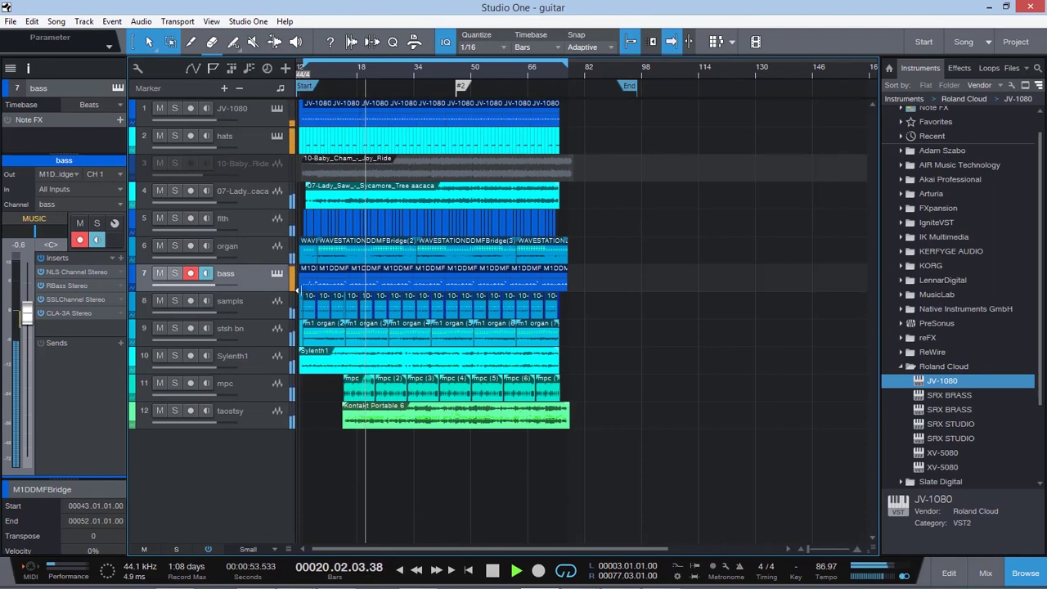
- Open the mixing console, inspect the F6 Stereo insert on the DRUMS bus, and close the console again
{"action": "left_click", "coordinate": [986, 575]}
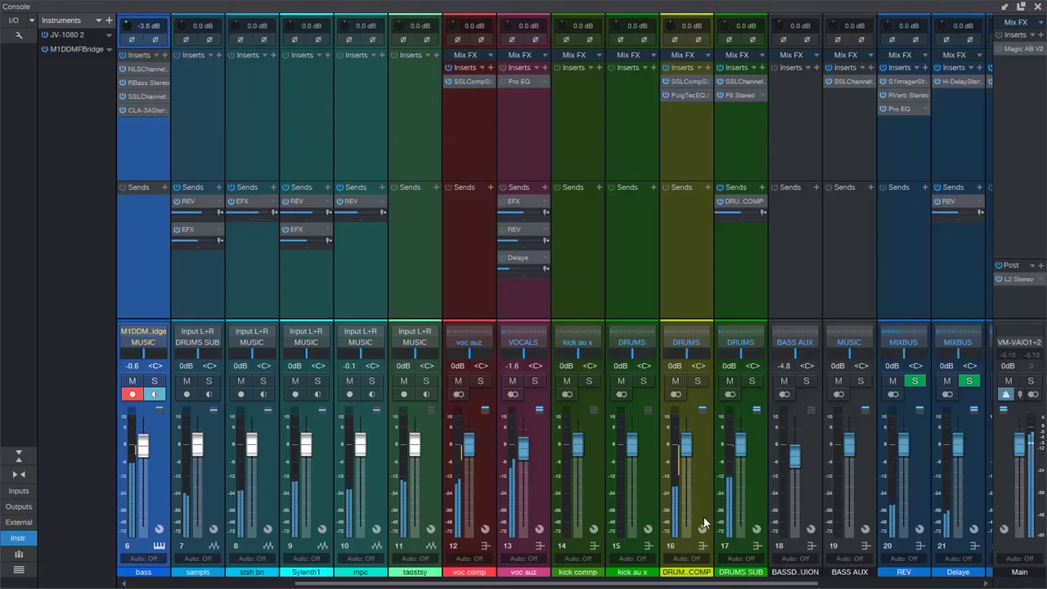
{"action": "left_click_drag", "start_coordinate": [755, 583], "coordinate": [914, 583]}
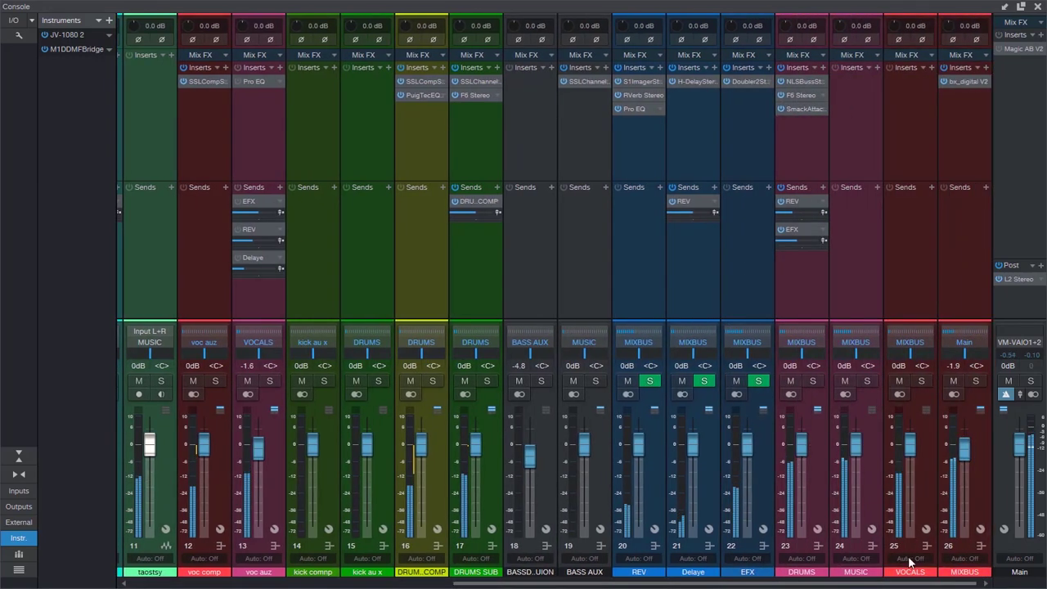
{"action": "left_click", "coordinate": [803, 96]}
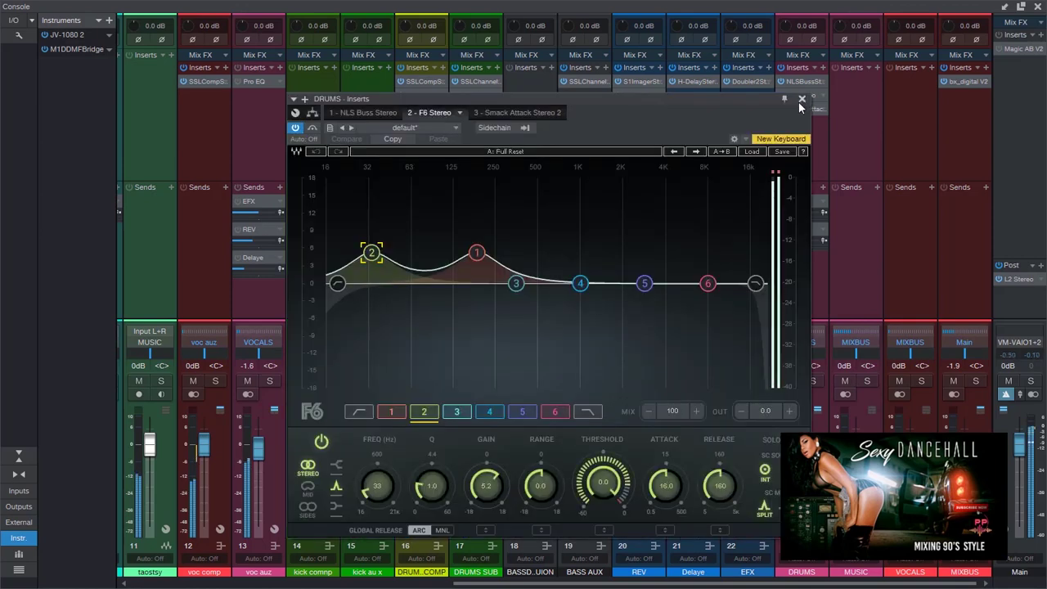
{"action": "left_click", "coordinate": [802, 99]}
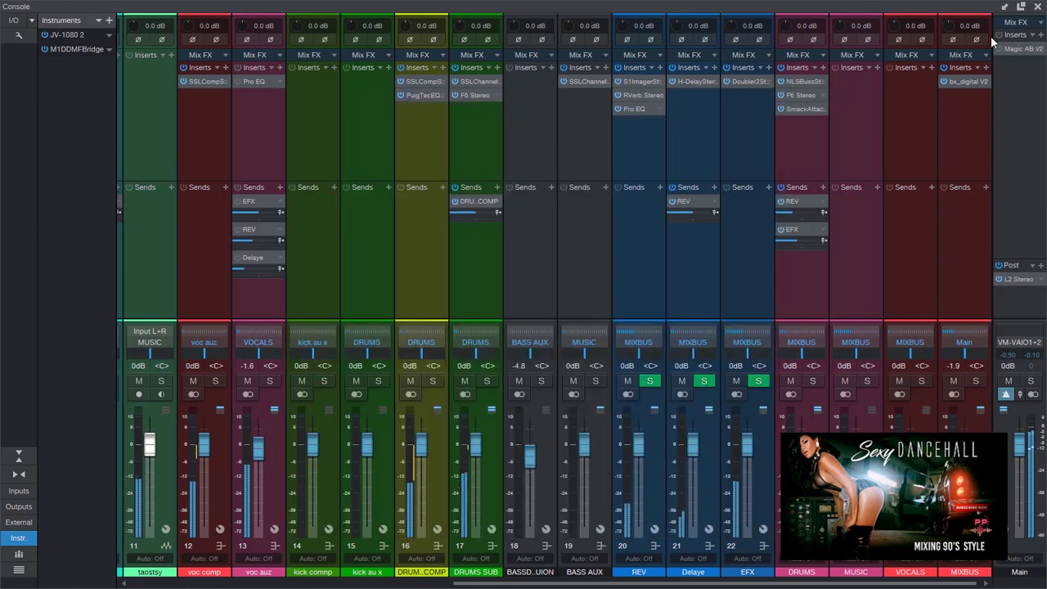
{"action": "left_click", "coordinate": [1037, 7]}
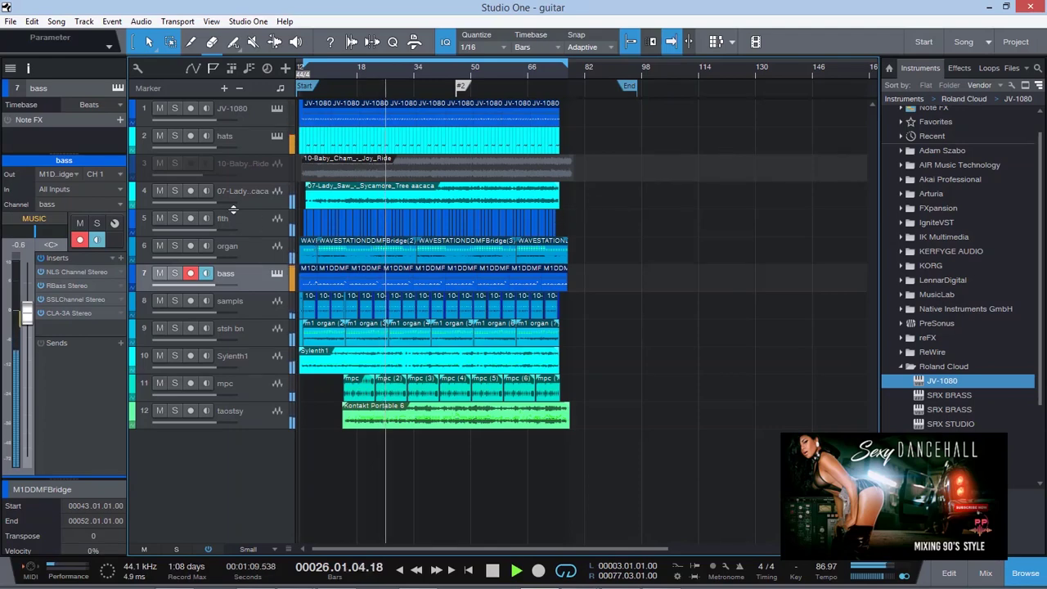
- Mute the 07-Lady..caca vocal track and select the sampls track
{"action": "left_click", "coordinate": [160, 191]}
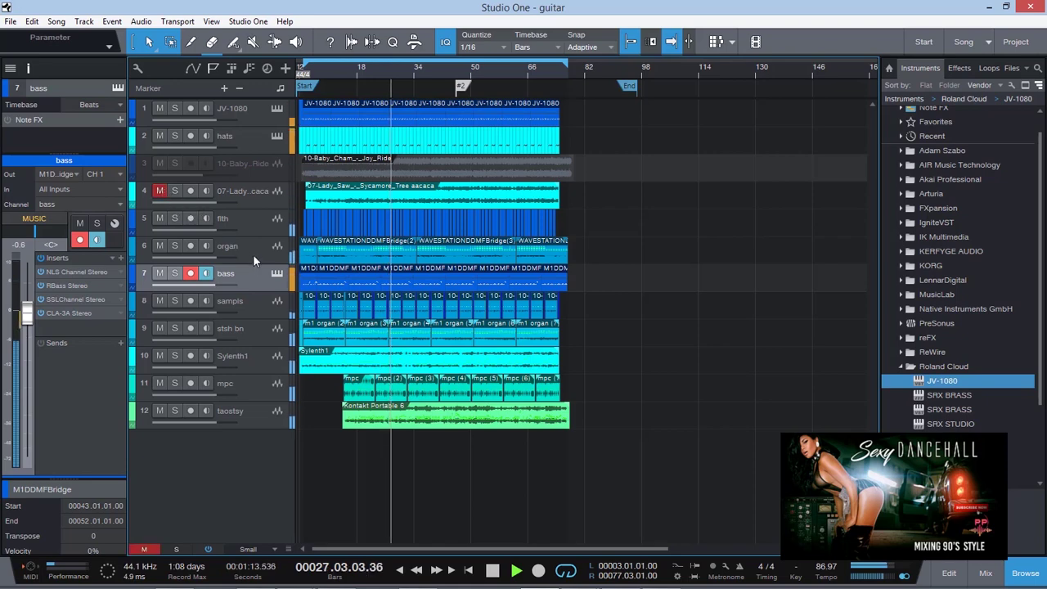
{"action": "left_click", "coordinate": [253, 253]}
{"action": "left_click", "coordinate": [255, 281]}
{"action": "left_click", "coordinate": [270, 304]}
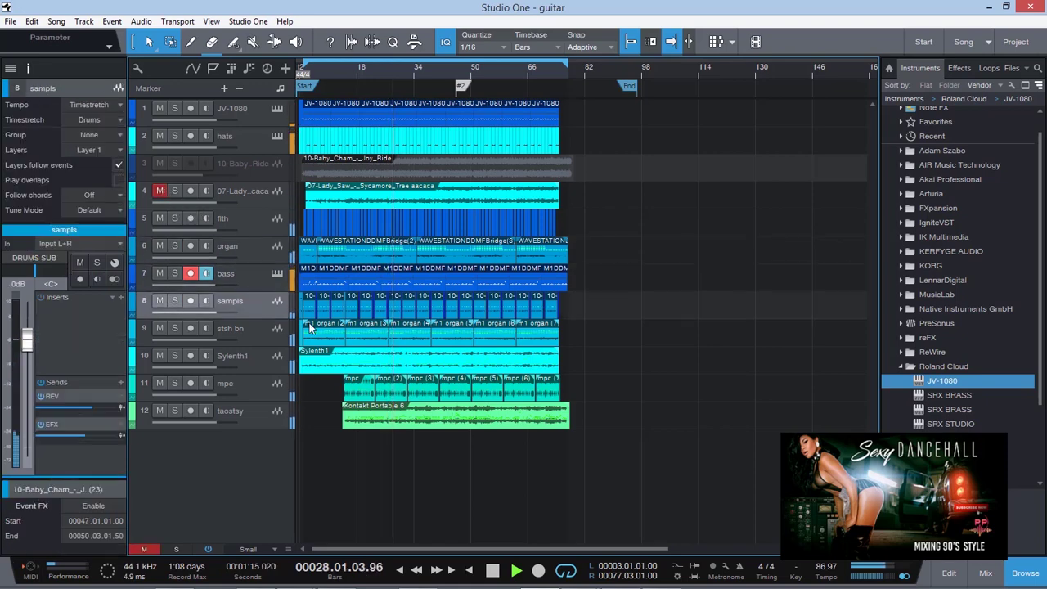
- Inspect the SSLComp Stereo insert on the voc comp channel in the console, and return to the arrangement
{"action": "left_click", "coordinate": [985, 573]}
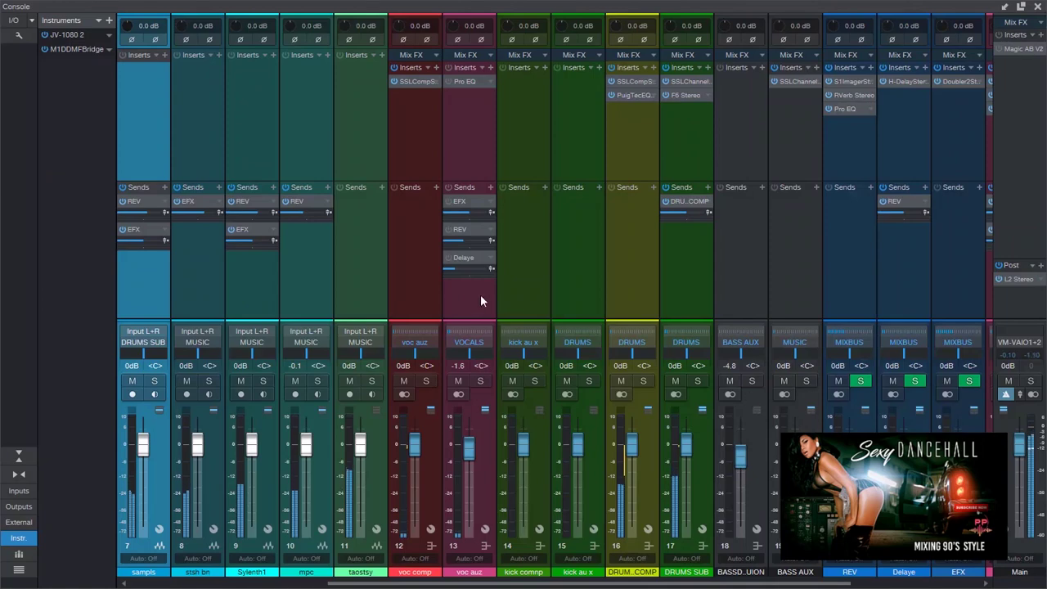
{"action": "left_click", "coordinate": [416, 81]}
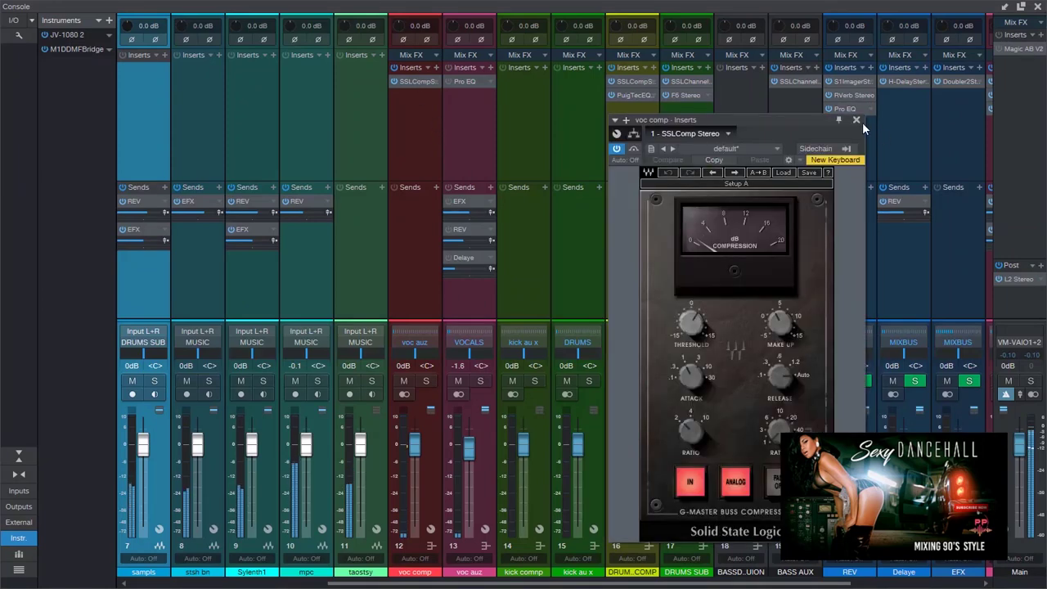
{"action": "left_click", "coordinate": [856, 119]}
{"action": "left_click", "coordinate": [1039, 7]}
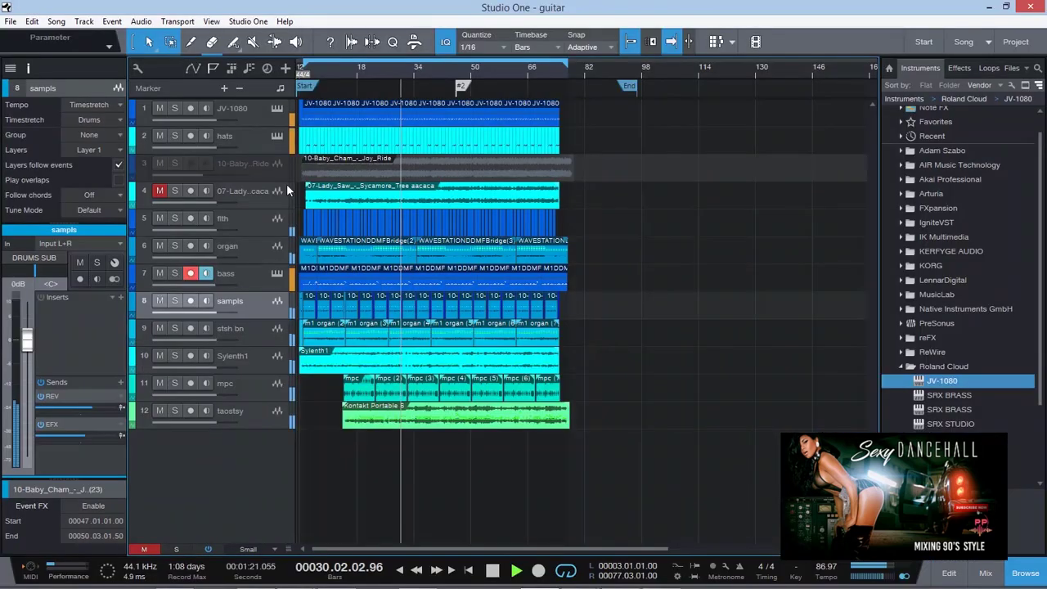
- Unmute the 07-Lady..caca vocal track to hear it with the rest of the arrangement
{"action": "left_click", "coordinate": [159, 190]}
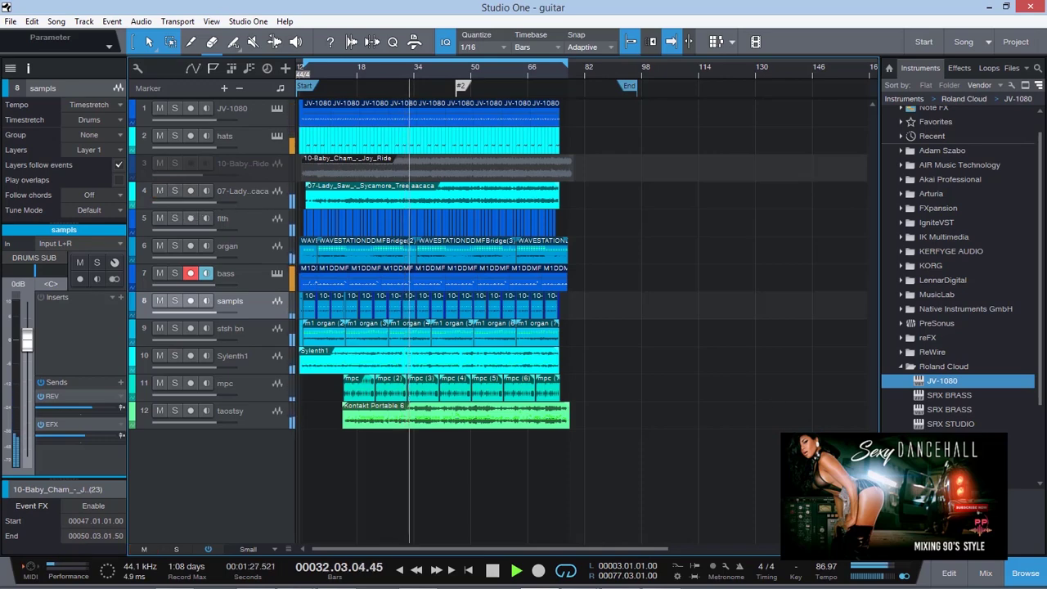
{"action": "key", "text": "e"}
{"action": "key", "text": "e"}
{"action": "key", "text": "e"}
{"action": "key", "text": "w"}
{"action": "key", "text": "w"}
{"action": "key", "text": "w"}
{"action": "key", "text": "w"}
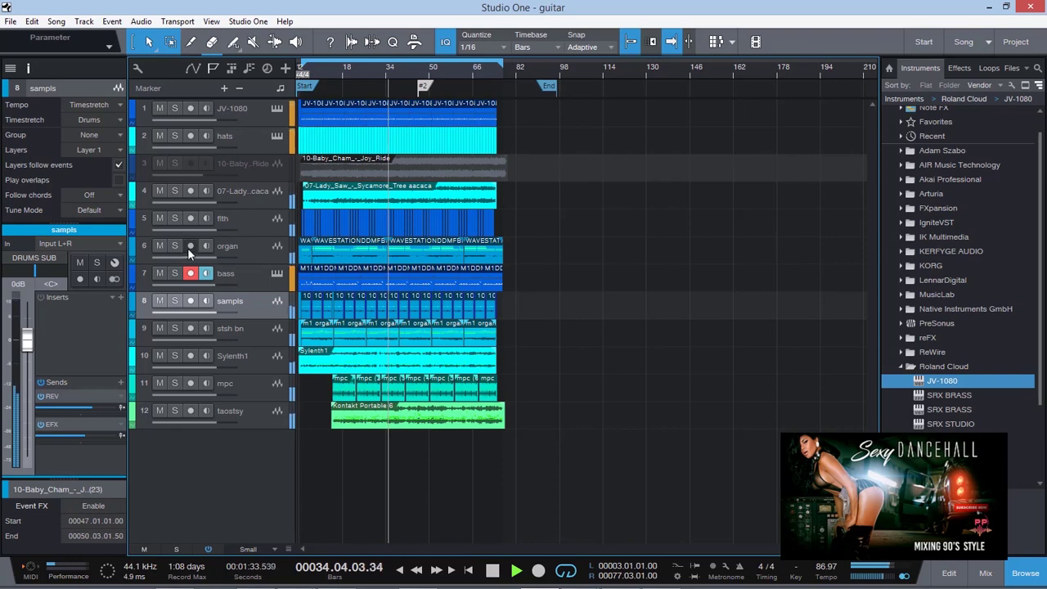
- Mute the 07-Lady..caca vocal track again, and solo and select the bass track
{"action": "left_click", "coordinate": [160, 193]}
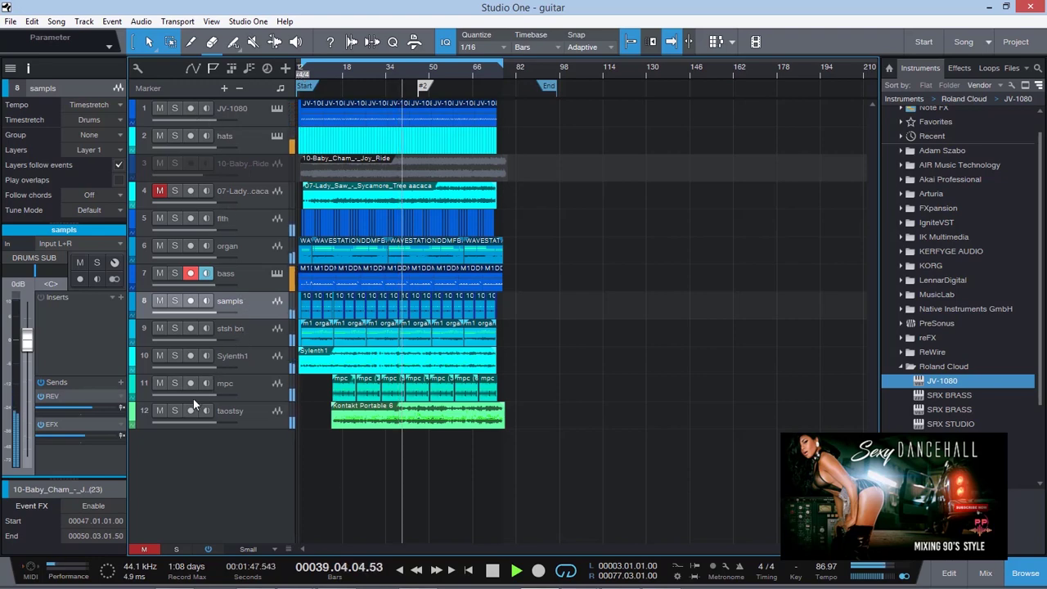
{"action": "mouse_move", "coordinate": [187, 399]}
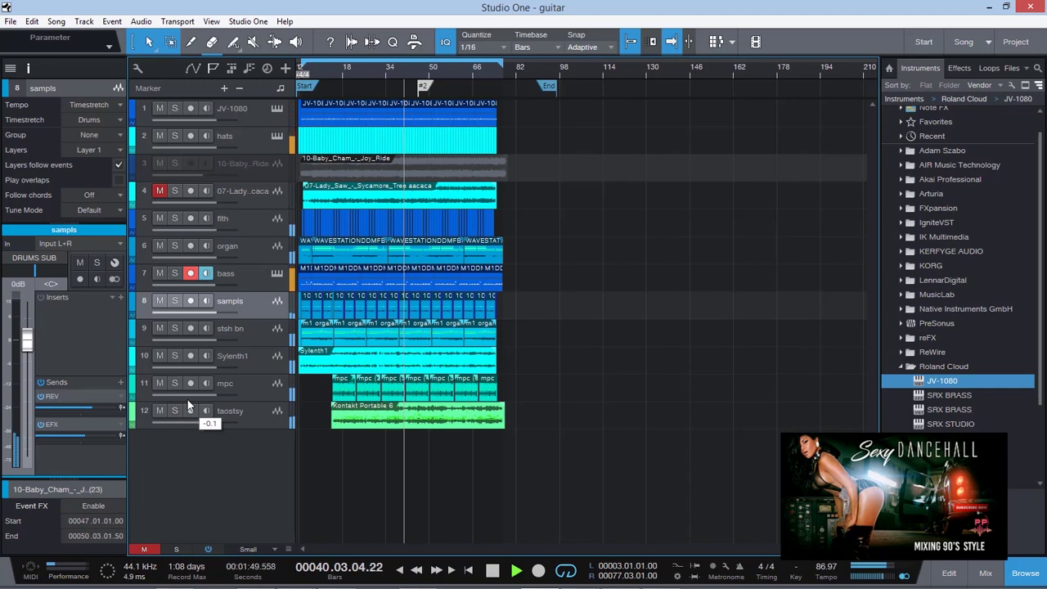
{"action": "left_click", "coordinate": [174, 273]}
{"action": "left_click", "coordinate": [259, 282]}
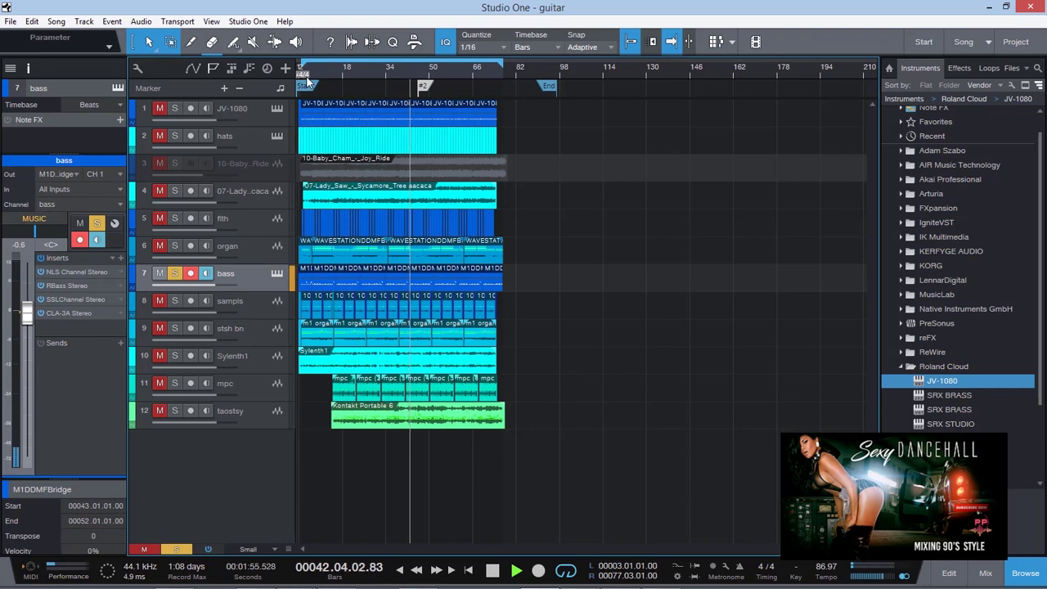
- Stop playback with the start of the song in view and clear the active solo
{"action": "key", "text": "e"}
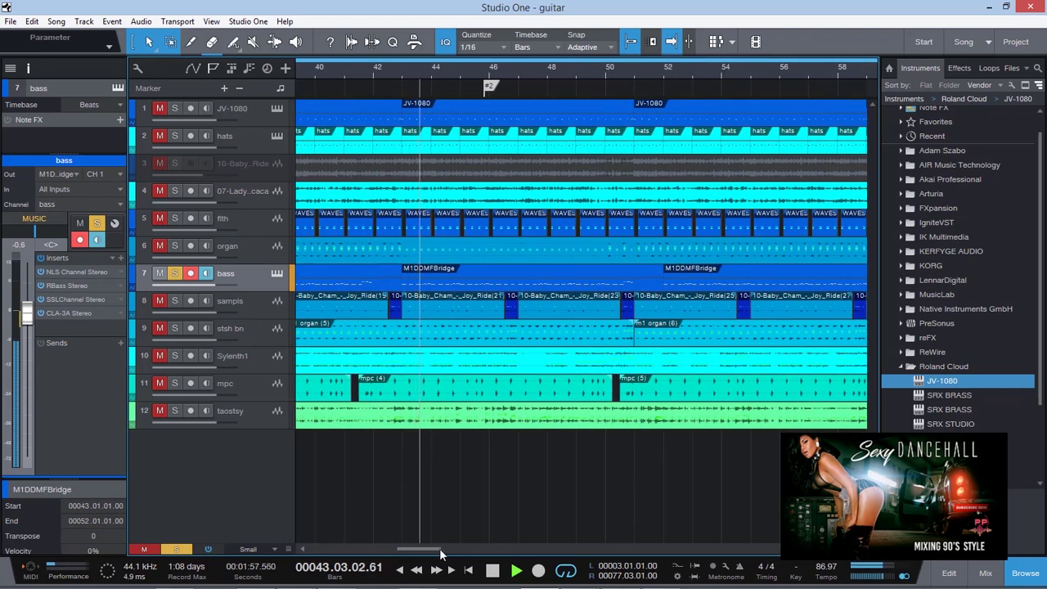
{"action": "left_click_drag", "start_coordinate": [432, 551], "coordinate": [336, 555]}
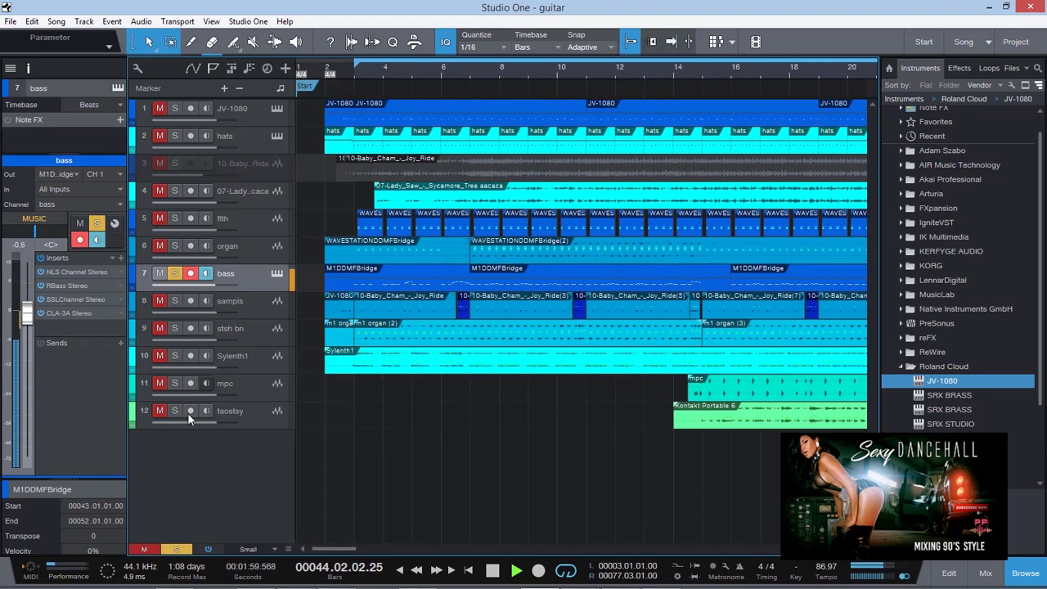
{"action": "key", "text": "space"}
{"action": "key", "text": "f"}
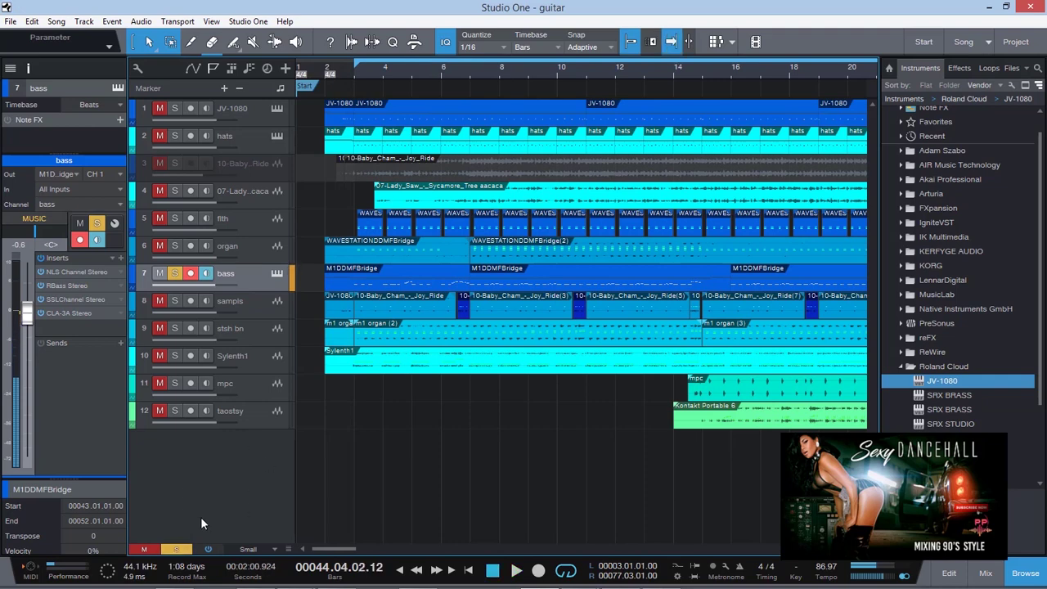
{"action": "left_click", "coordinate": [168, 551]}
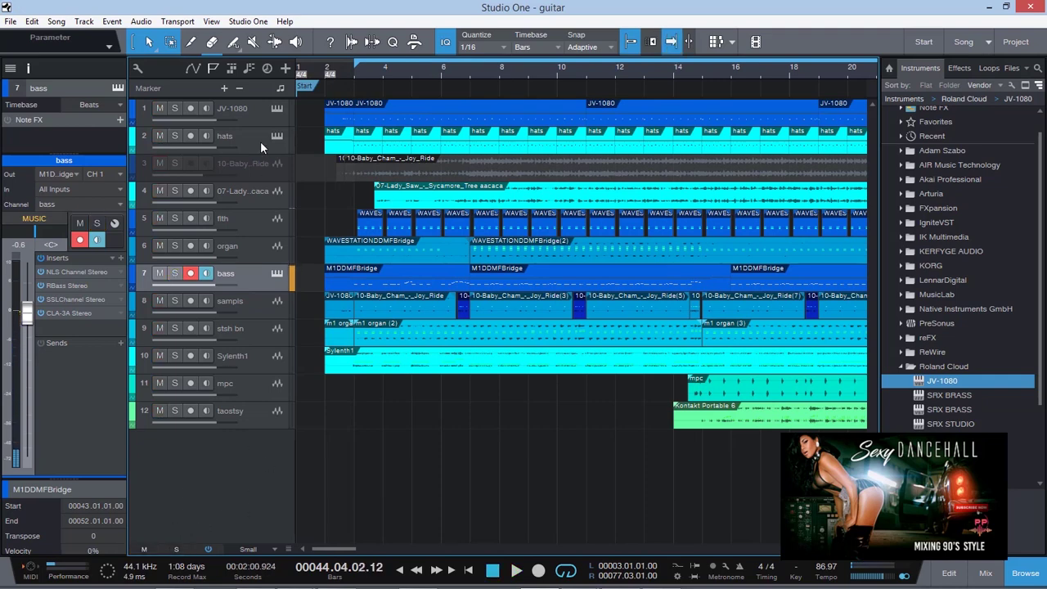
- Select and solo the JV-1080 track and place the playback cursor at bar 2, beat 3
{"action": "left_click", "coordinate": [240, 112]}
{"action": "left_click", "coordinate": [174, 108]}
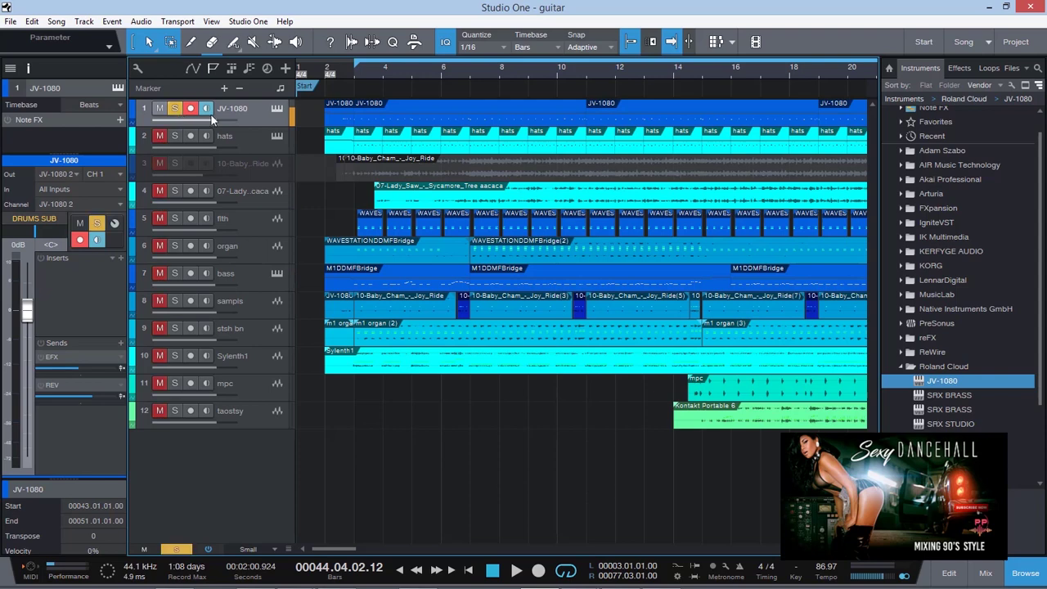
{"action": "left_click", "coordinate": [337, 72]}
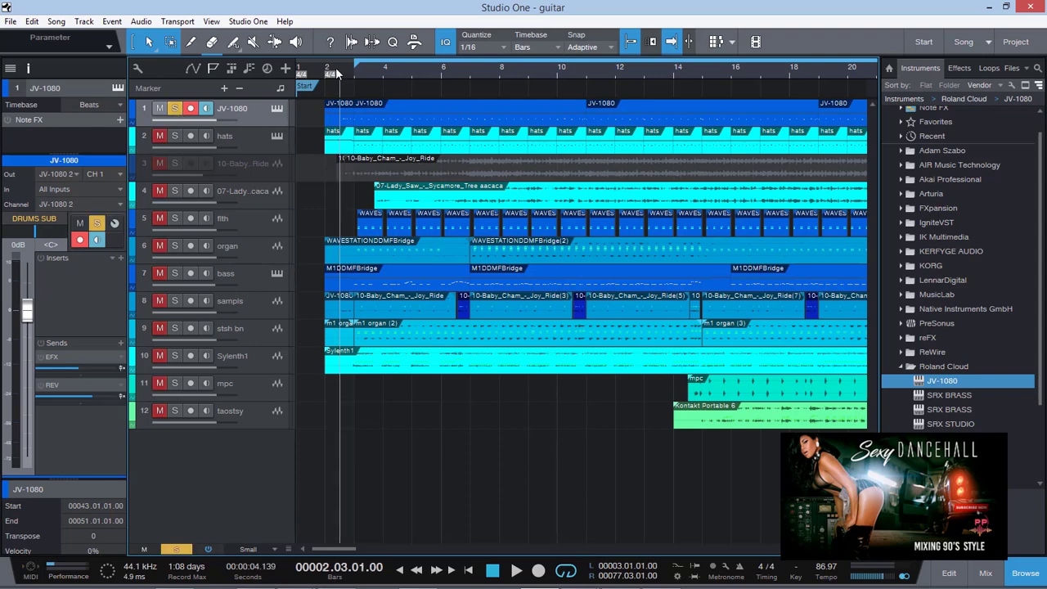
- Open the JV-1080 track's instrument and move its window clear of the first two tracks
{"action": "left_click", "coordinate": [277, 108]}
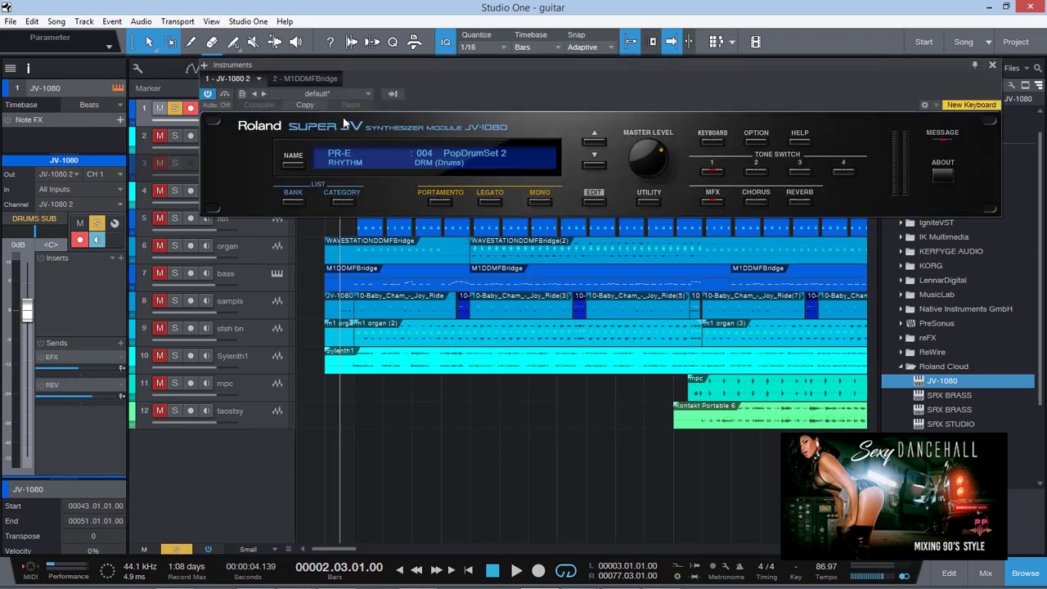
{"action": "left_click_drag", "start_coordinate": [534, 72], "coordinate": [537, 142]}
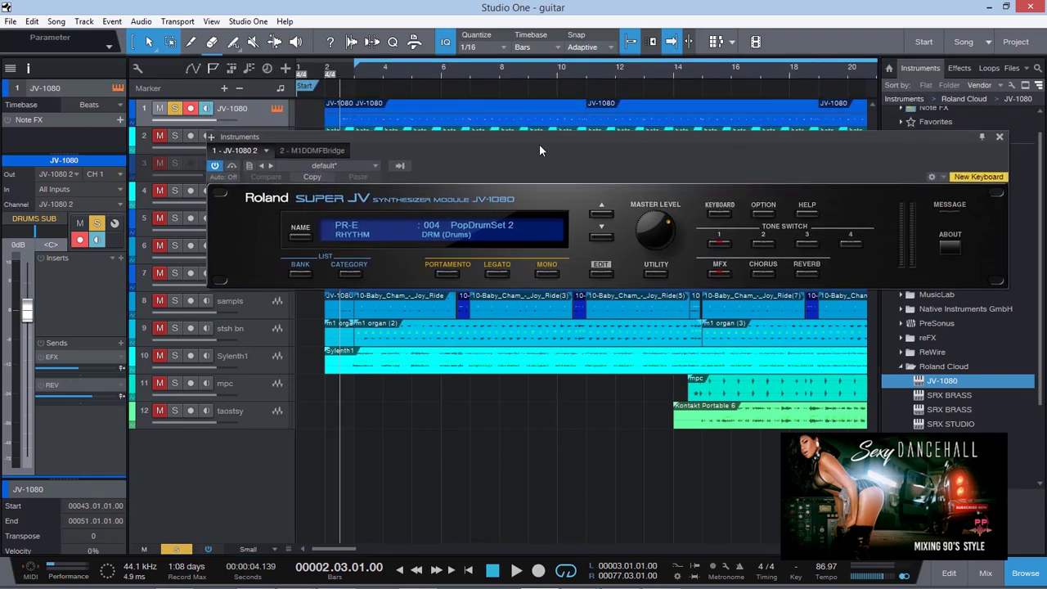
{"action": "left_click_drag", "start_coordinate": [539, 137], "coordinate": [539, 165]}
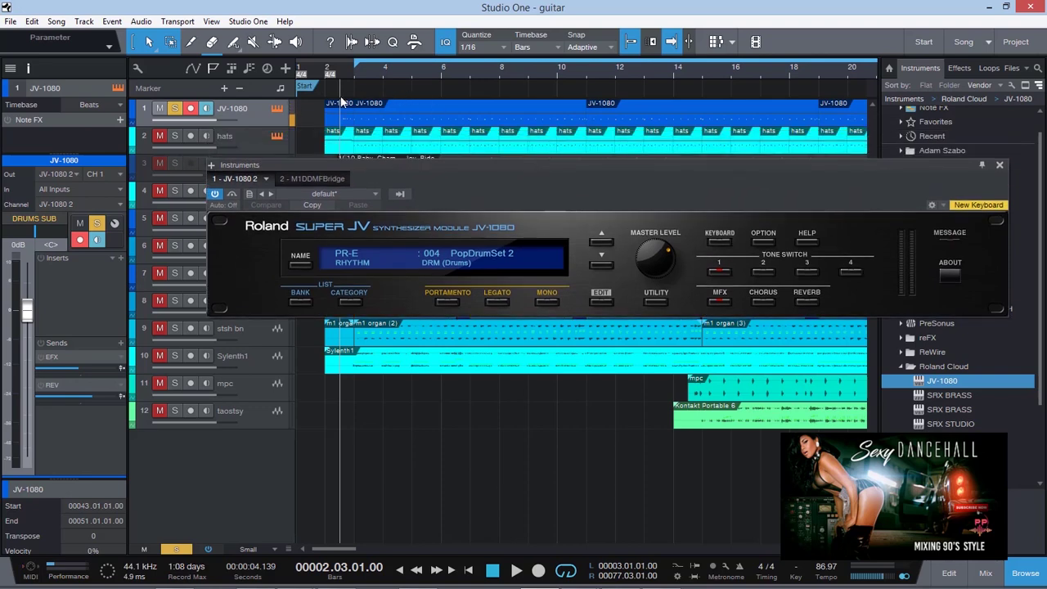
- Solo the hats track together with JV-1080 for playback and close the instrument window
{"action": "left_click", "coordinate": [155, 141]}
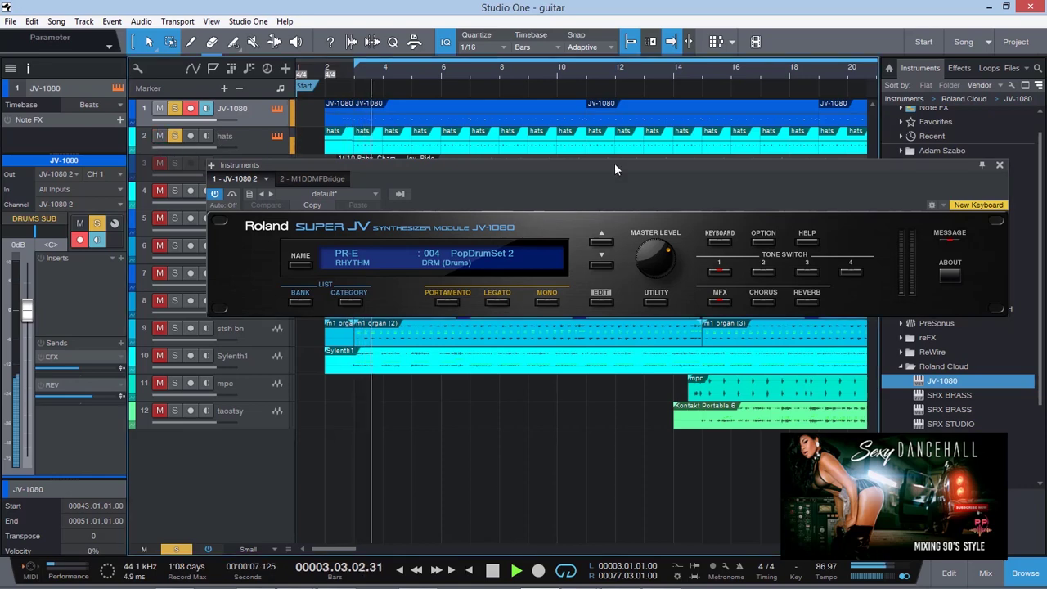
{"action": "left_click_drag", "start_coordinate": [614, 163], "coordinate": [538, 166]}
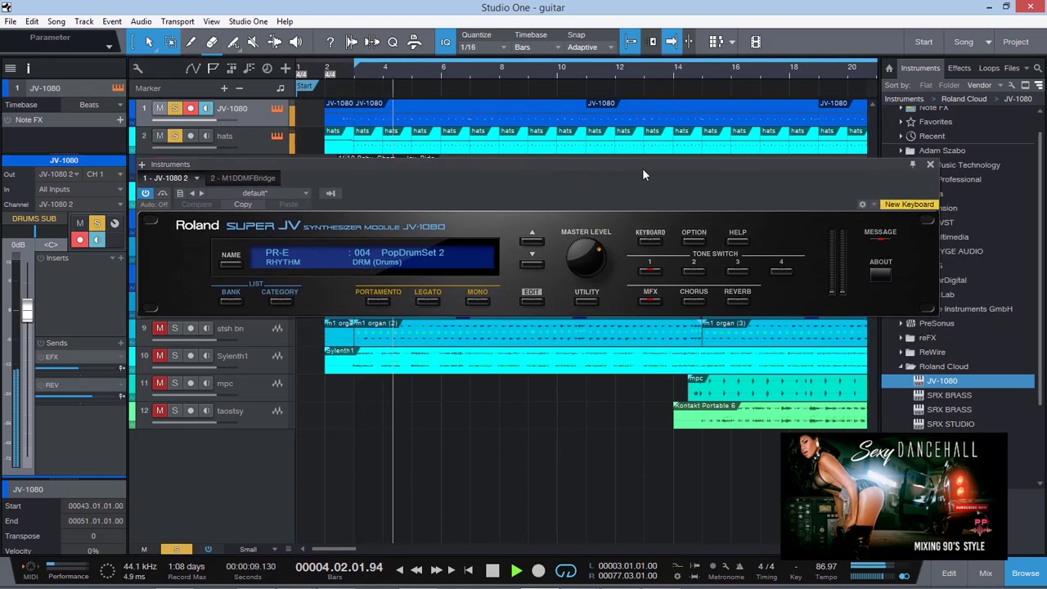
{"action": "left_click", "coordinate": [930, 166]}
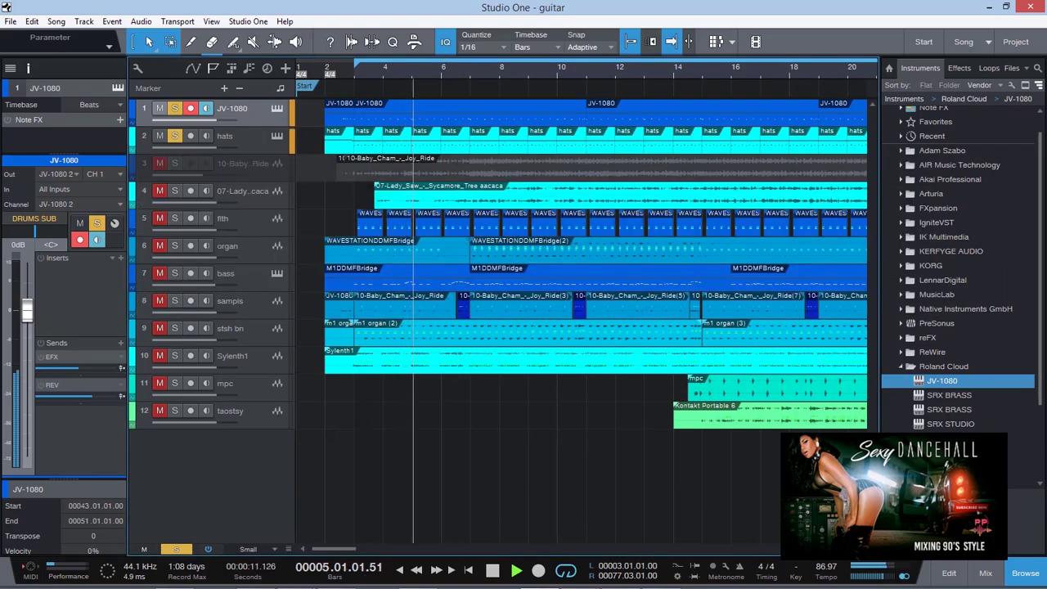
- Open the console and bypass all inserts on the DRUMS SUB channel
{"action": "left_click", "coordinate": [984, 576]}
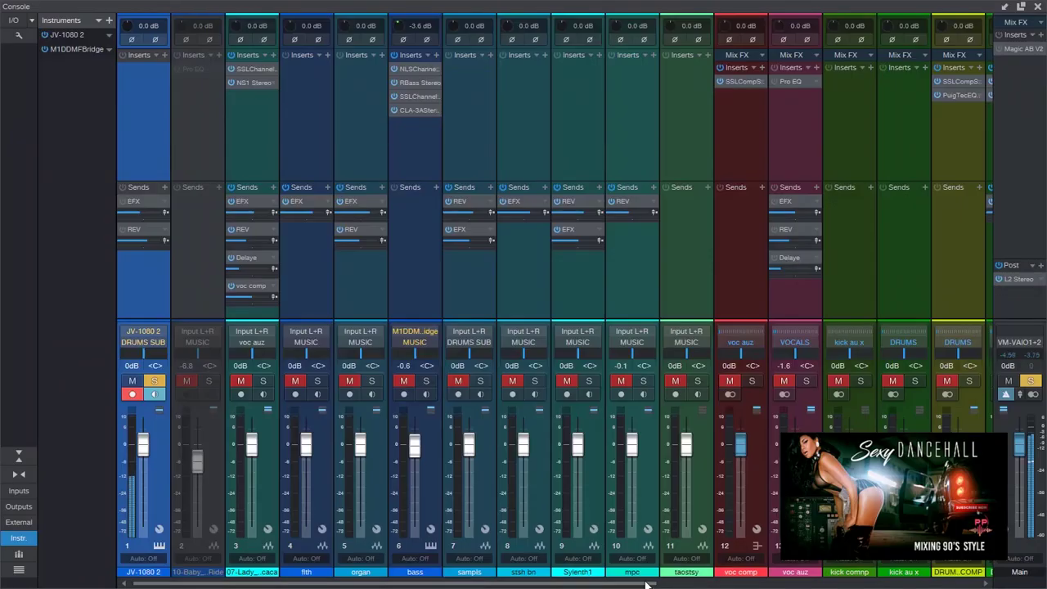
{"action": "left_click_drag", "start_coordinate": [643, 583], "coordinate": [825, 584]}
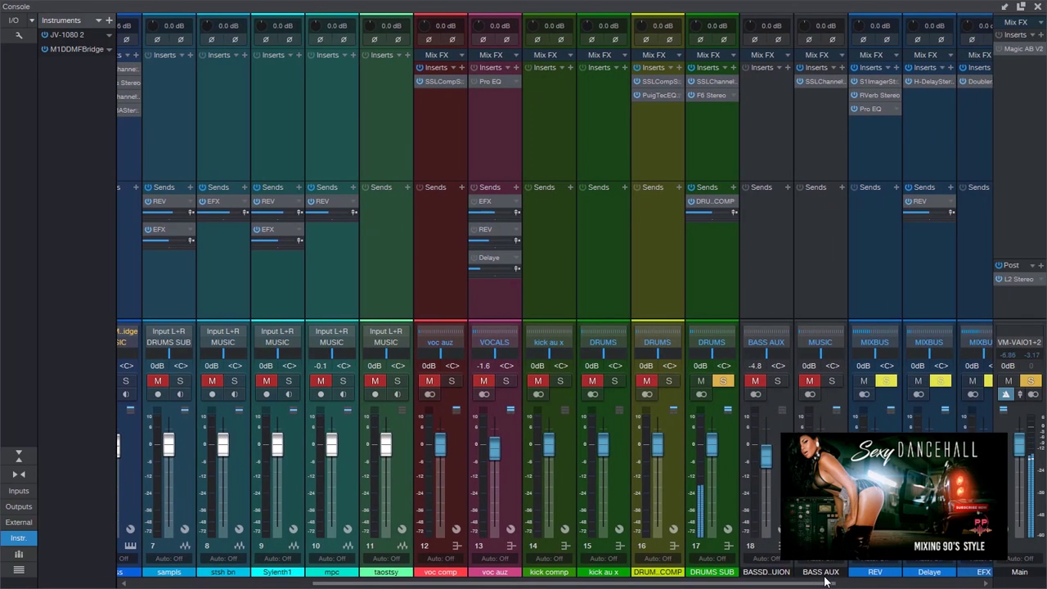
{"action": "left_click", "coordinate": [692, 68]}
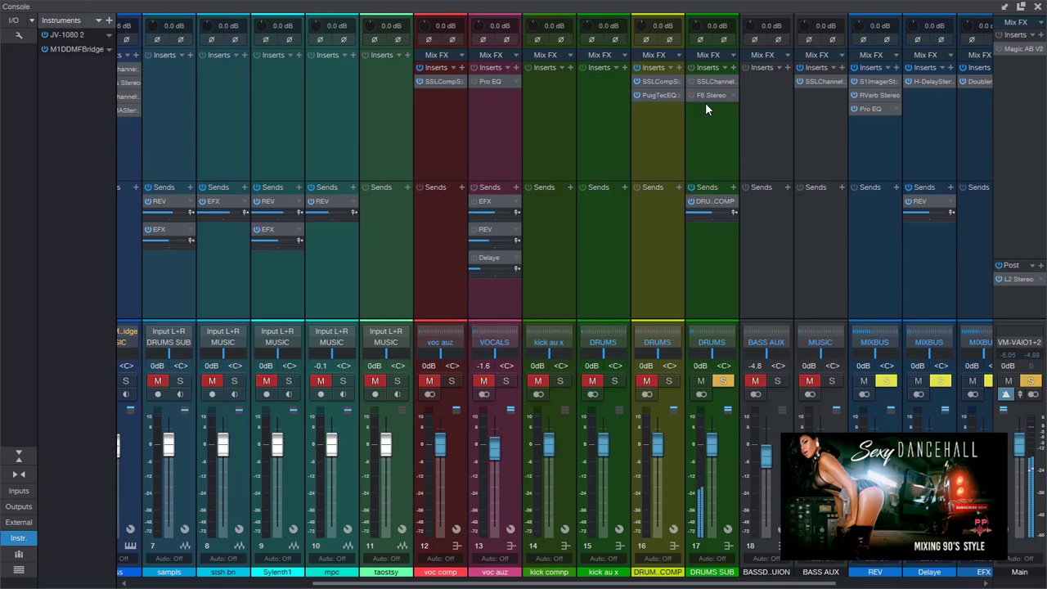
- Return to the arrangement, view the JV-1080 track's instrument, and select the hats track
{"action": "left_click", "coordinate": [1038, 8]}
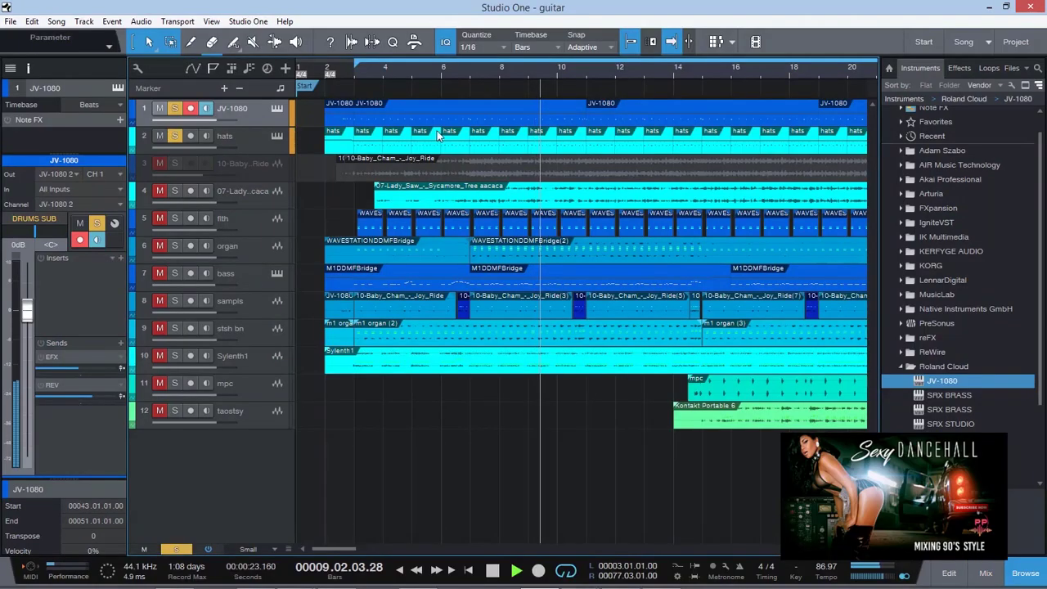
{"action": "left_click", "coordinate": [276, 109]}
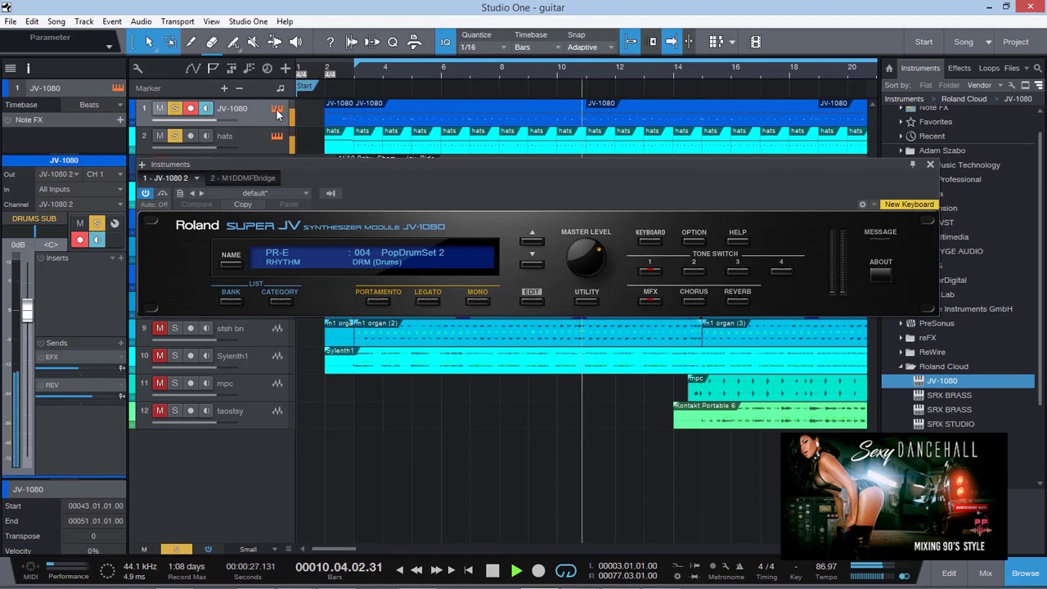
{"action": "left_click", "coordinate": [929, 166]}
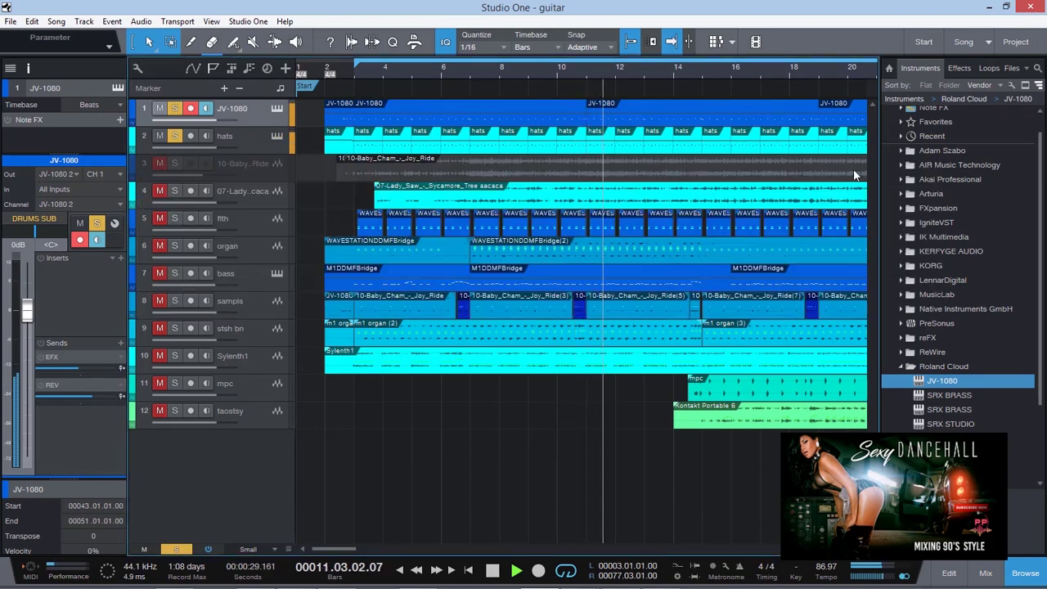
{"action": "left_click", "coordinate": [260, 143]}
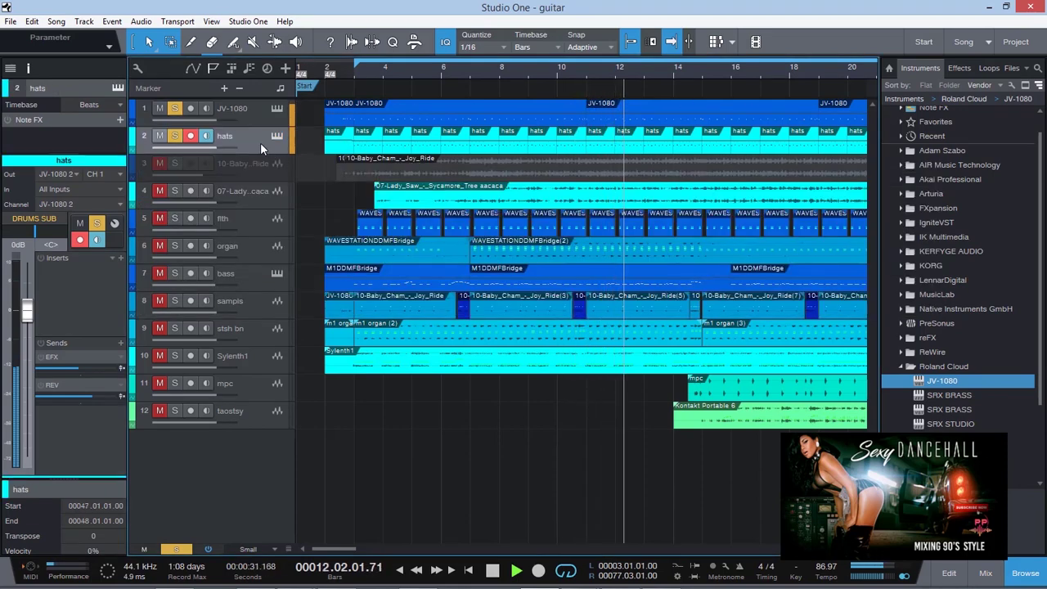
- Open the console, show the DRUMSs COMP channel's SSLComp and PuigTec EQP1A inserts, and unmute and solo that channel
{"action": "left_click", "coordinate": [985, 573]}
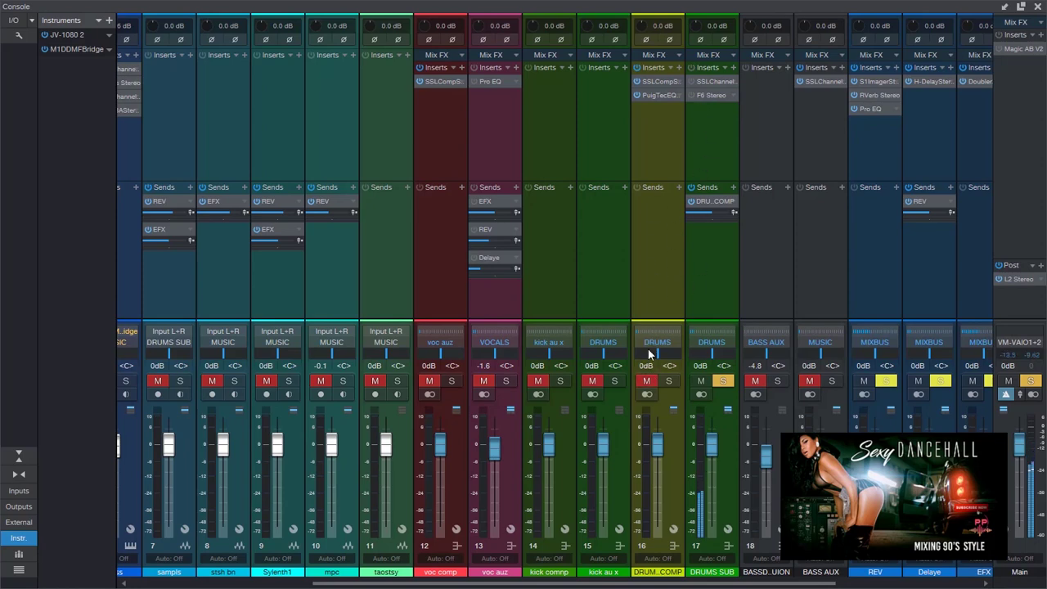
{"action": "left_click", "coordinate": [649, 84]}
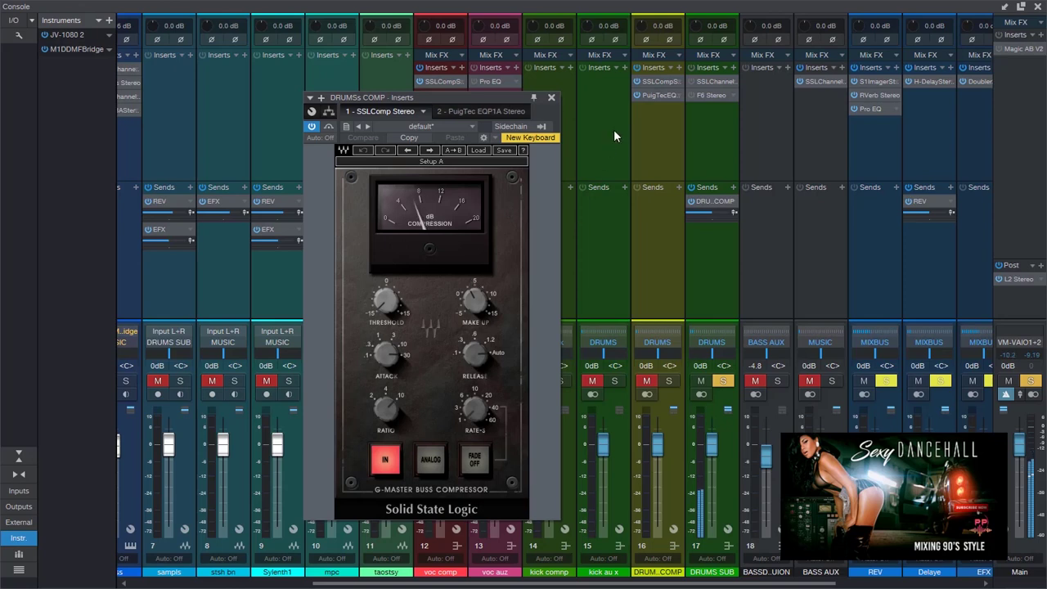
{"action": "left_click", "coordinate": [655, 93]}
{"action": "left_click_drag", "start_coordinate": [715, 94], "coordinate": [526, 84]}
{"action": "left_click", "coordinate": [647, 382]}
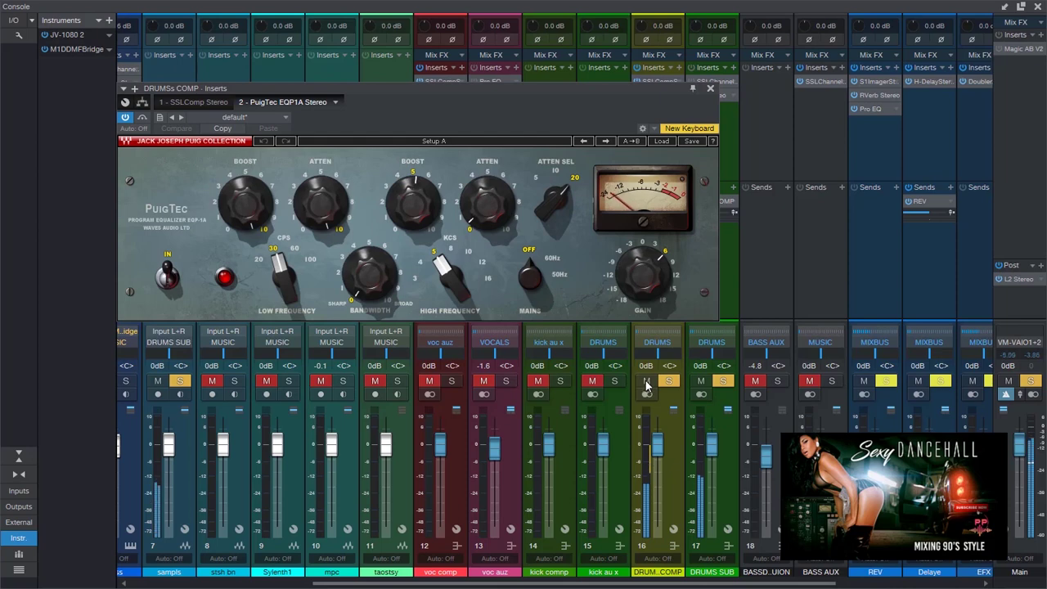
- Set the PuigTec EQP1A low-frequency boost to 9 on DRUMSs COMP and compare the sound with the EQ out and in
{"action": "left_click_drag", "start_coordinate": [451, 89], "coordinate": [535, 79]}
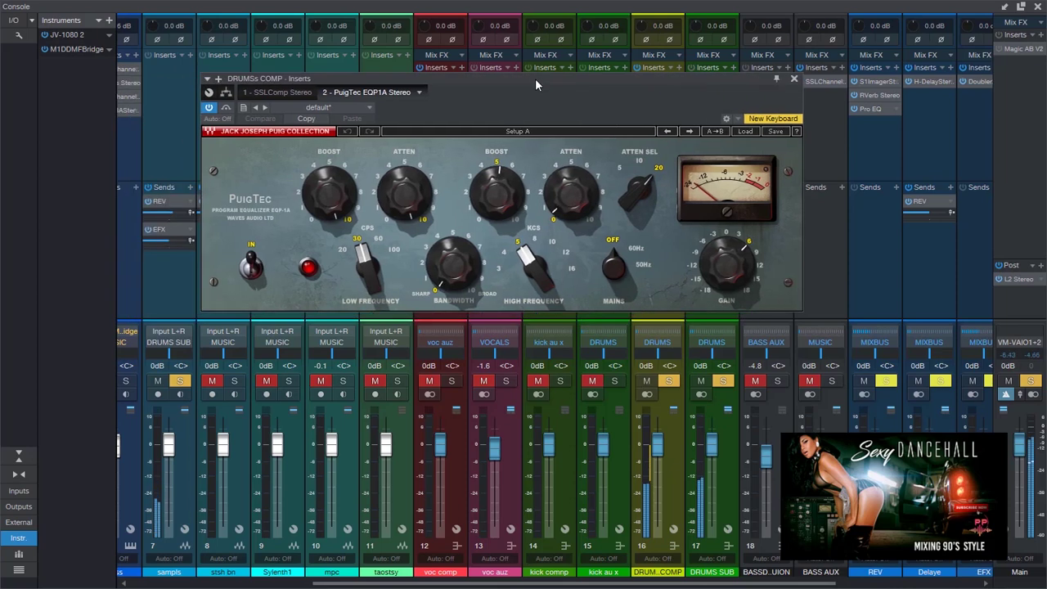
{"action": "left_click_drag", "start_coordinate": [328, 195], "coordinate": [328, 195]}
{"action": "left_click", "coordinate": [391, 208]}
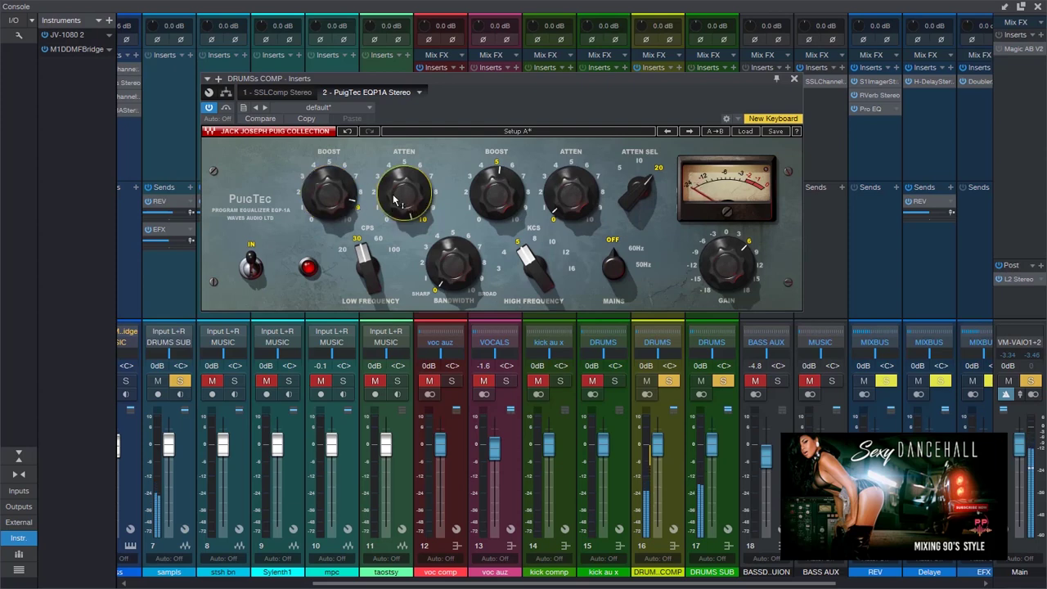
{"action": "left_click", "coordinate": [252, 266]}
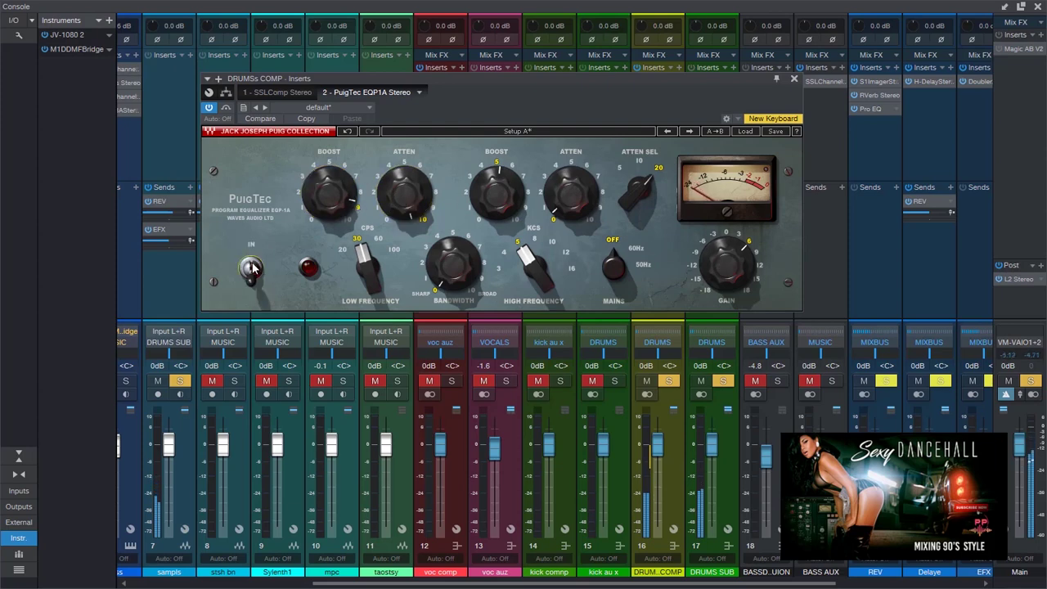
{"action": "left_click", "coordinate": [252, 266]}
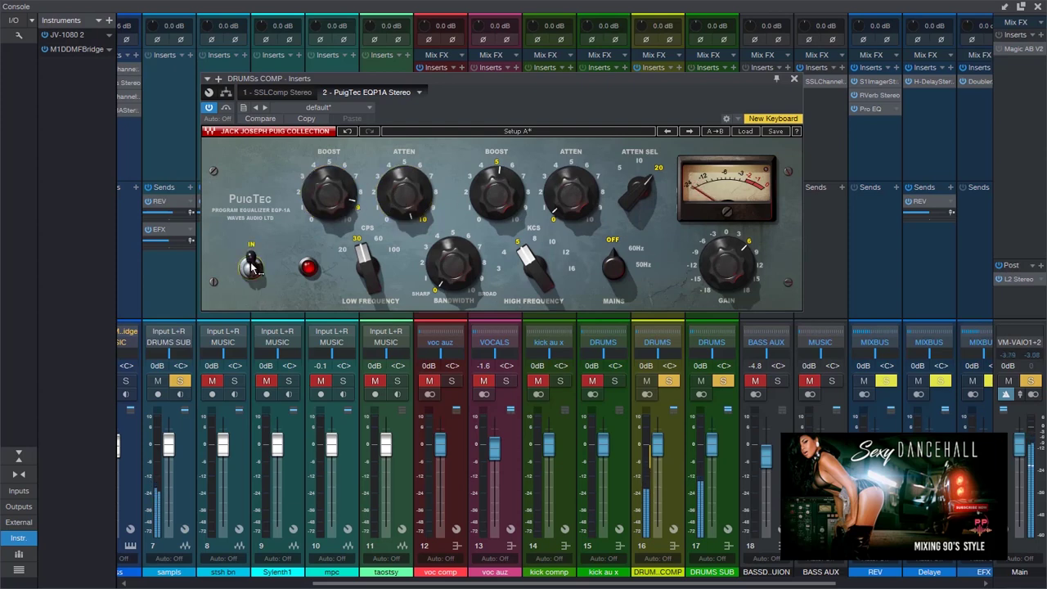
{"action": "left_click", "coordinate": [793, 80]}
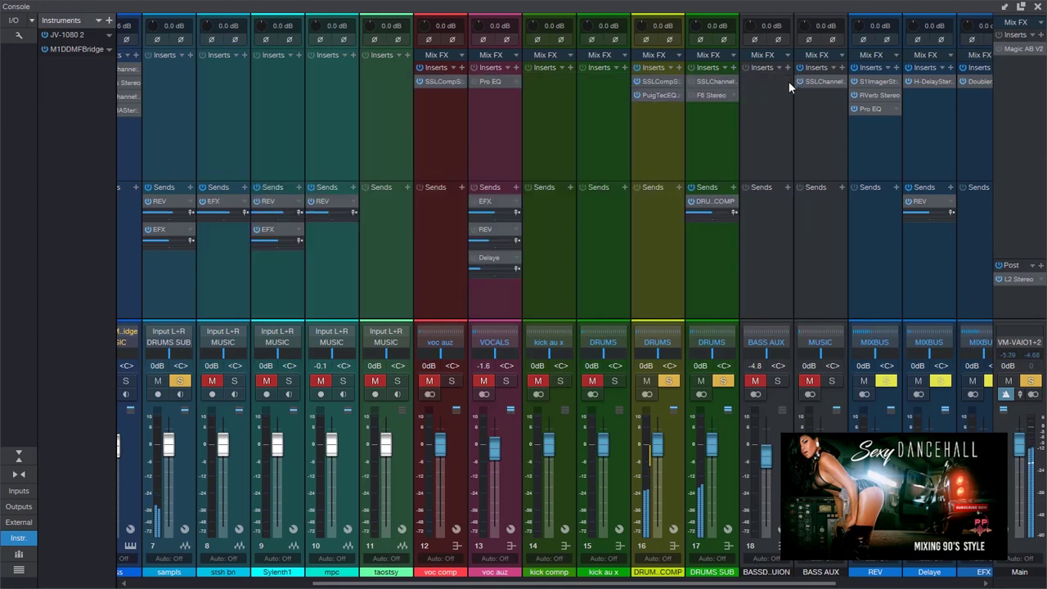
- Enable the SSLChannel insert on the DRUMS SUB channel and fine-tune its LF gain
{"action": "left_click", "coordinate": [701, 83]}
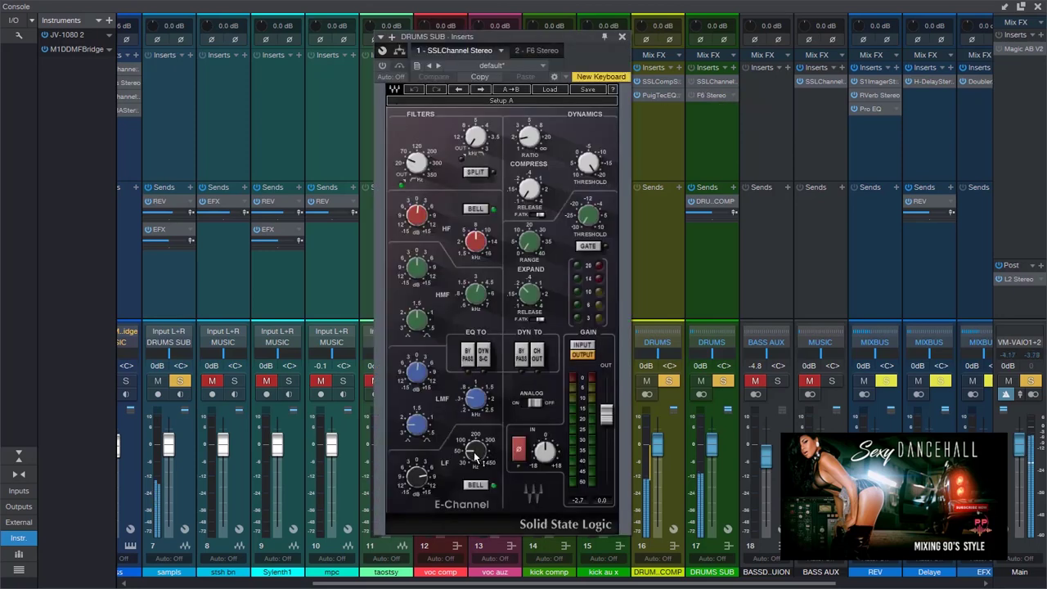
{"action": "left_click", "coordinate": [383, 64]}
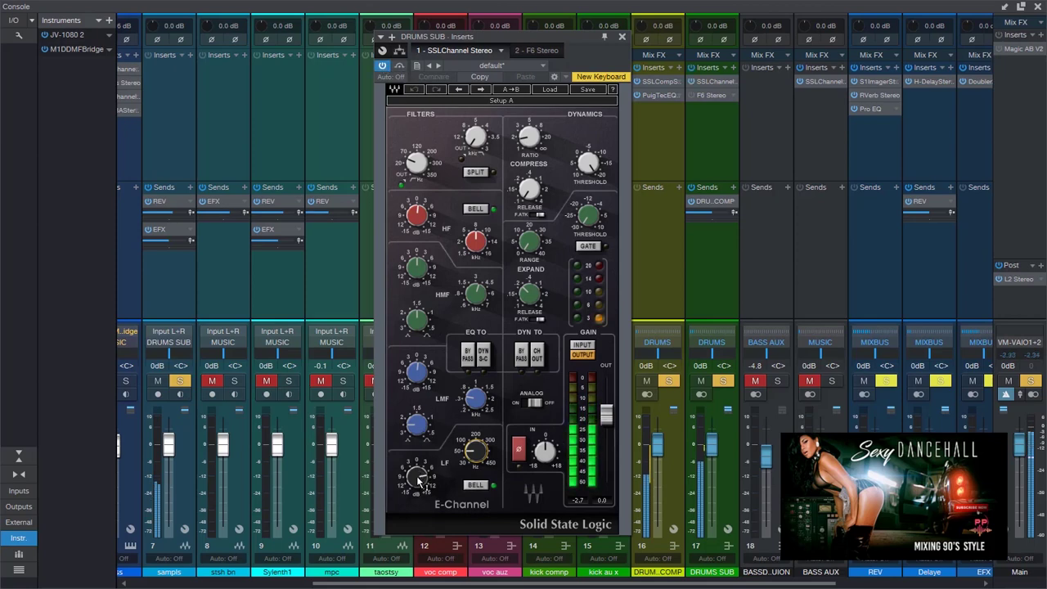
{"action": "left_click_drag", "start_coordinate": [417, 476], "coordinate": [417, 471]}
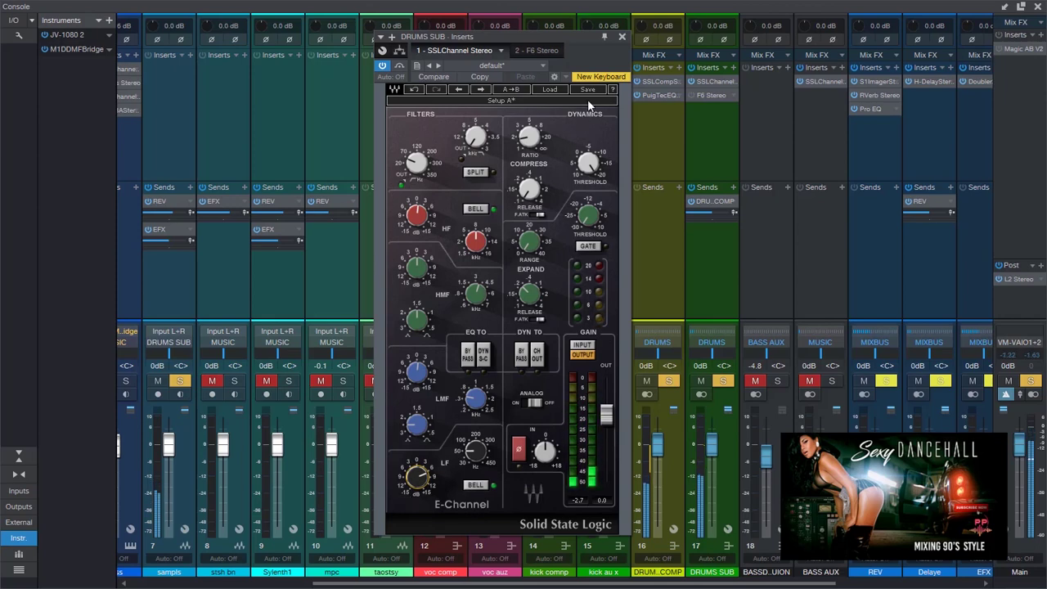
{"action": "left_click", "coordinate": [621, 37]}
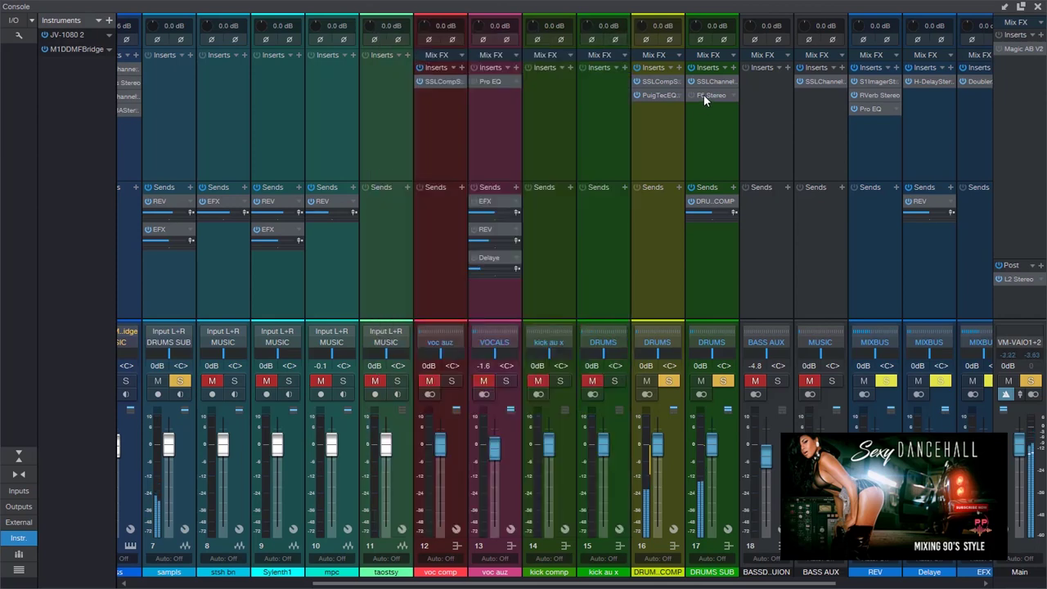
- Enable the F6 Stereo insert on the DRUMS SUB channel and close its window
{"action": "left_click", "coordinate": [703, 96]}
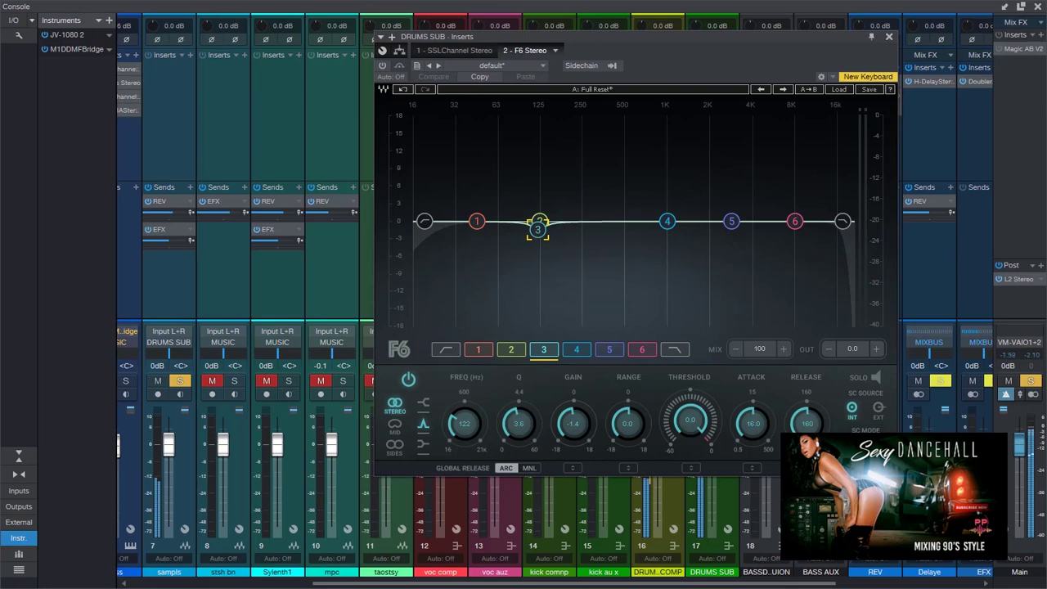
{"action": "left_click", "coordinate": [382, 65]}
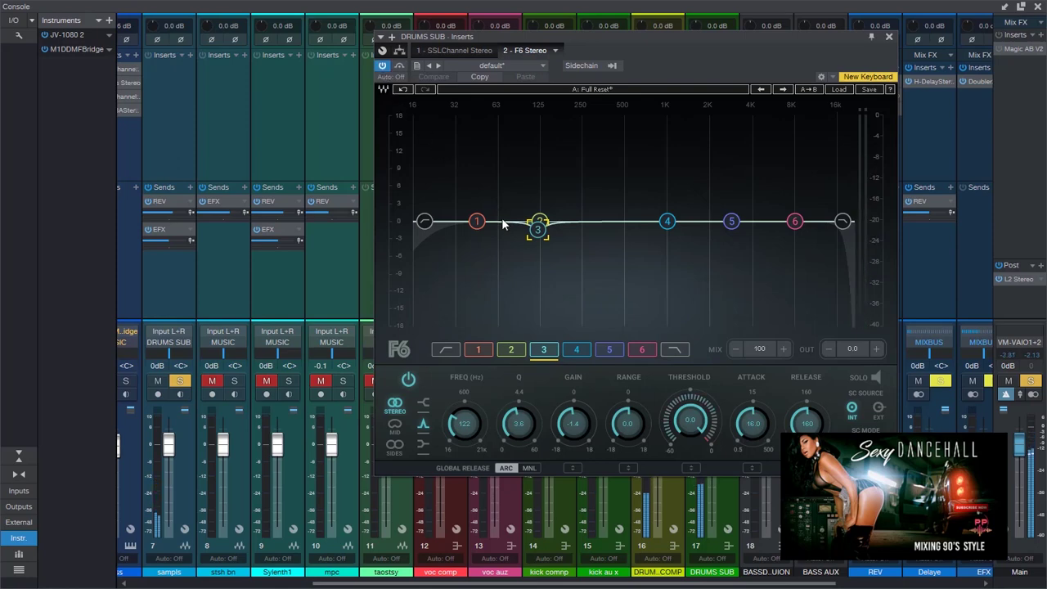
{"action": "left_click", "coordinate": [889, 37]}
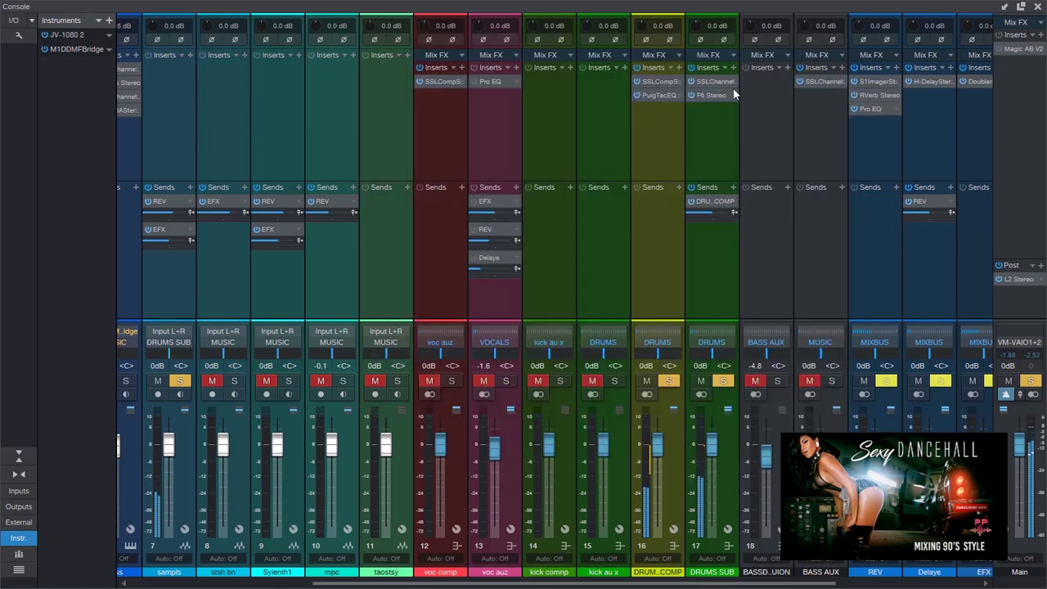
- Back in the arrangement, unmute and solo track 5, and view the Doubler2 plug-in behind its EFX send
{"action": "left_click", "coordinate": [1037, 7]}
{"action": "left_click", "coordinate": [257, 193]}
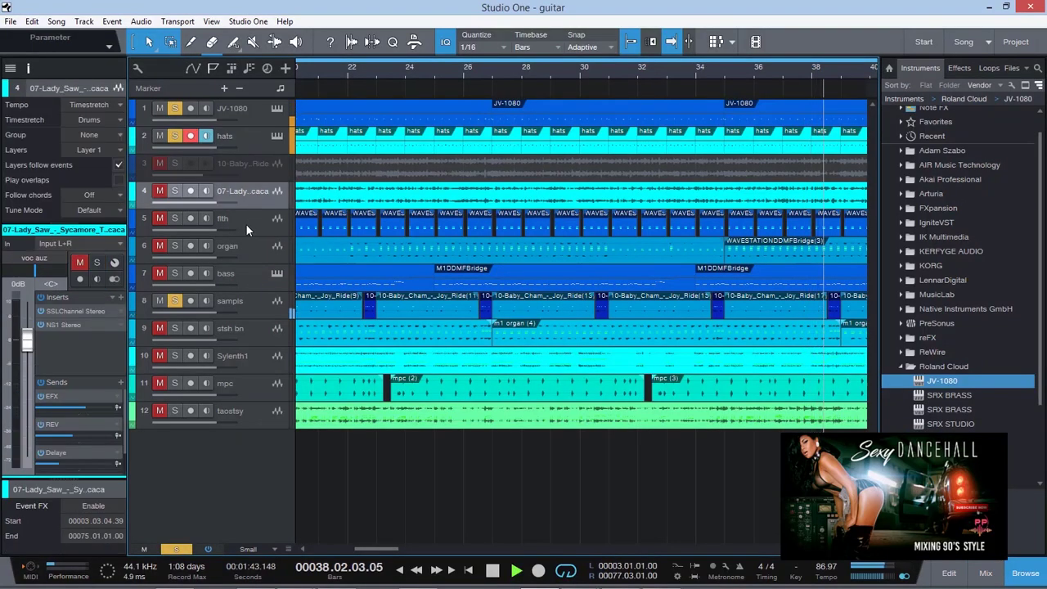
{"action": "left_click", "coordinate": [245, 224]}
{"action": "left_click", "coordinate": [160, 217]}
{"action": "left_click", "coordinate": [174, 217]}
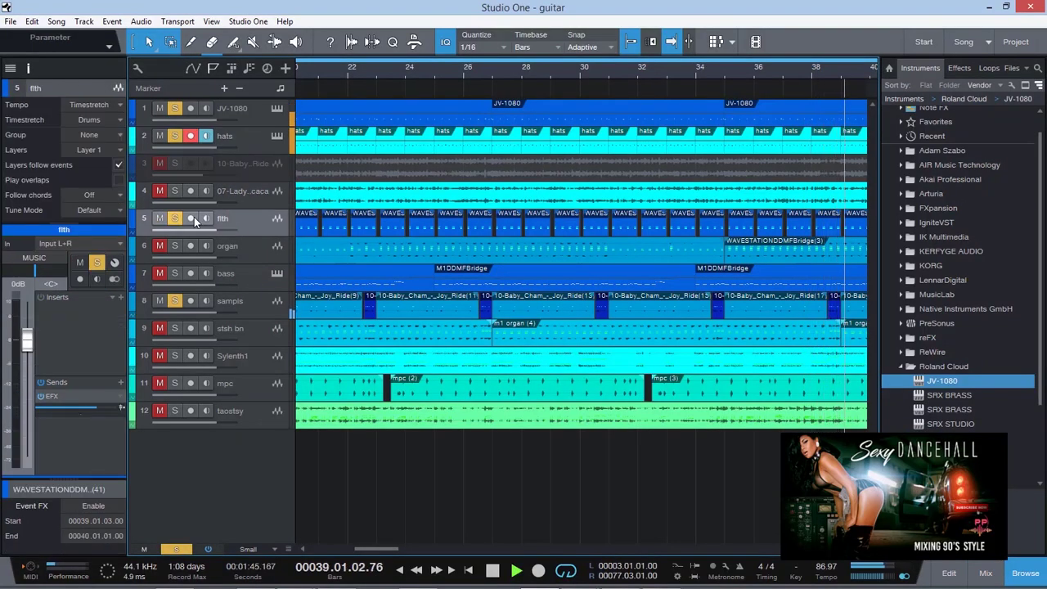
{"action": "left_click_drag", "start_coordinate": [377, 548], "coordinate": [292, 544]}
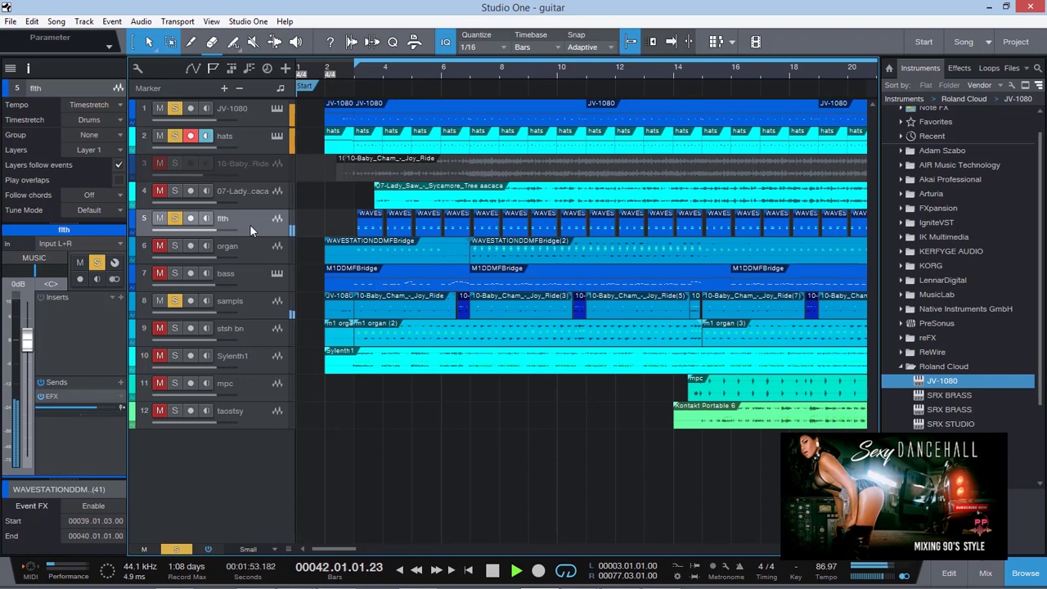
{"action": "left_click", "coordinate": [77, 396]}
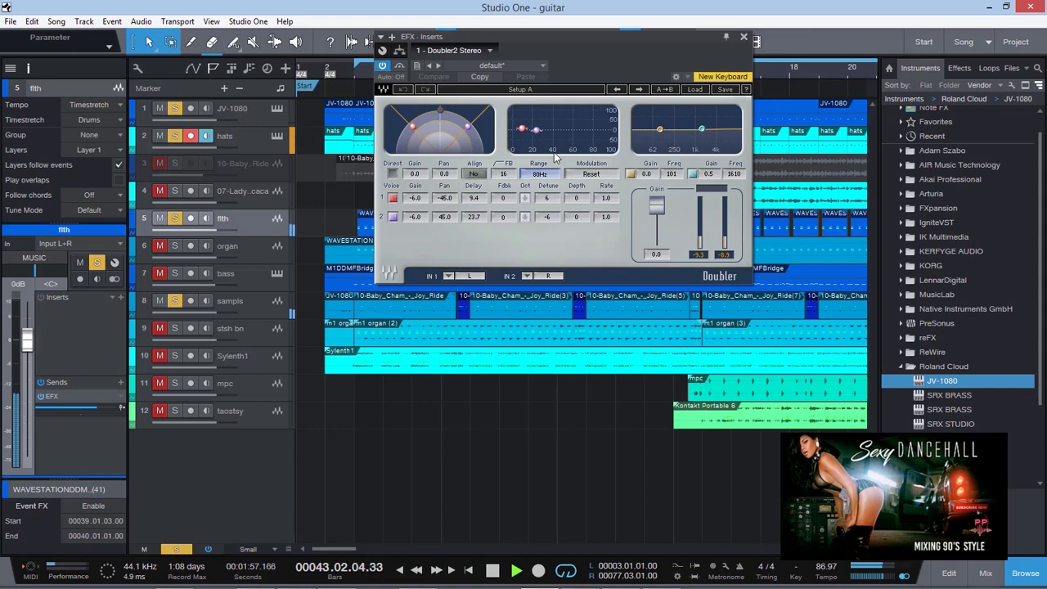
{"action": "left_click", "coordinate": [744, 39]}
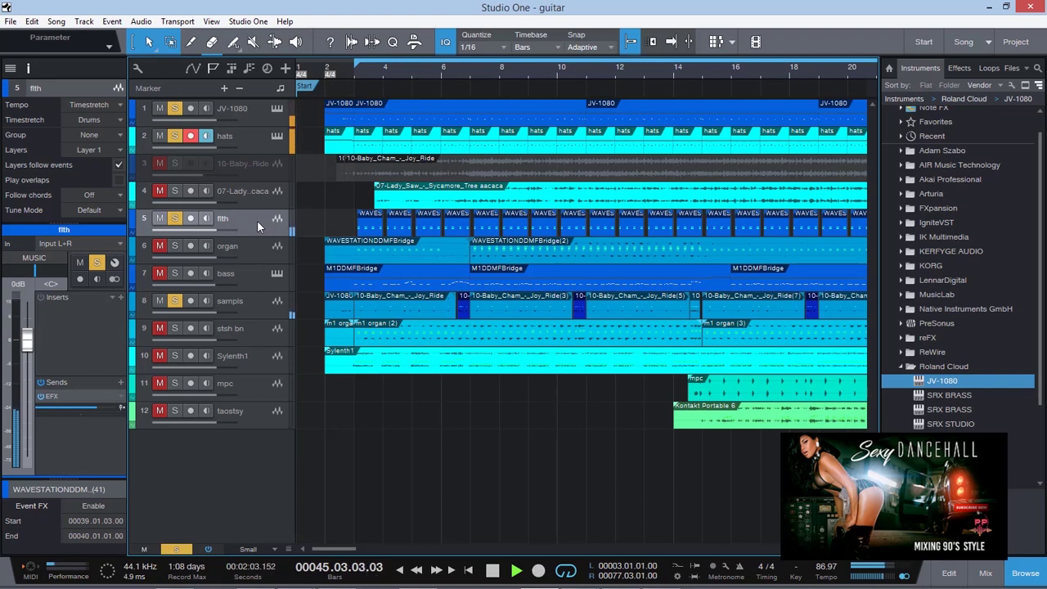
- Unmute and solo the organ track and check the effect and bus channels in the console
{"action": "left_click", "coordinate": [253, 247]}
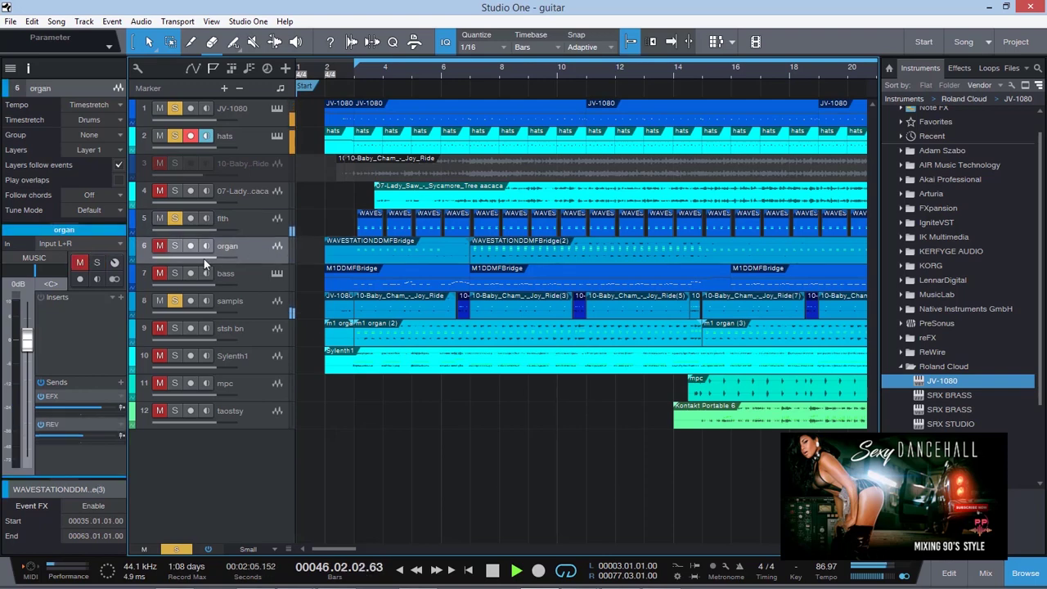
{"action": "left_click", "coordinate": [159, 246]}
{"action": "left_click", "coordinate": [174, 247]}
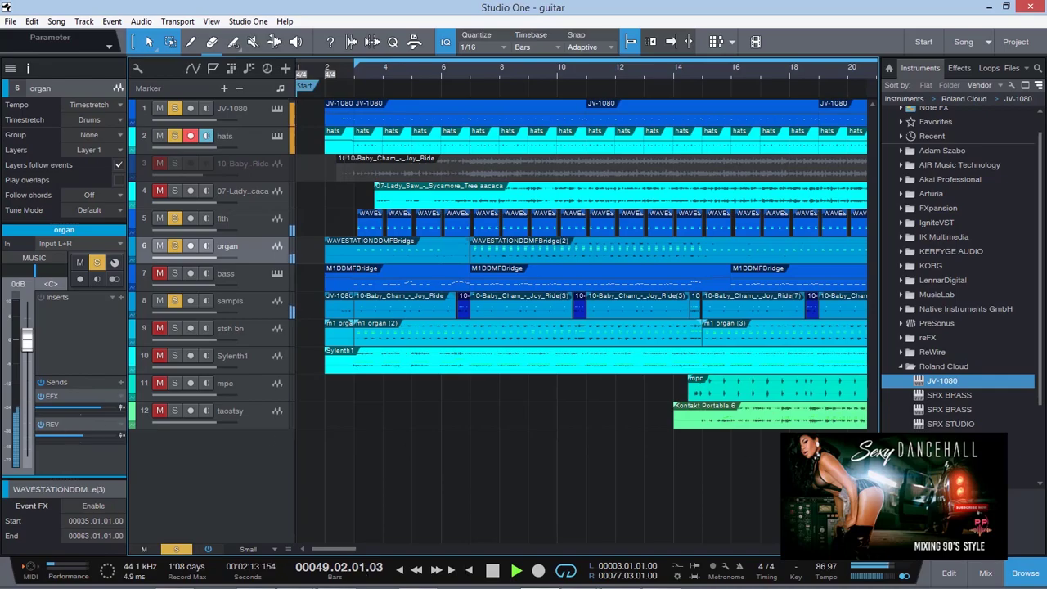
{"action": "left_click", "coordinate": [986, 573]}
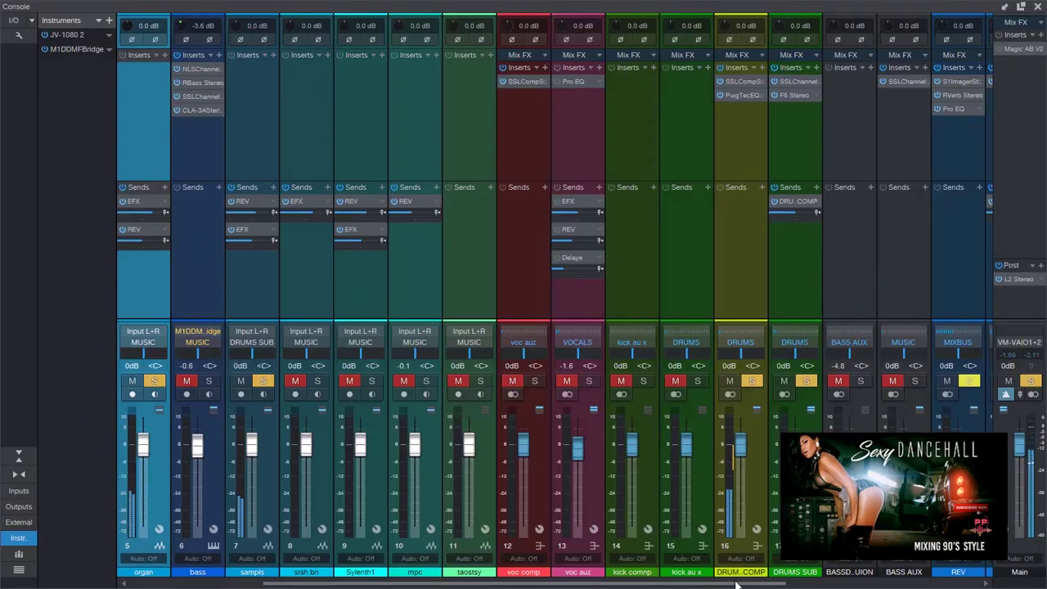
{"action": "left_click_drag", "start_coordinate": [736, 584], "coordinate": [855, 584]}
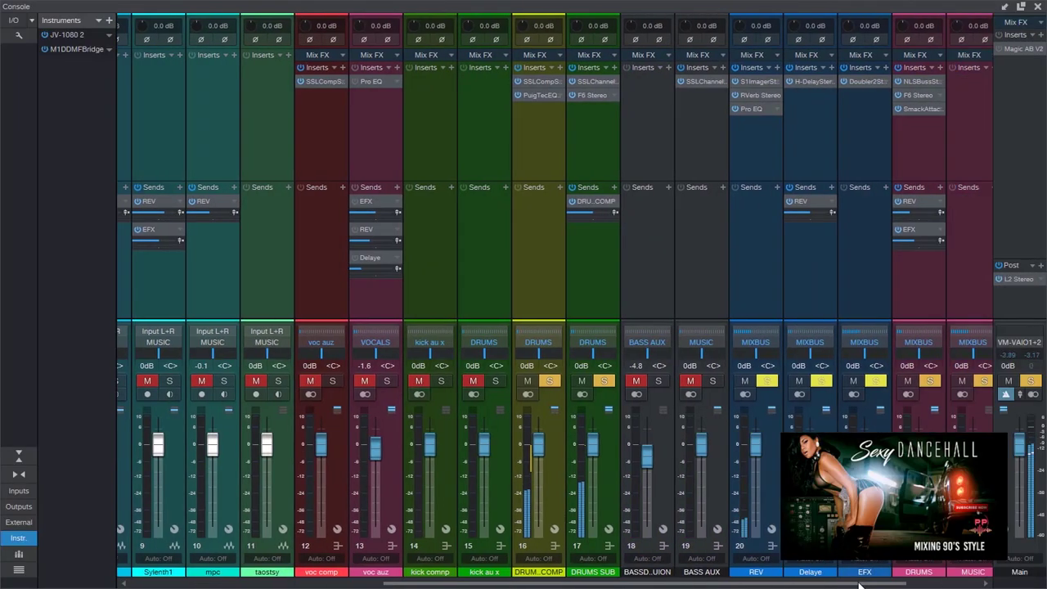
{"action": "left_click", "coordinate": [1037, 7]}
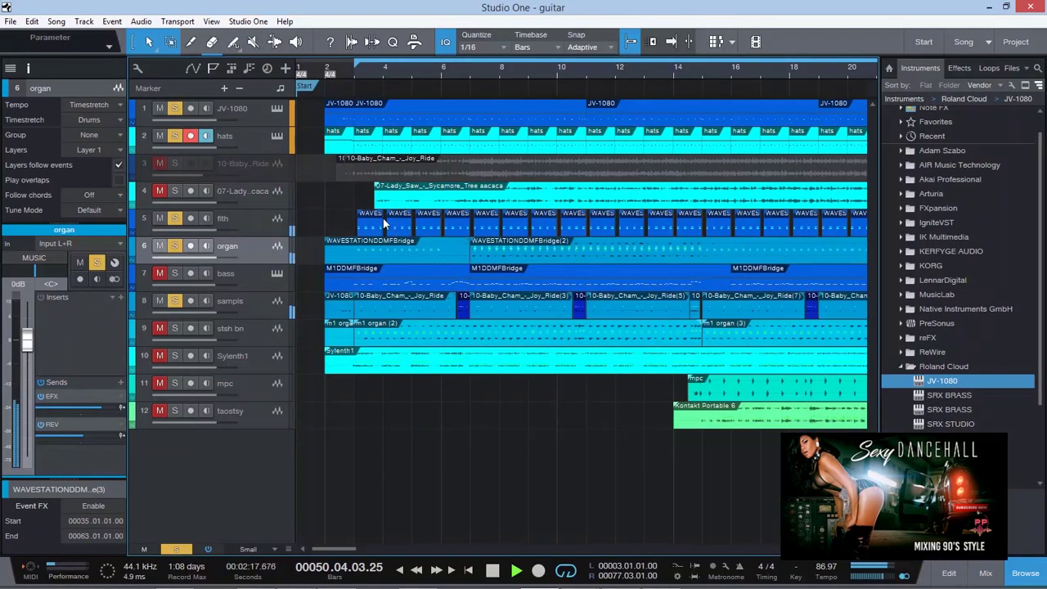
- Compare the send settings of the sampls, organ and track 5 channels by selecting them in turn
{"action": "left_click", "coordinate": [243, 303]}
{"action": "left_click", "coordinate": [247, 250]}
{"action": "left_click", "coordinate": [249, 223]}
{"action": "left_click", "coordinate": [253, 254]}
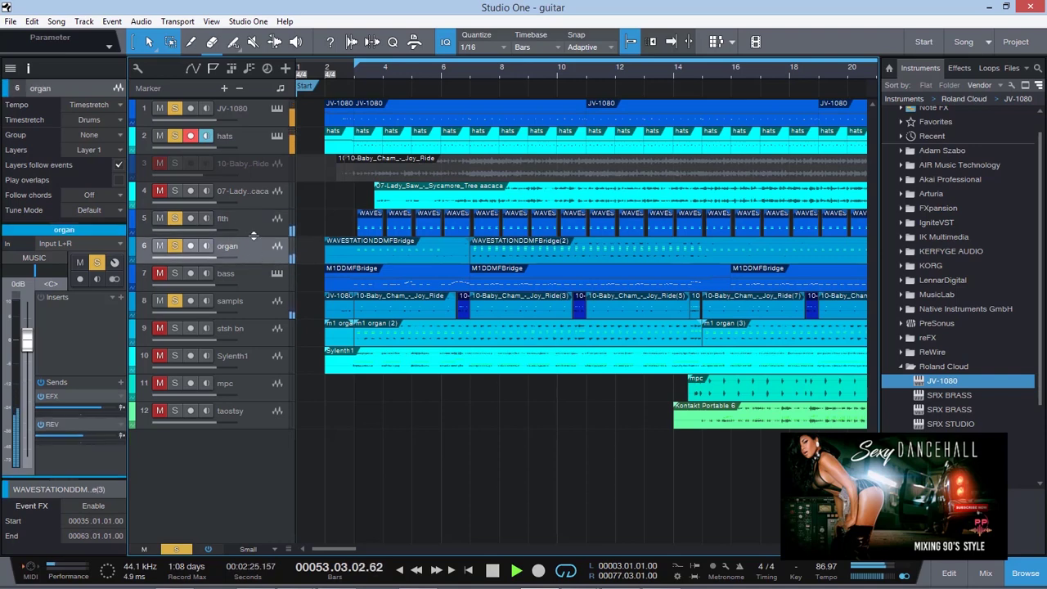
{"action": "left_click", "coordinate": [253, 222]}
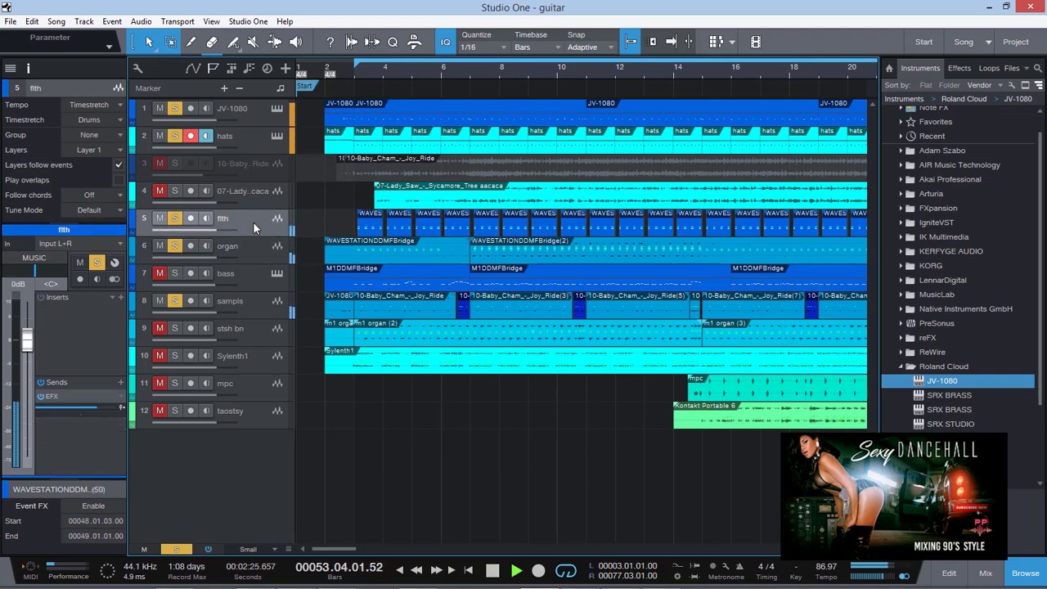
{"action": "left_click", "coordinate": [251, 305]}
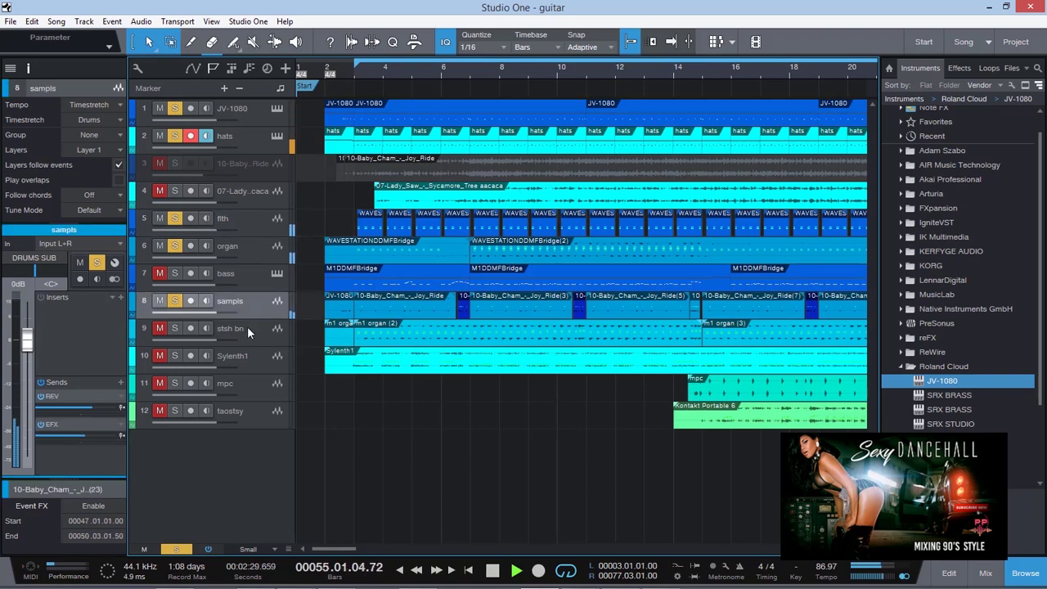
- Unmute and solo the mpc track and slightly raise its REV send level with the whole arrangement in view
{"action": "left_click", "coordinate": [252, 386]}
{"action": "left_click", "coordinate": [160, 386]}
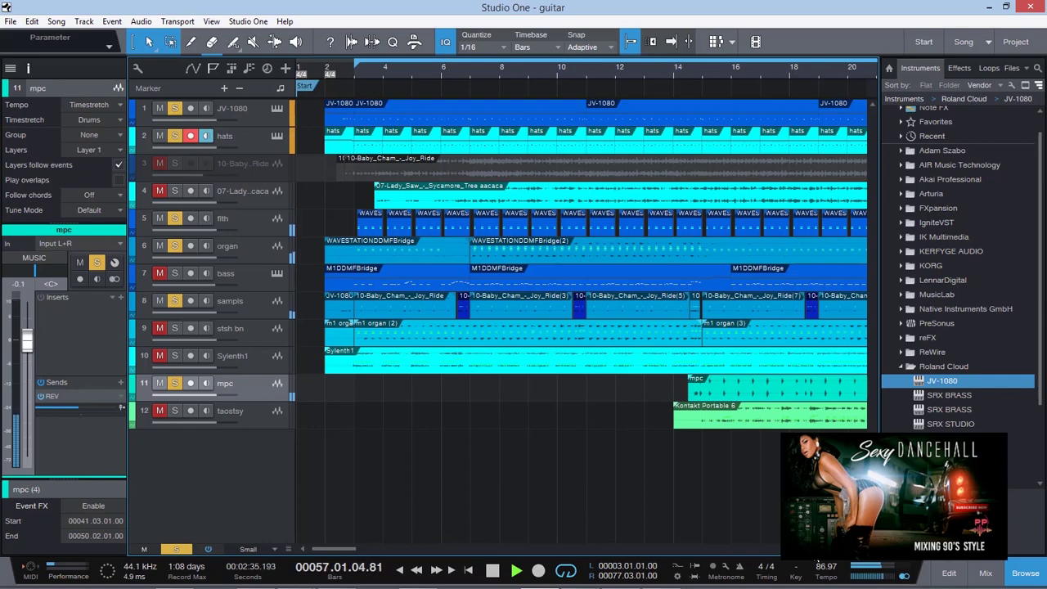
{"action": "key", "text": "w"}
{"action": "key", "text": "w"}
{"action": "key", "text": "w"}
{"action": "key", "text": "w"}
{"action": "key", "text": "w"}
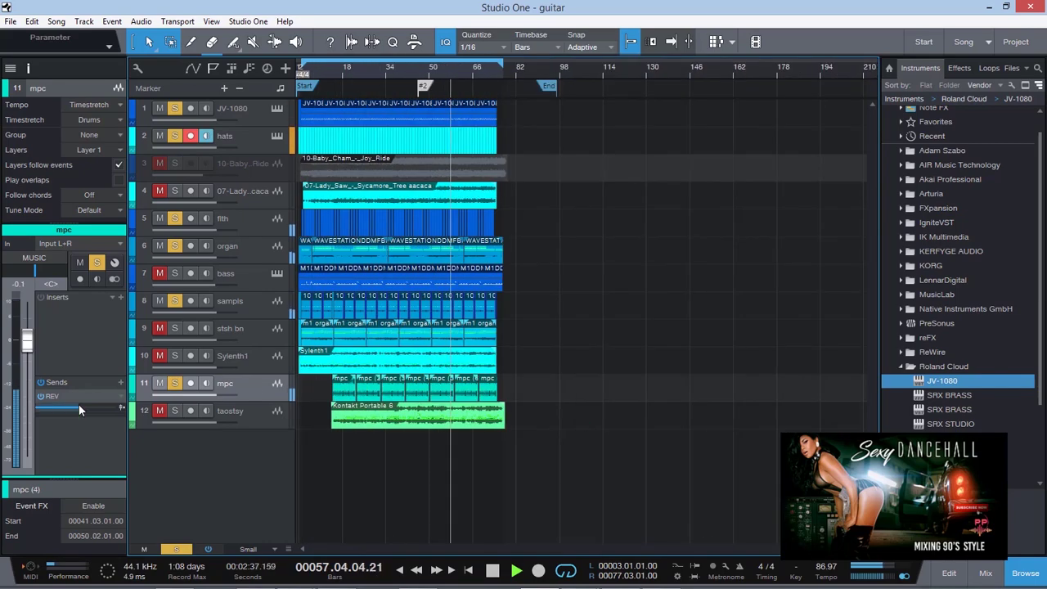
{"action": "left_click_drag", "start_coordinate": [74, 407], "coordinate": [82, 406]}
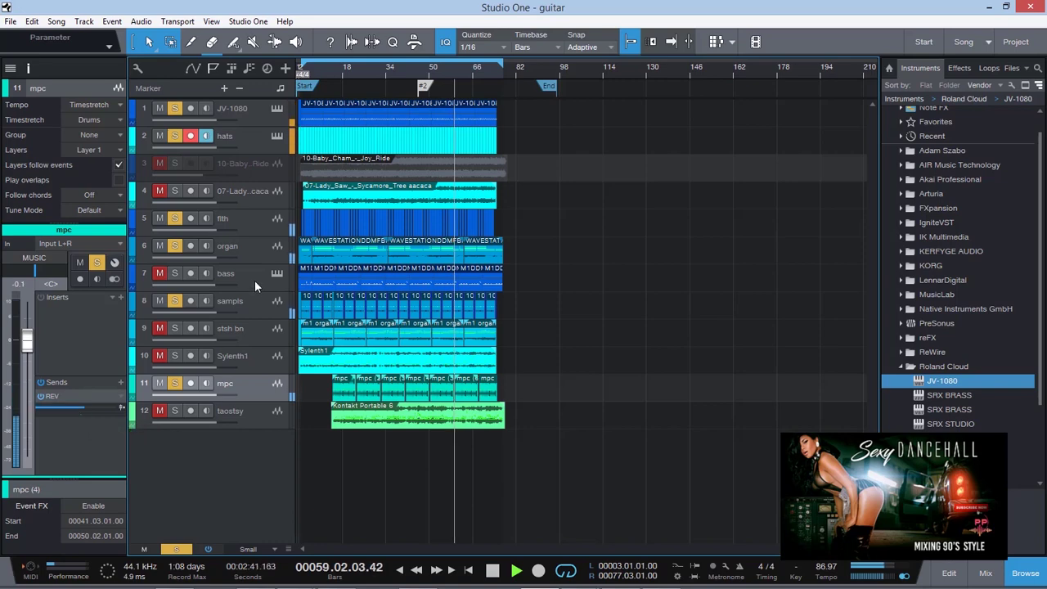
- Unmute the bass track, open its NLS Channel insert and mute the organ track
{"action": "left_click", "coordinate": [254, 280]}
{"action": "left_click", "coordinate": [160, 274]}
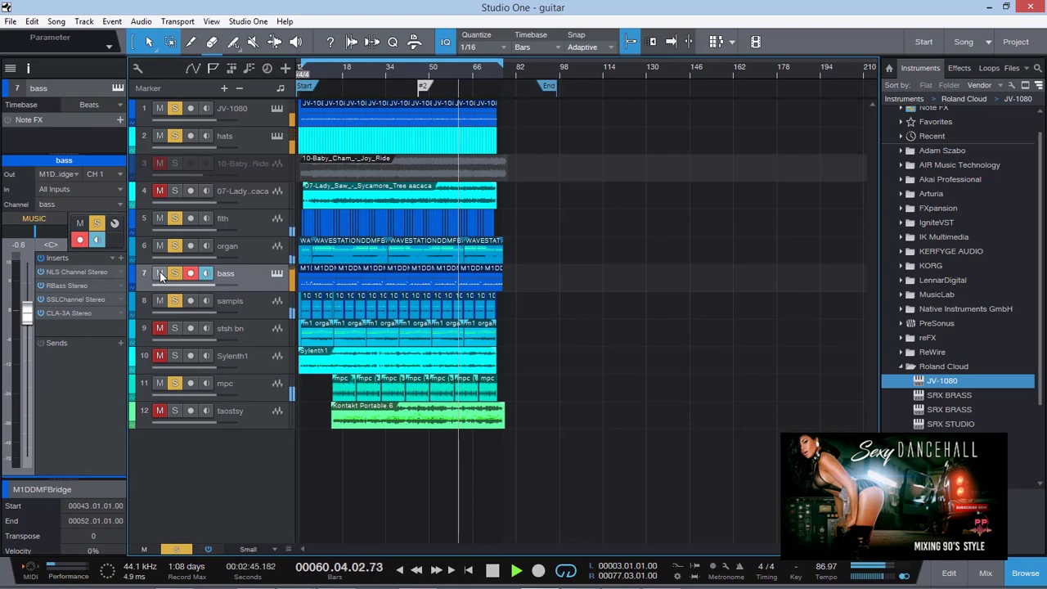
{"action": "left_click", "coordinate": [66, 272]}
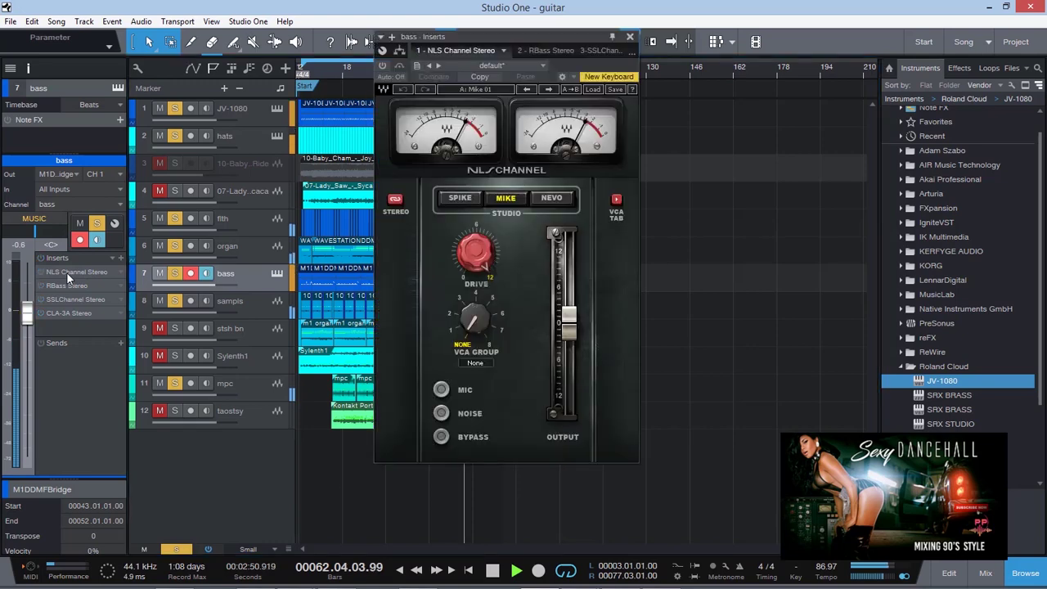
{"action": "left_click", "coordinate": [159, 246]}
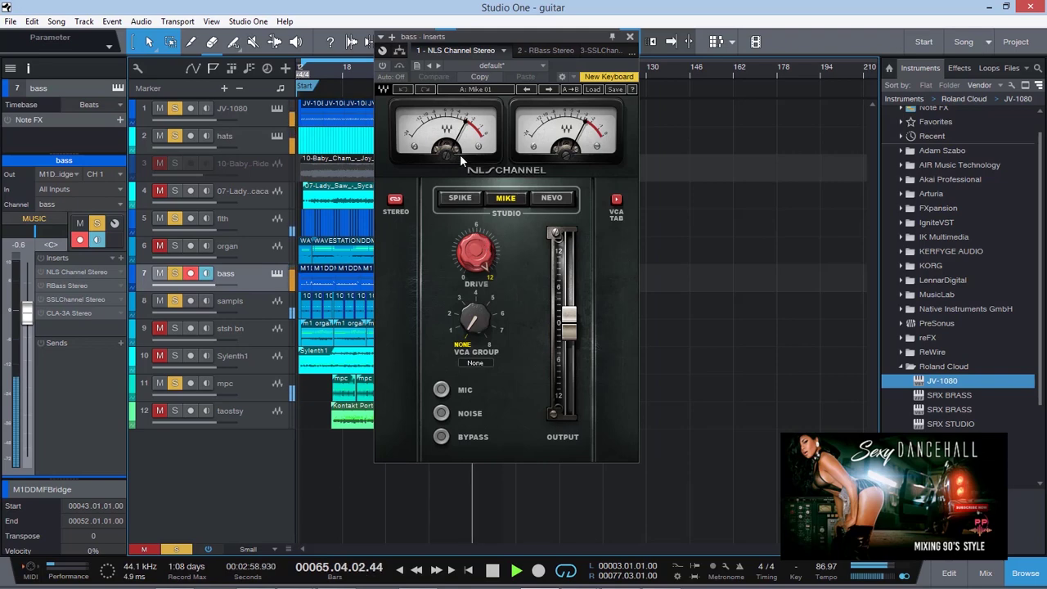
- Set the Drive of the bass track's NLS Channel to 12 and switch the plug-in on
{"action": "left_click_drag", "start_coordinate": [491, 37], "coordinate": [558, 42]}
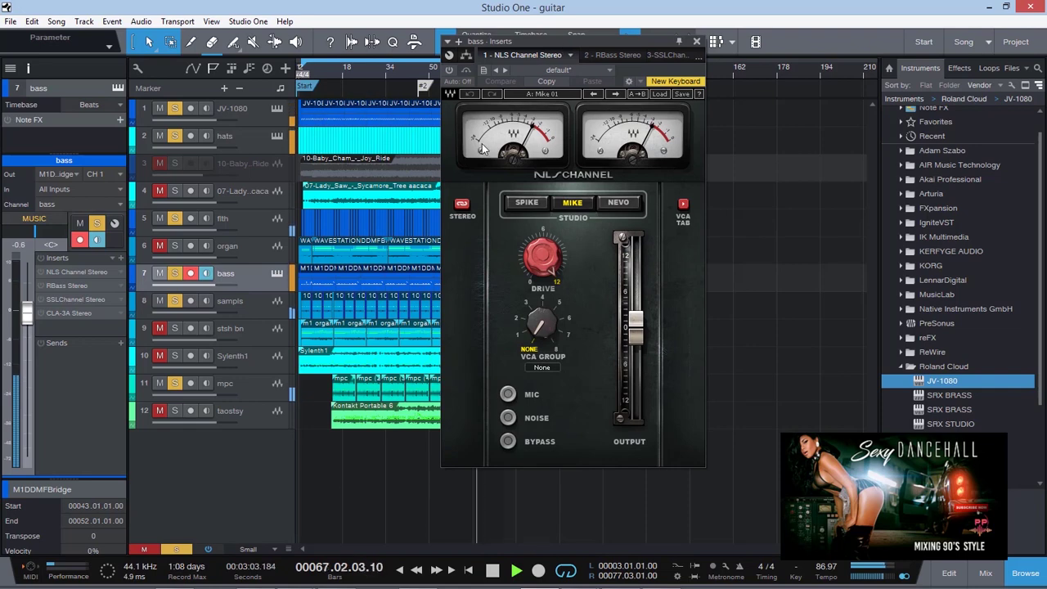
{"action": "mouse_move", "coordinate": [543, 256]}
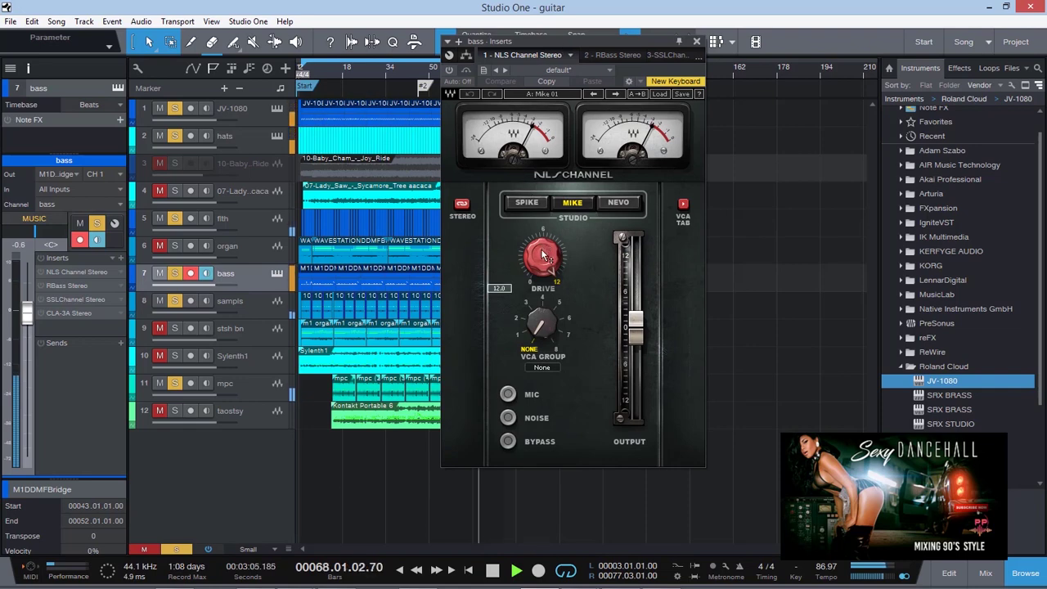
{"action": "left_click_drag", "start_coordinate": [547, 256], "coordinate": [547, 249]}
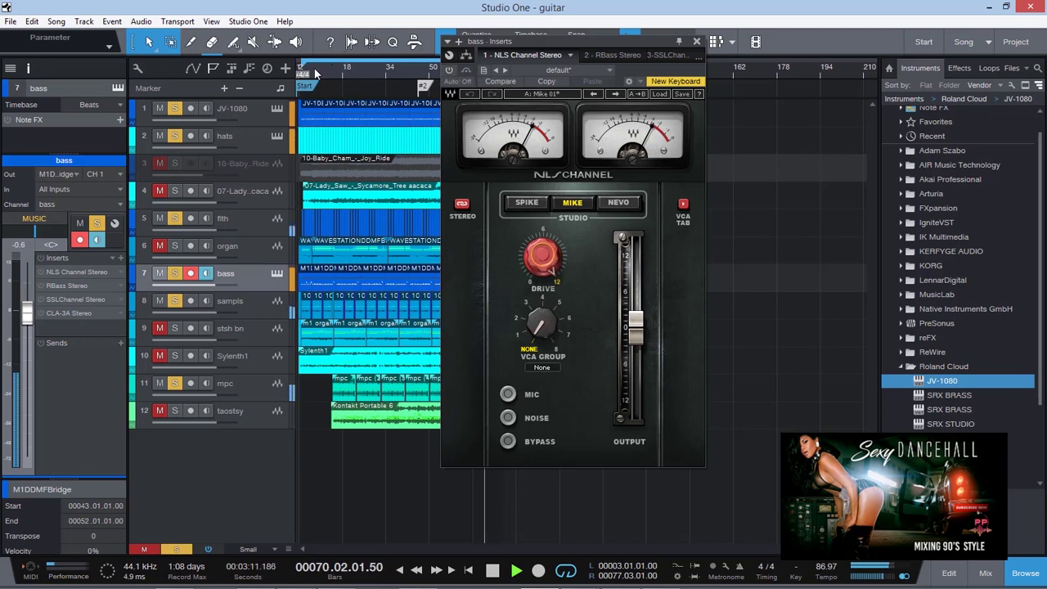
{"action": "left_click", "coordinate": [449, 70]}
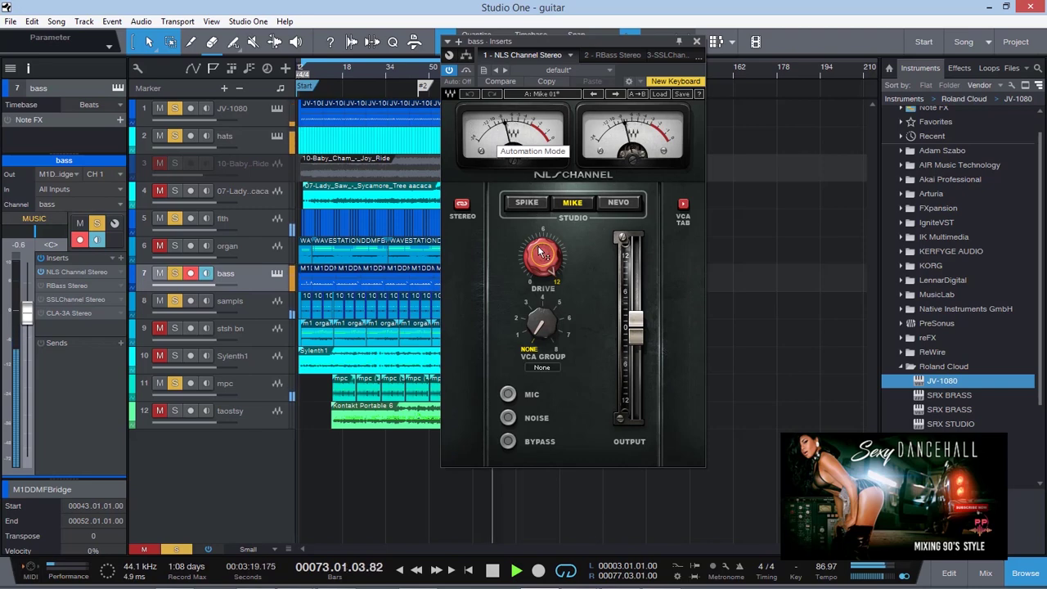
- Switch on the bass track's SSLChannel insert while playing from an early point in the song
{"action": "left_click", "coordinate": [71, 299]}
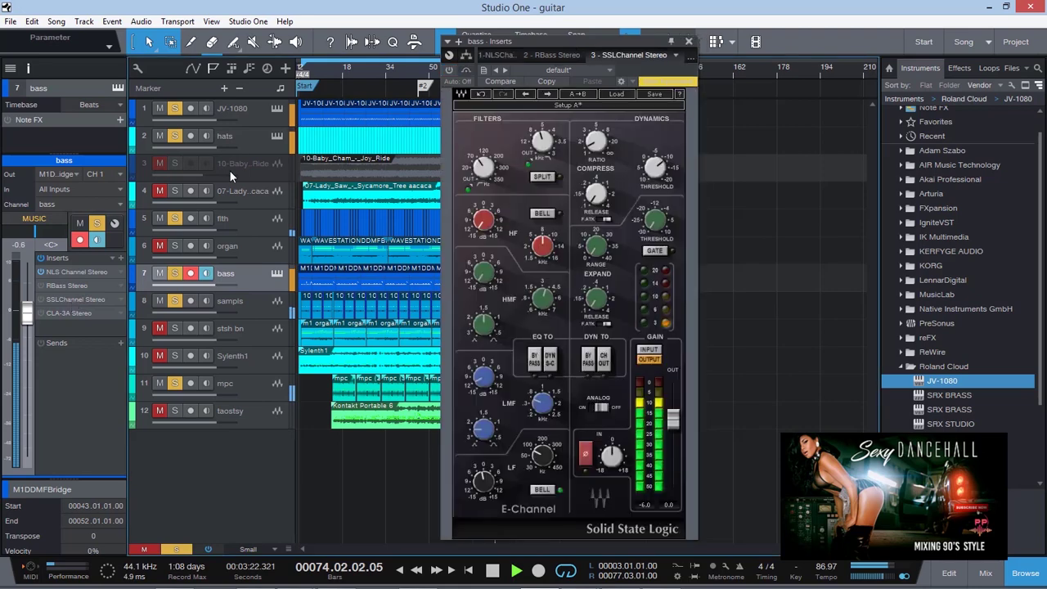
{"action": "left_click", "coordinate": [329, 69]}
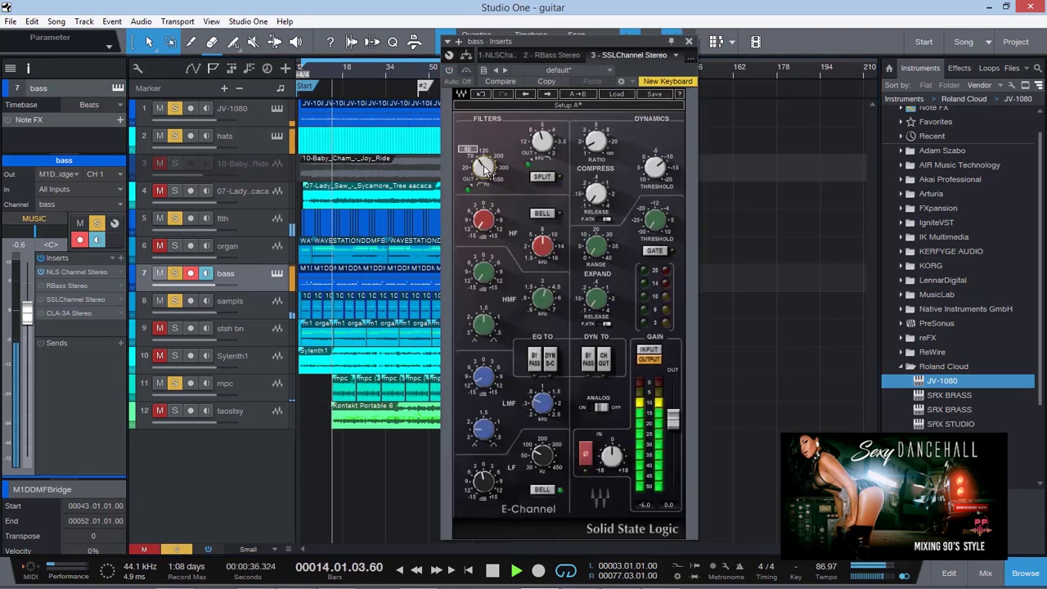
{"action": "left_click", "coordinate": [448, 69]}
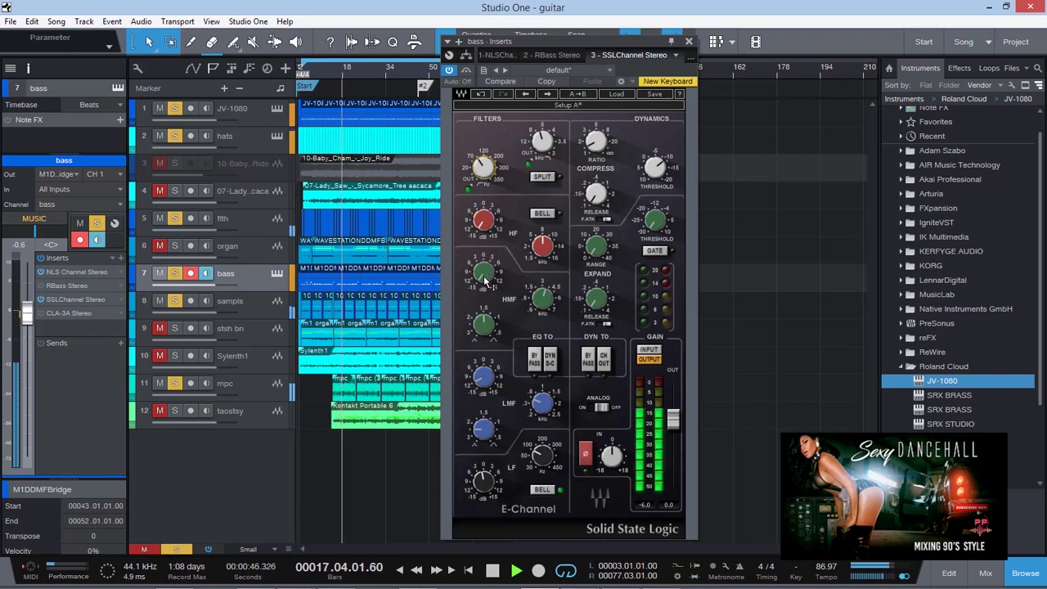
- Examine the SSLChannel's HMF, LMF and LF settings and compare the bass with the plug-in bypassed and active
{"action": "mouse_move", "coordinate": [486, 282]}
{"action": "mouse_move", "coordinate": [550, 296]}
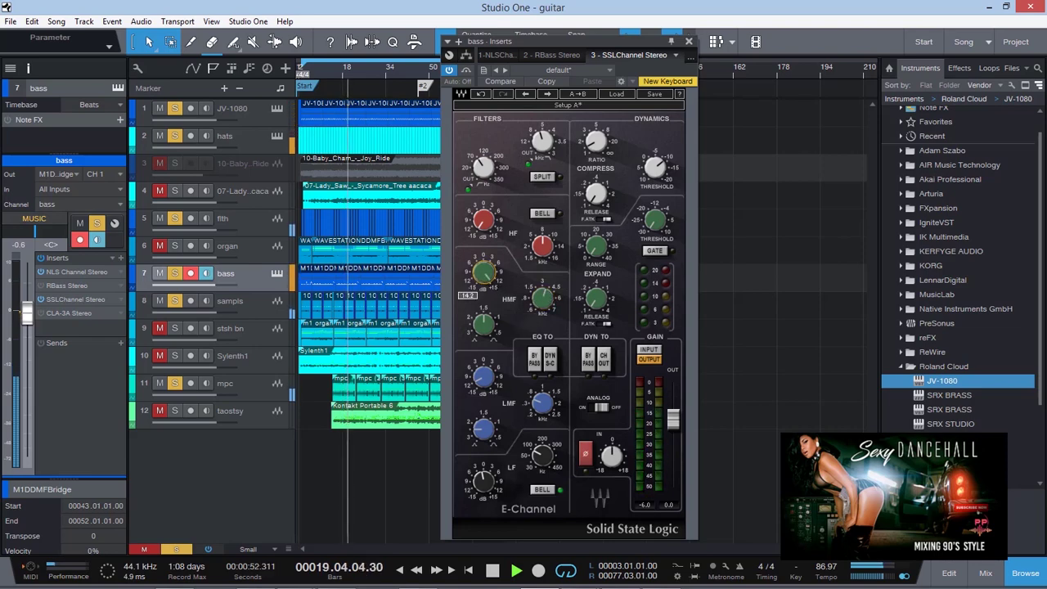
{"action": "mouse_move", "coordinate": [542, 402]}
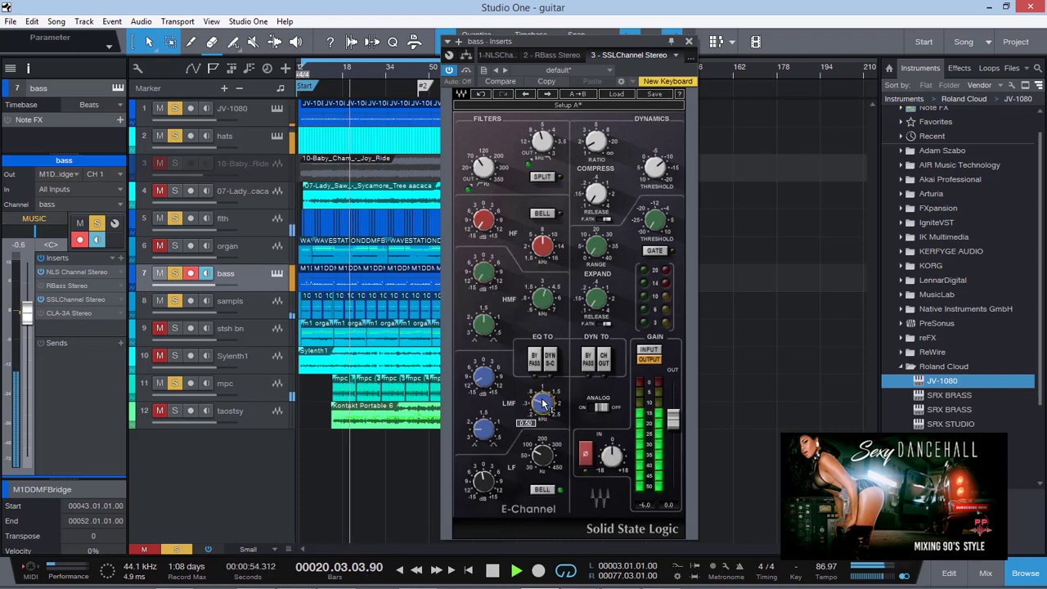
{"action": "mouse_move", "coordinate": [483, 378]}
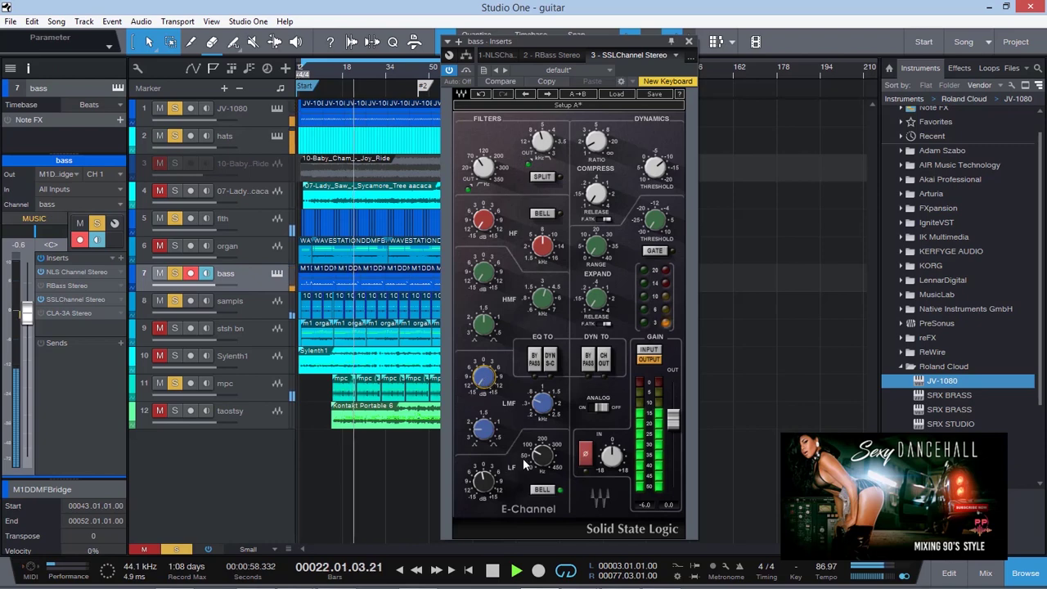
{"action": "mouse_move", "coordinate": [542, 461]}
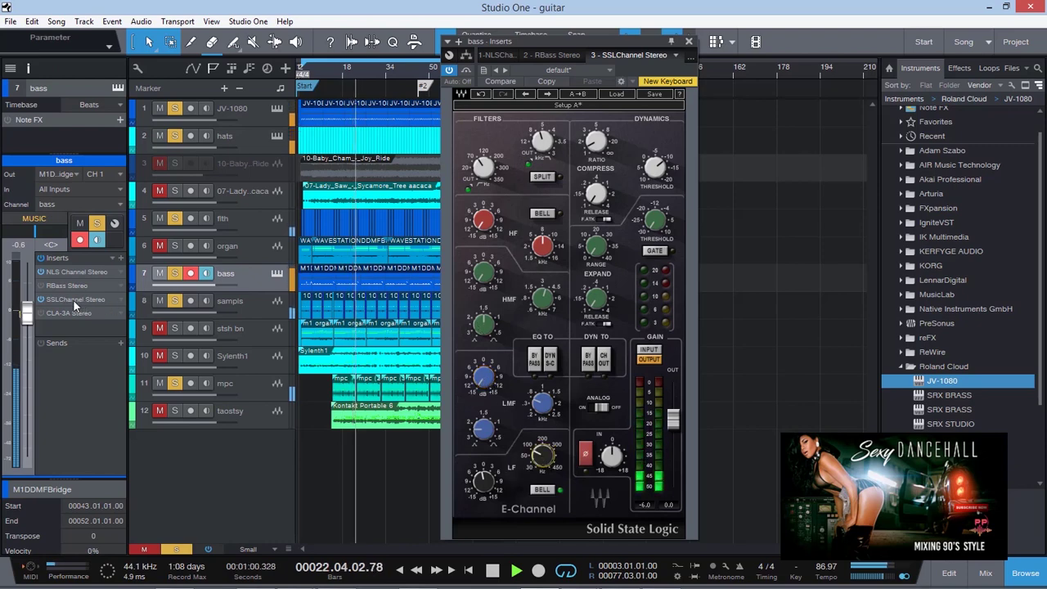
{"action": "left_click", "coordinate": [467, 72]}
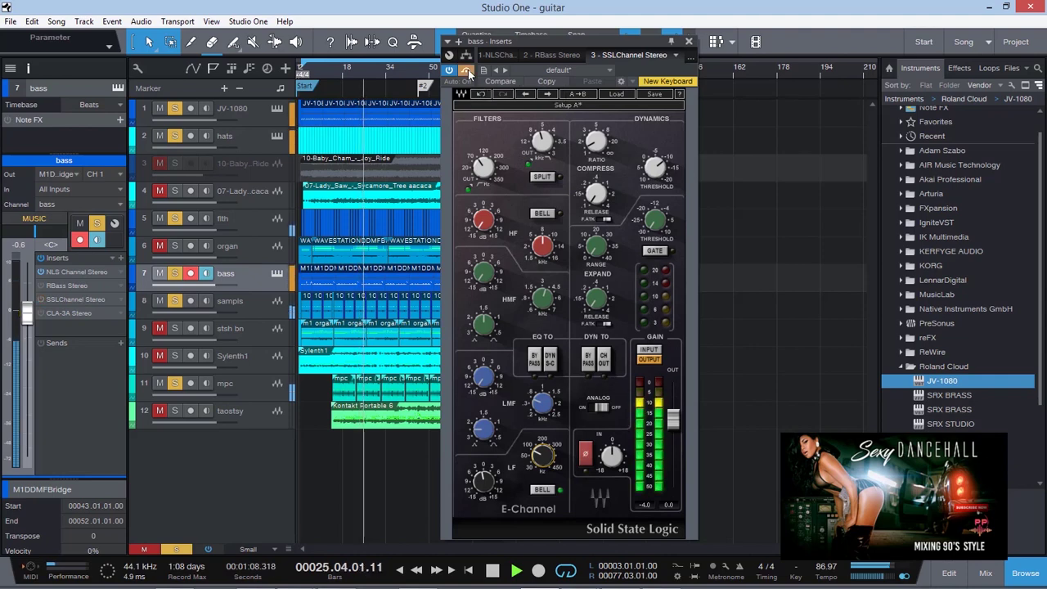
{"action": "left_click", "coordinate": [467, 72]}
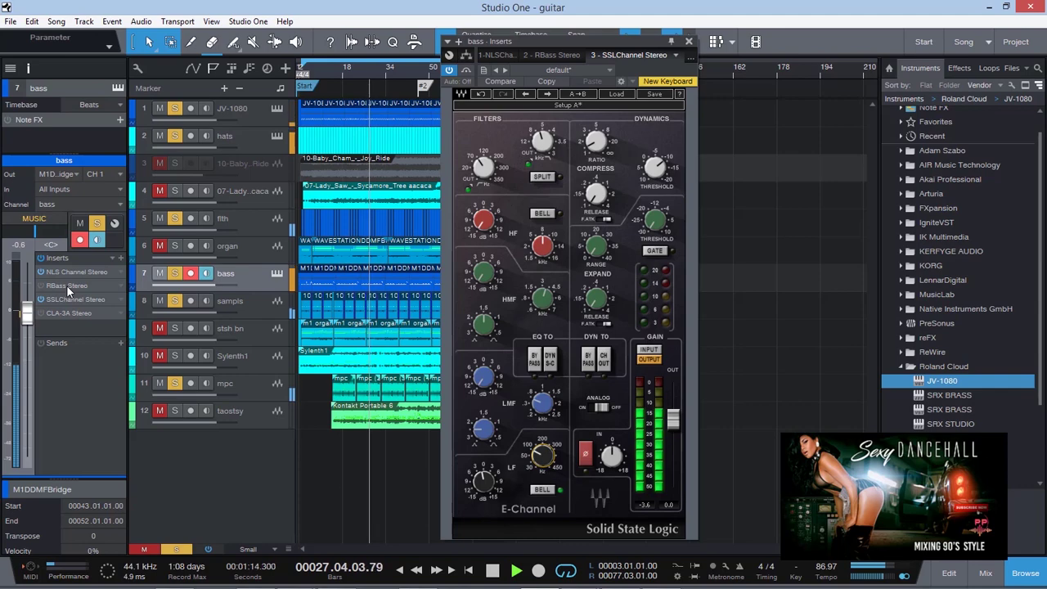
- Audition the stsh bn track in the mix by unmuting it briefly and muting it again
{"action": "left_click", "coordinate": [241, 328]}
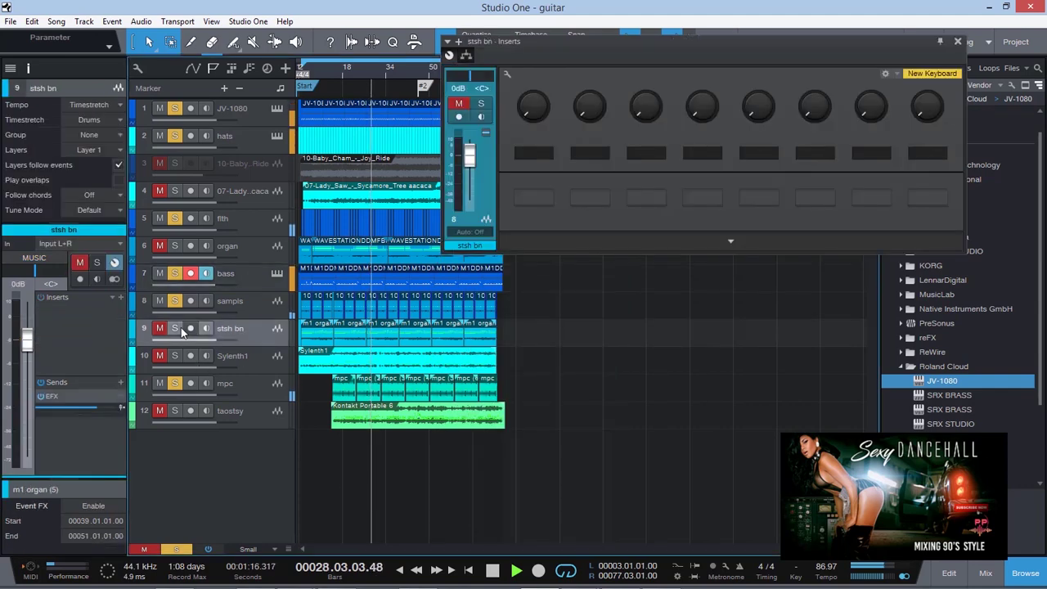
{"action": "left_click", "coordinate": [160, 329]}
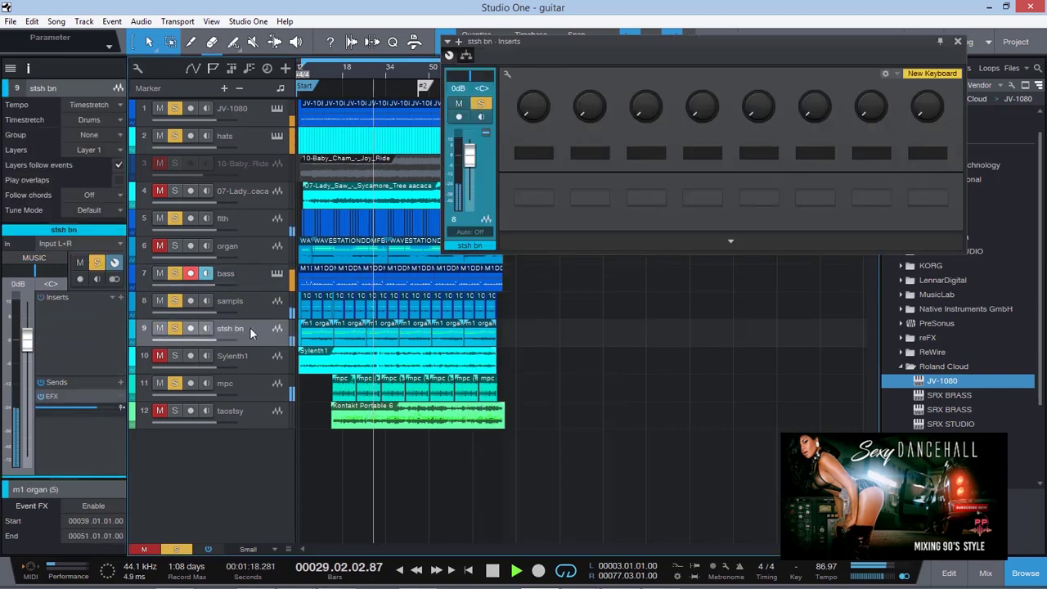
{"action": "left_click", "coordinate": [159, 328]}
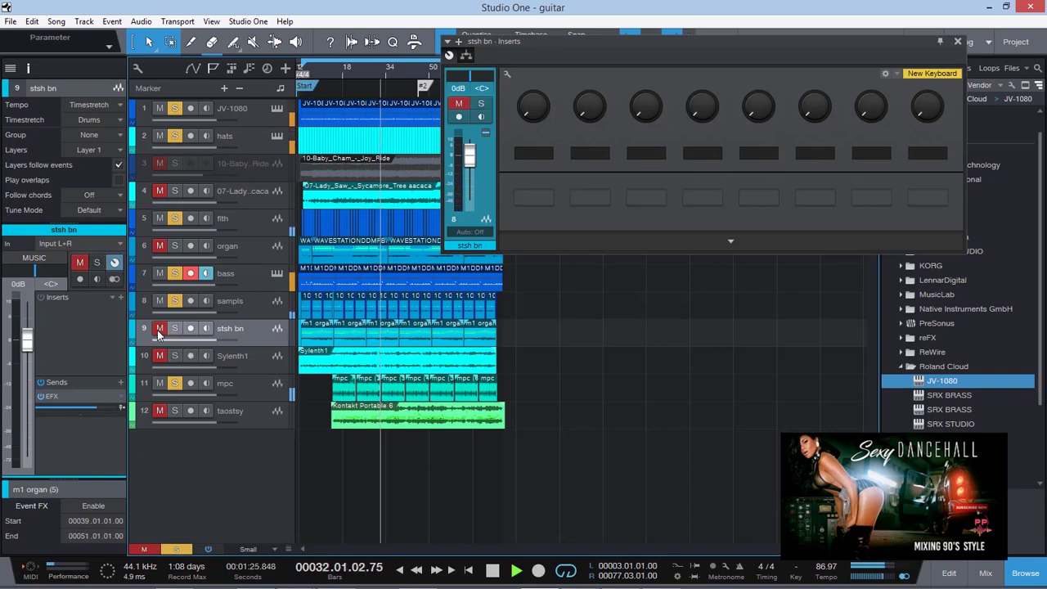
- Audition the taostsy track in the mix, return to the bass inserts and mute taostsy again
{"action": "left_click", "coordinate": [160, 410]}
{"action": "left_click", "coordinate": [174, 410]}
{"action": "left_click", "coordinate": [230, 413]}
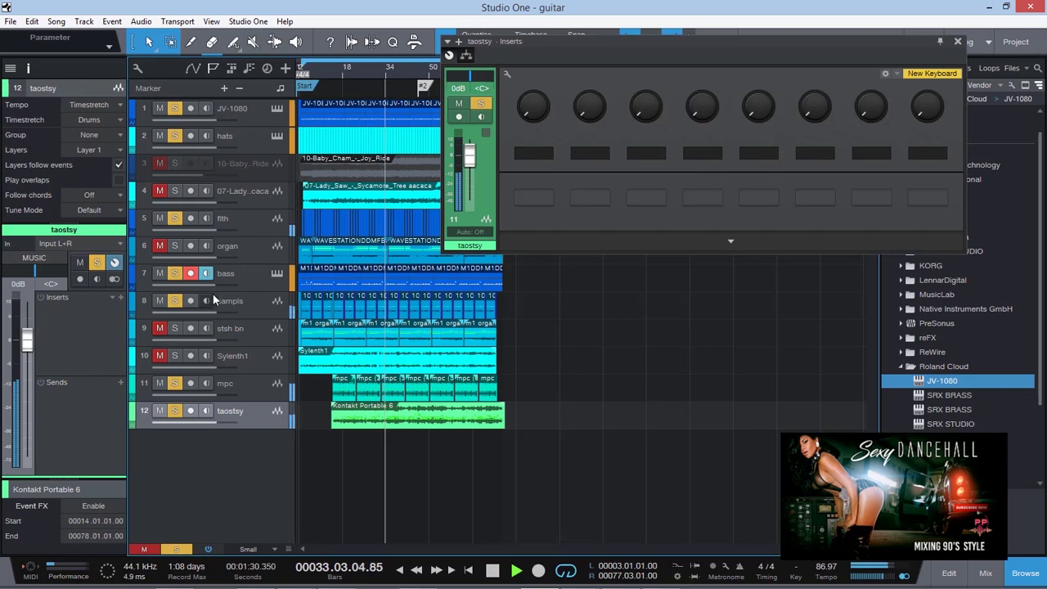
{"action": "left_click", "coordinate": [249, 275]}
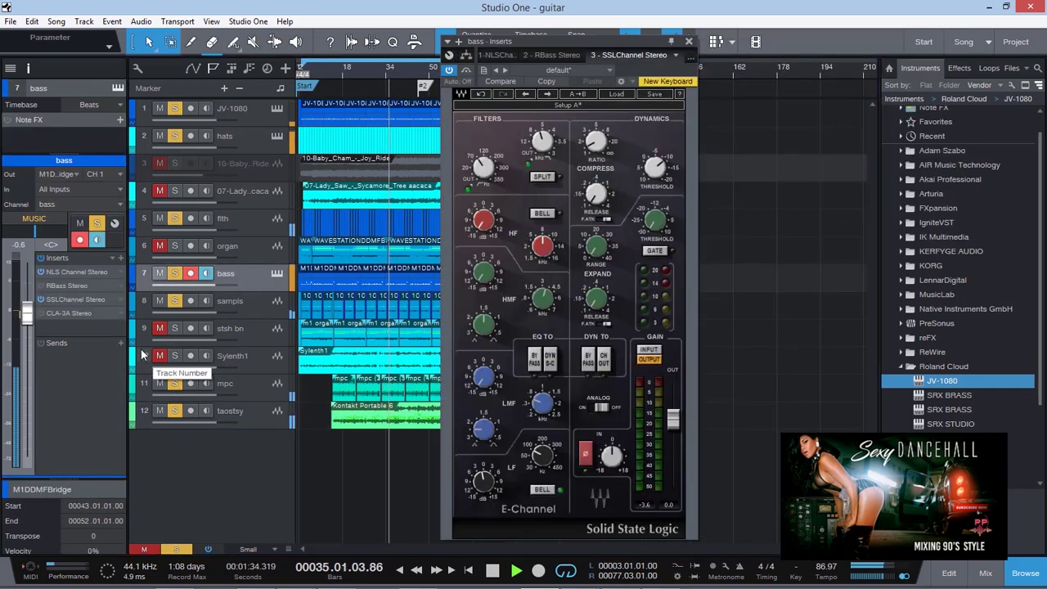
{"action": "left_click", "coordinate": [161, 412]}
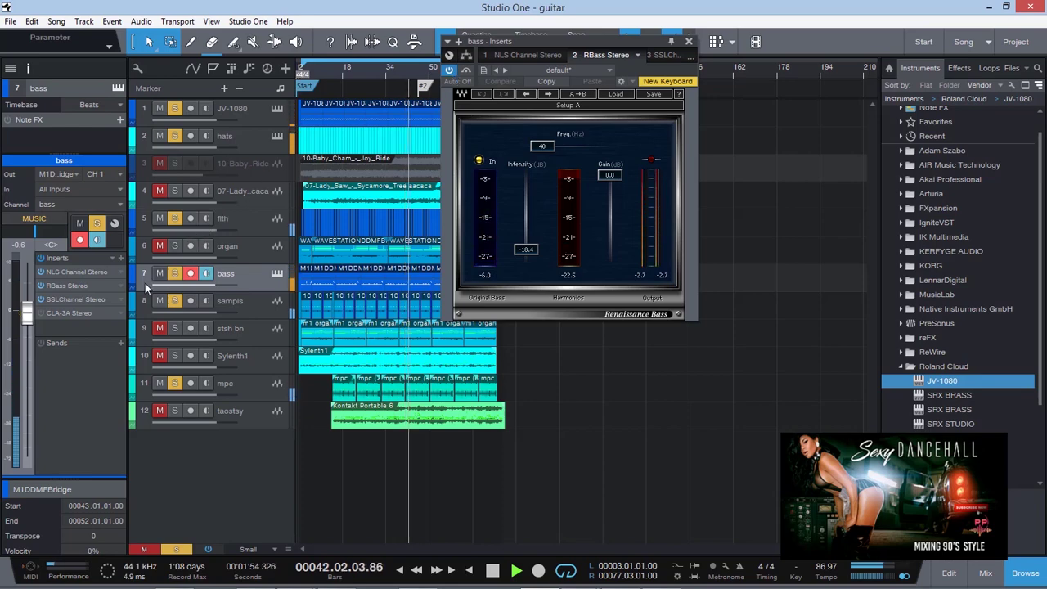
- Switch on the bass track's CLA-3A compressor and slightly lower its Peak Reduction
{"action": "left_click", "coordinate": [59, 310]}
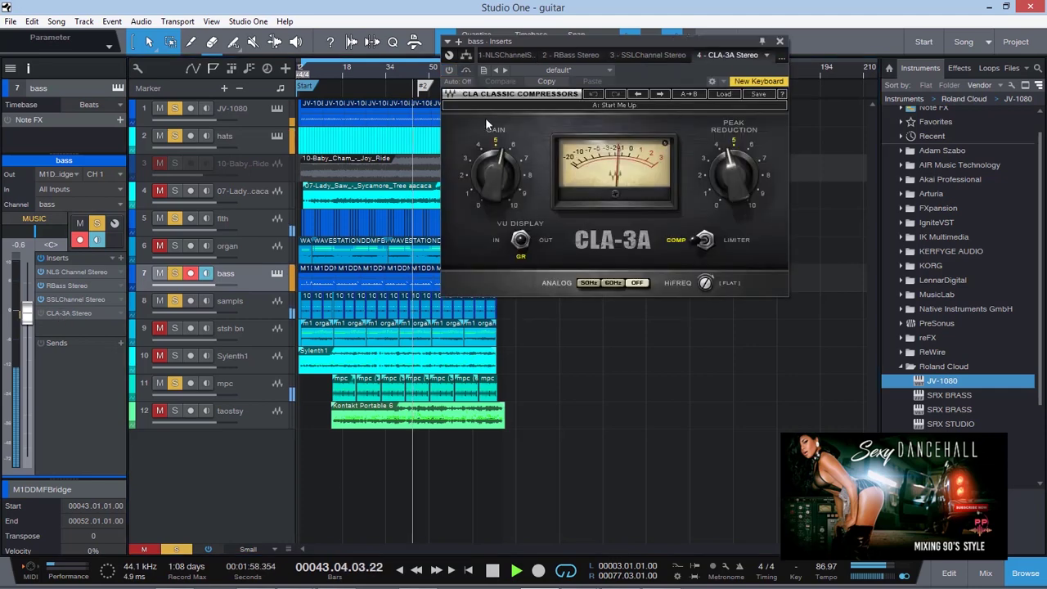
{"action": "left_click", "coordinate": [450, 70]}
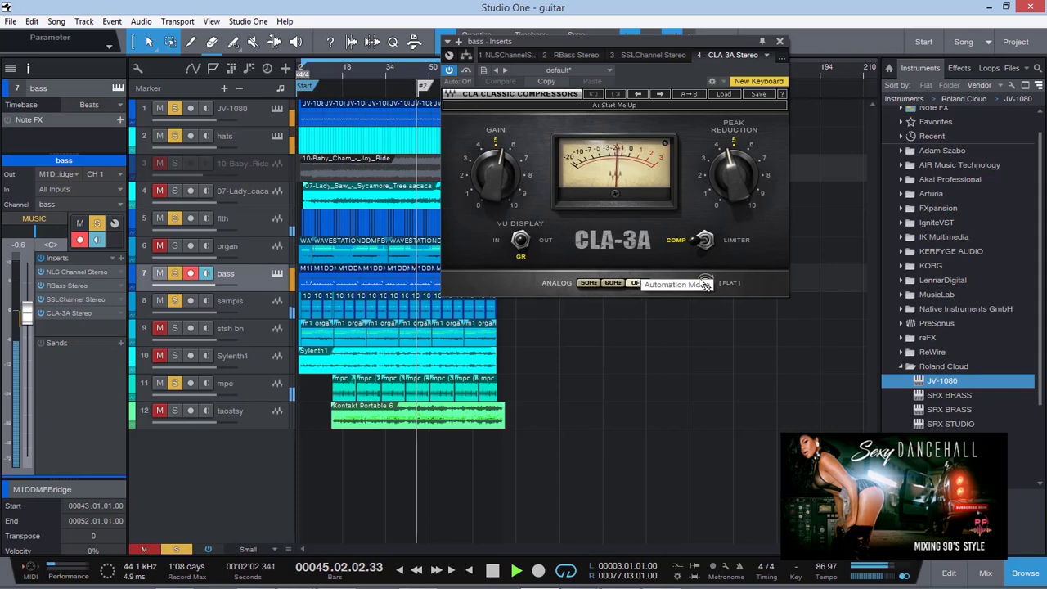
{"action": "left_click_drag", "start_coordinate": [733, 174], "coordinate": [734, 181]}
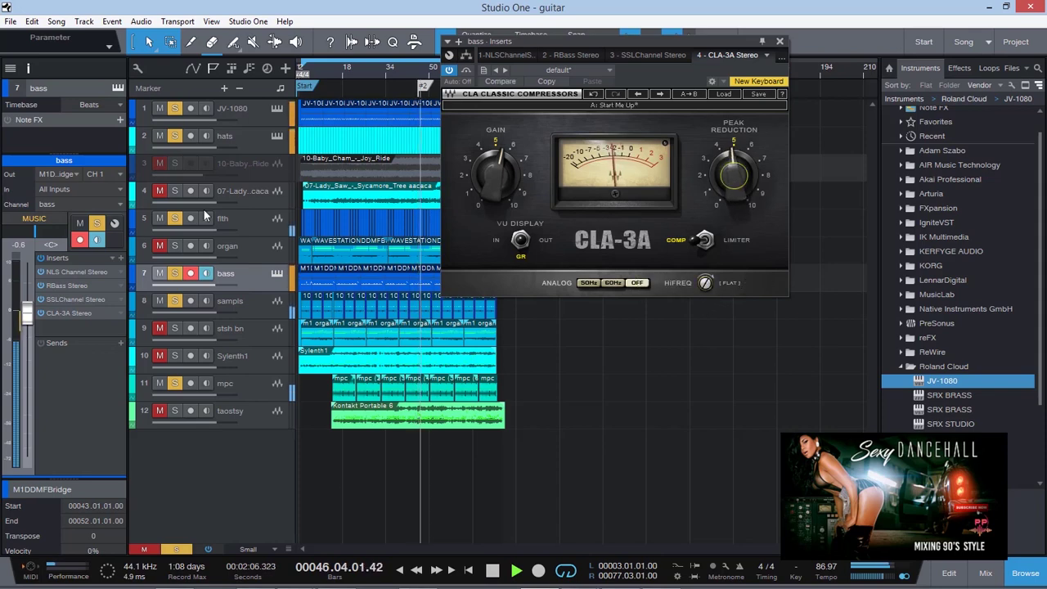
- Unmute the organ track and compare the mix with and without the 07-Lady vocal track, leaving the vocal muted
{"action": "left_click", "coordinate": [217, 252]}
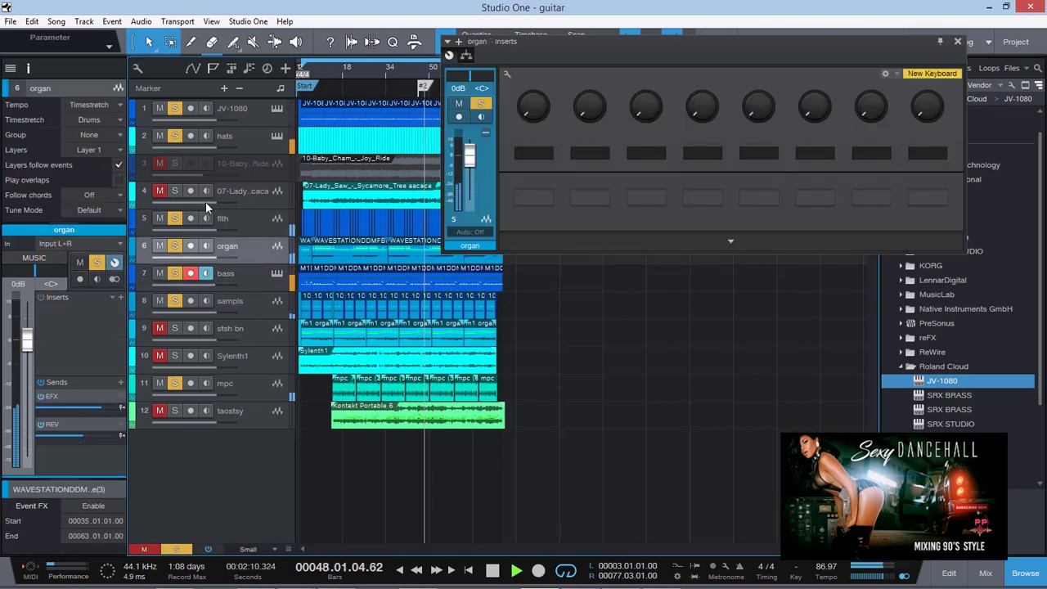
{"action": "left_click", "coordinate": [163, 190]}
{"action": "left_click", "coordinate": [162, 192]}
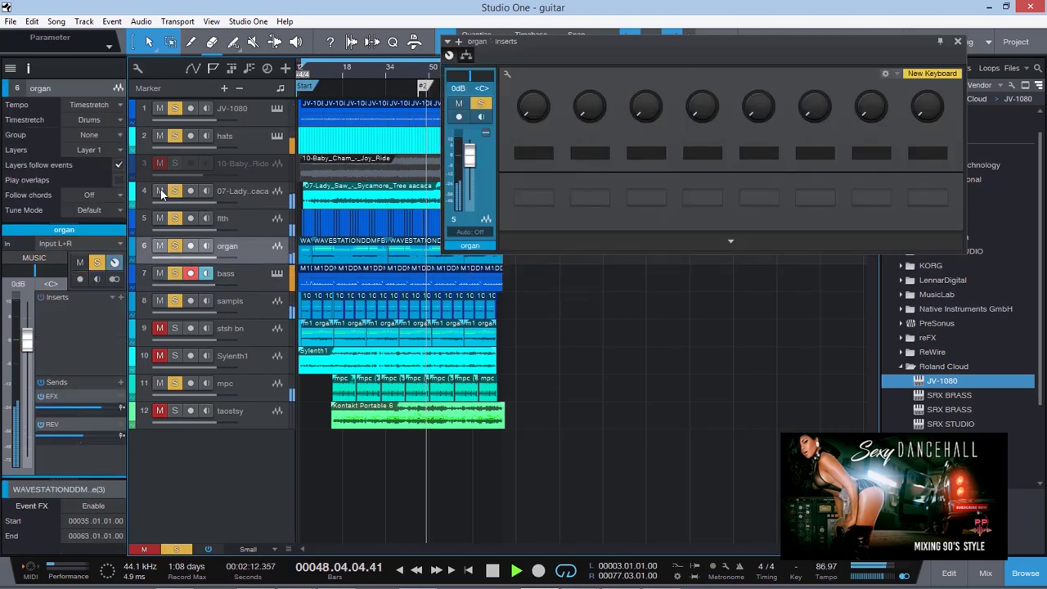
{"action": "left_click", "coordinate": [161, 192]}
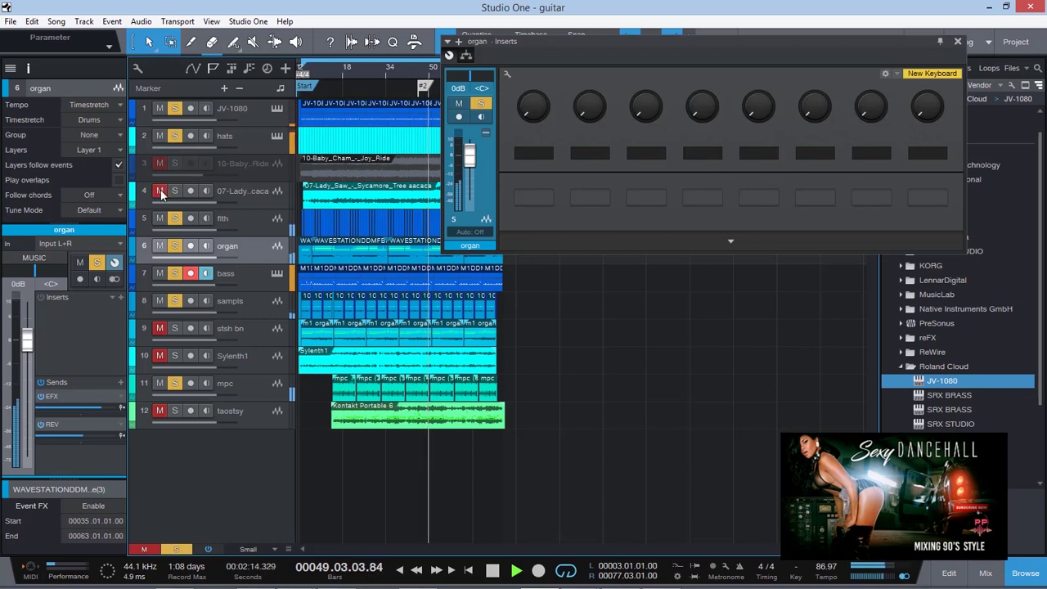
{"action": "left_click", "coordinate": [161, 193]}
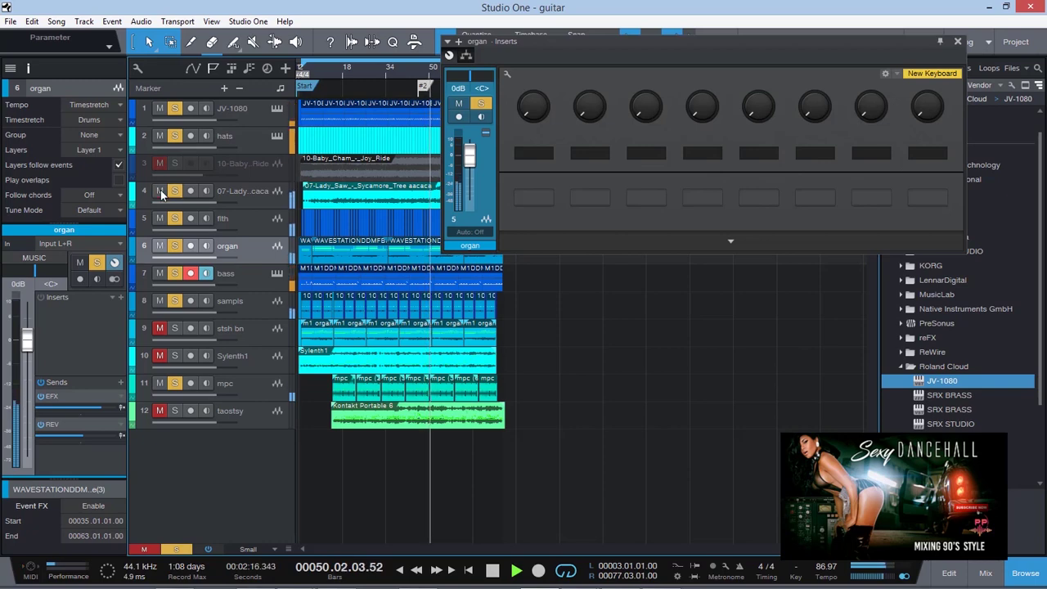
{"action": "left_click", "coordinate": [161, 192]}
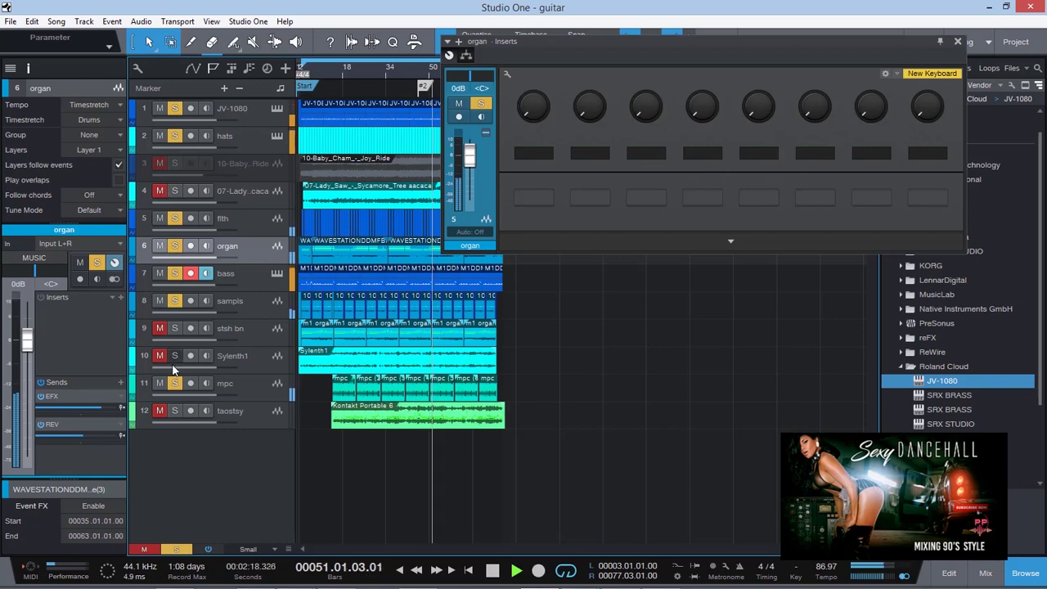
- Restart playback from the song start and unmute and solo the Sylenth1 track
{"action": "left_click", "coordinate": [303, 72]}
{"action": "left_click", "coordinate": [242, 357]}
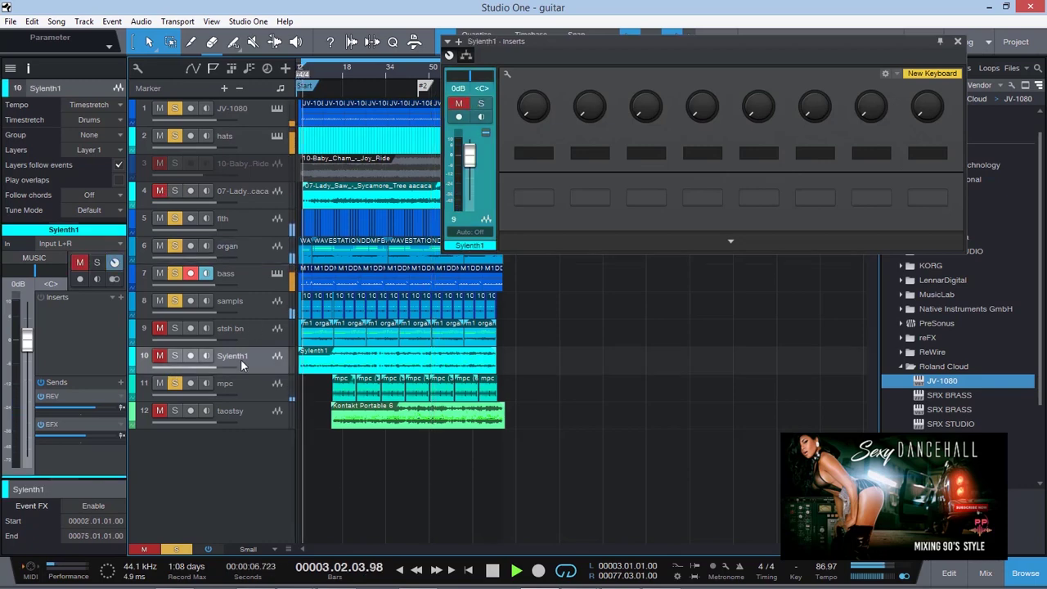
{"action": "left_click", "coordinate": [159, 355]}
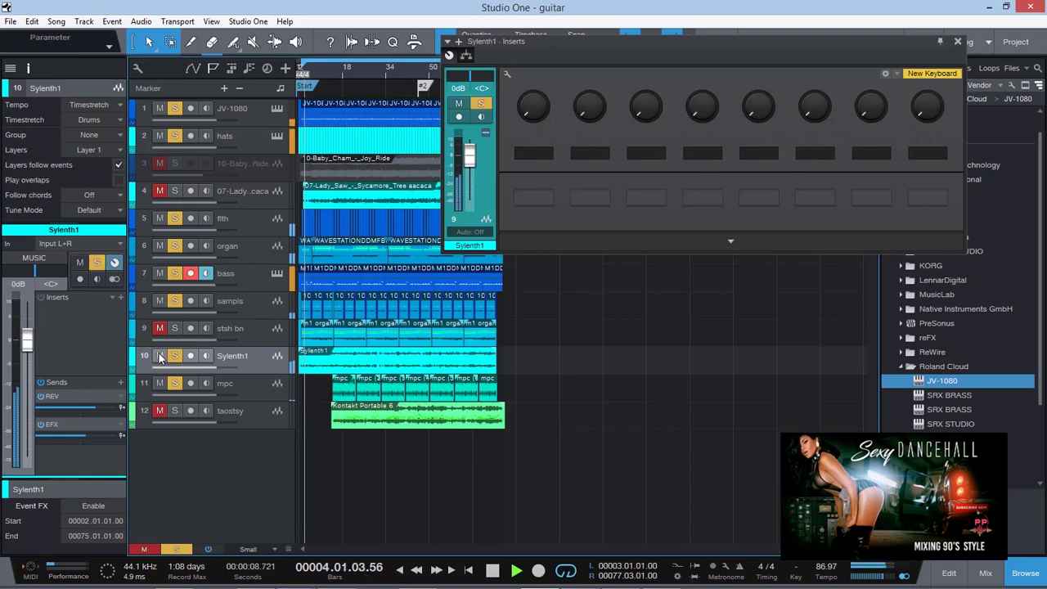
- Unmute and solo the taostsy and stsh bn tracks and show the stsh bn channel's sends
{"action": "left_click", "coordinate": [158, 383]}
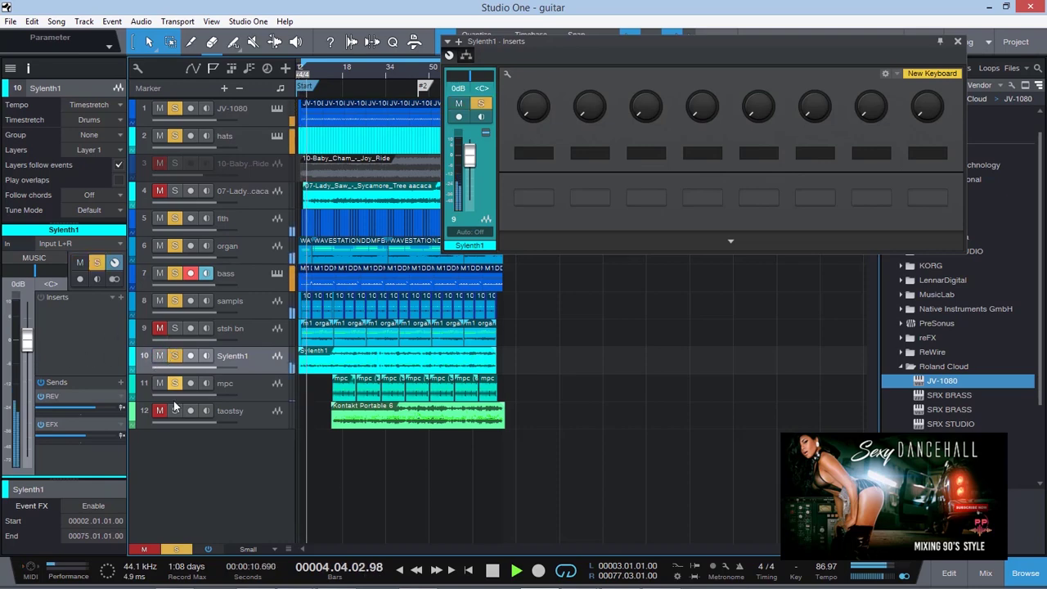
{"action": "left_click", "coordinate": [158, 410]}
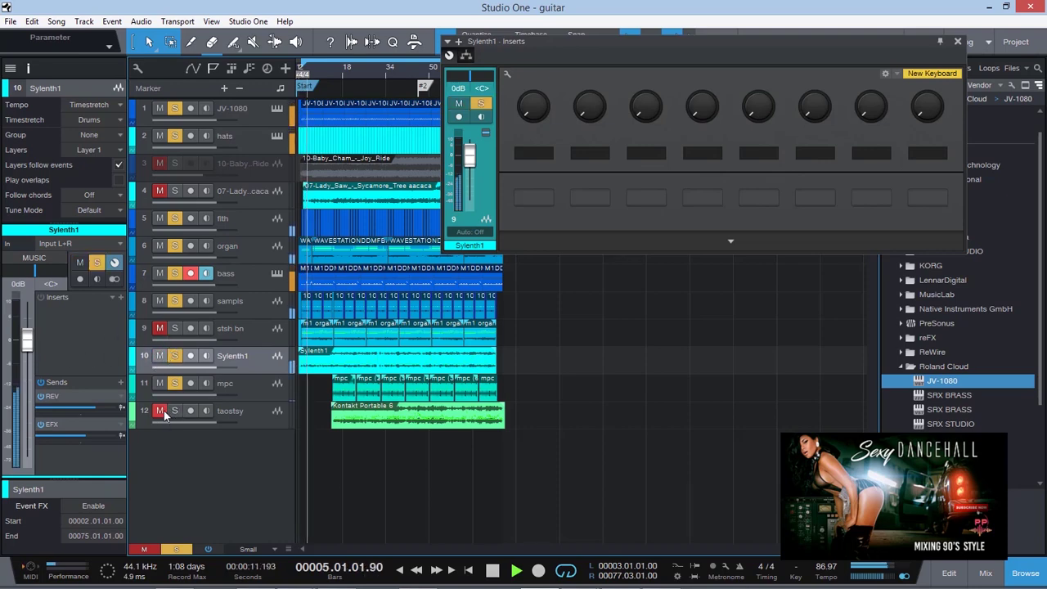
{"action": "left_click", "coordinate": [159, 328]}
{"action": "left_click", "coordinate": [246, 332]}
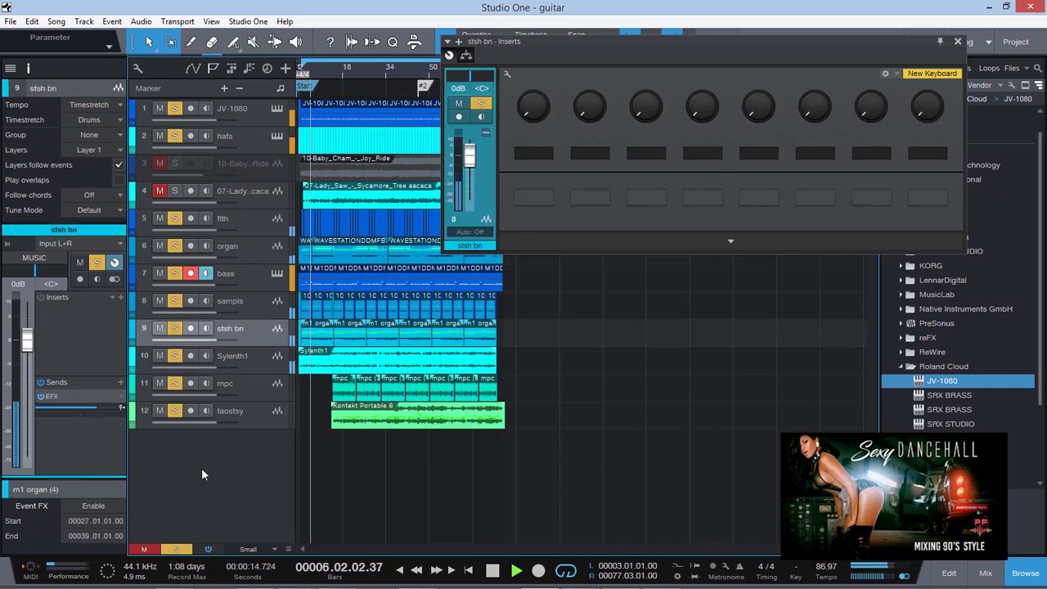
- Open the bx_digital V2 equalizer on the MIXBUS channel and raise its stereo-section low-cut filter to 76 Hz
{"action": "left_click", "coordinate": [958, 41]}
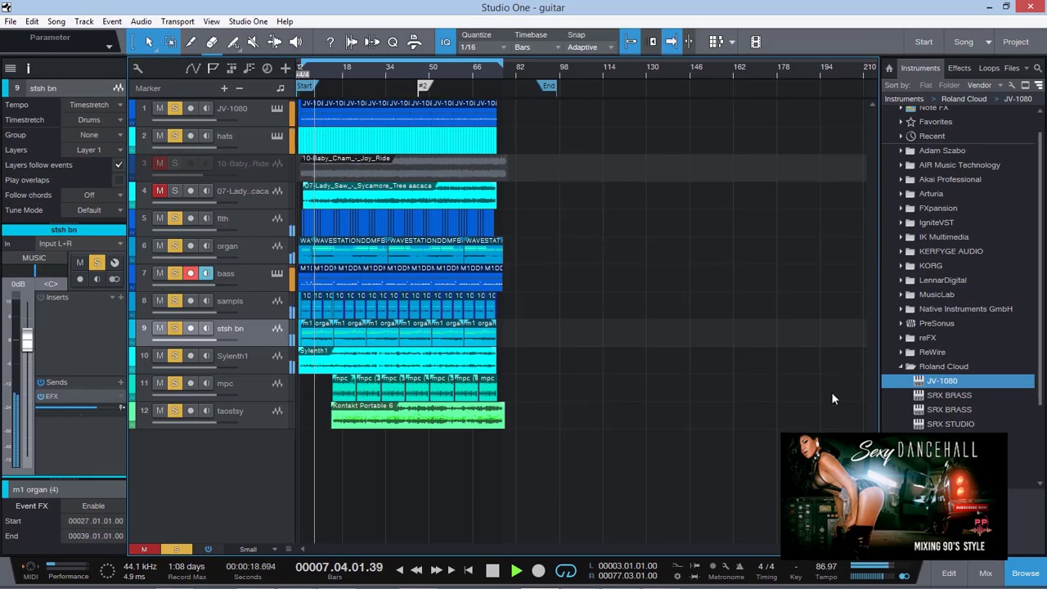
{"action": "left_click", "coordinate": [985, 572]}
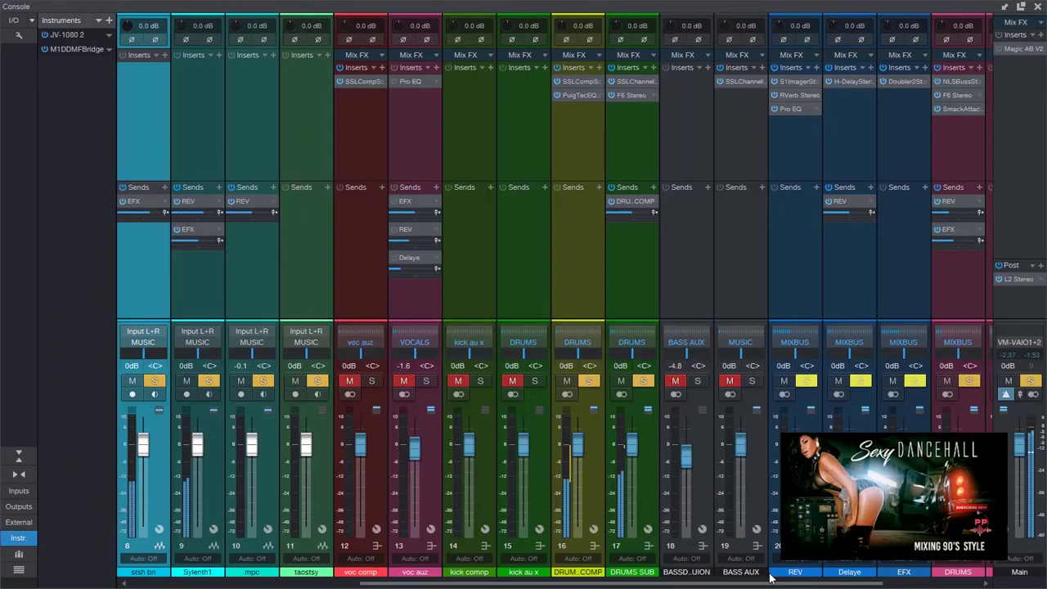
{"action": "left_click_drag", "start_coordinate": [783, 582], "coordinate": [975, 575]}
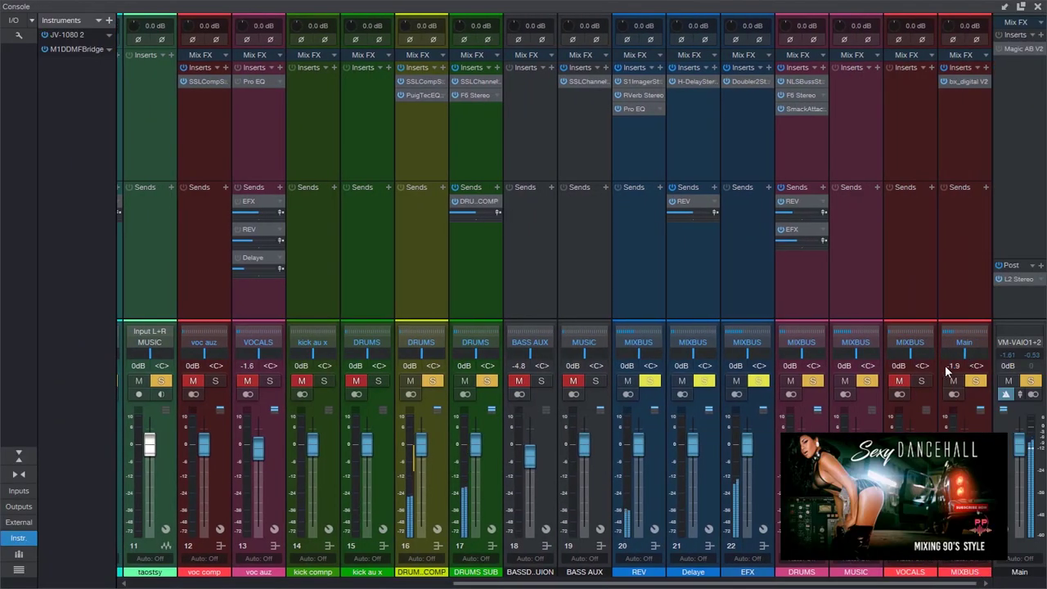
{"action": "double_click", "coordinate": [962, 82]}
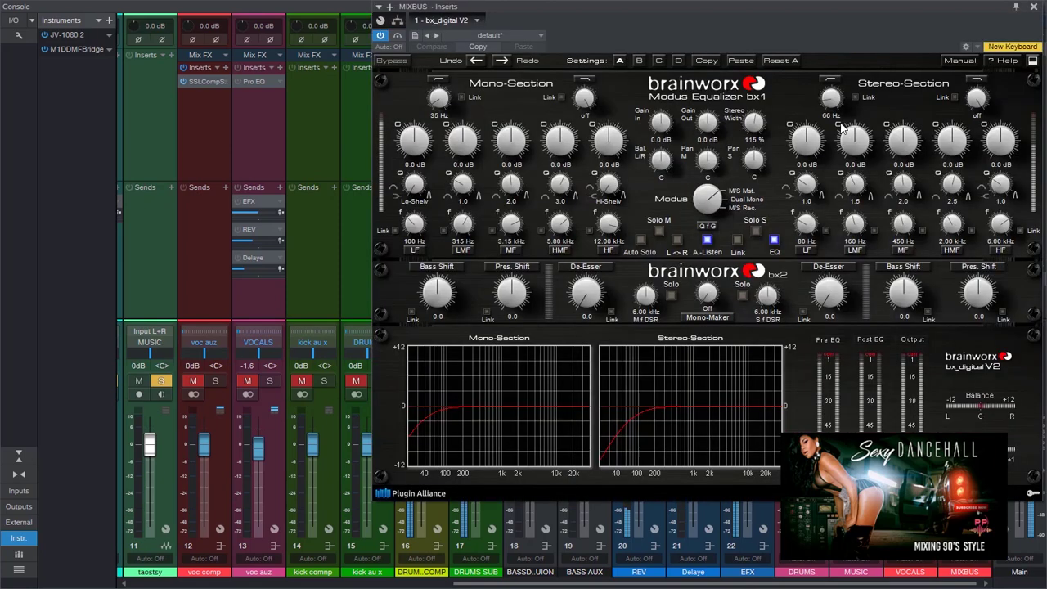
{"action": "left_click", "coordinate": [831, 106]}
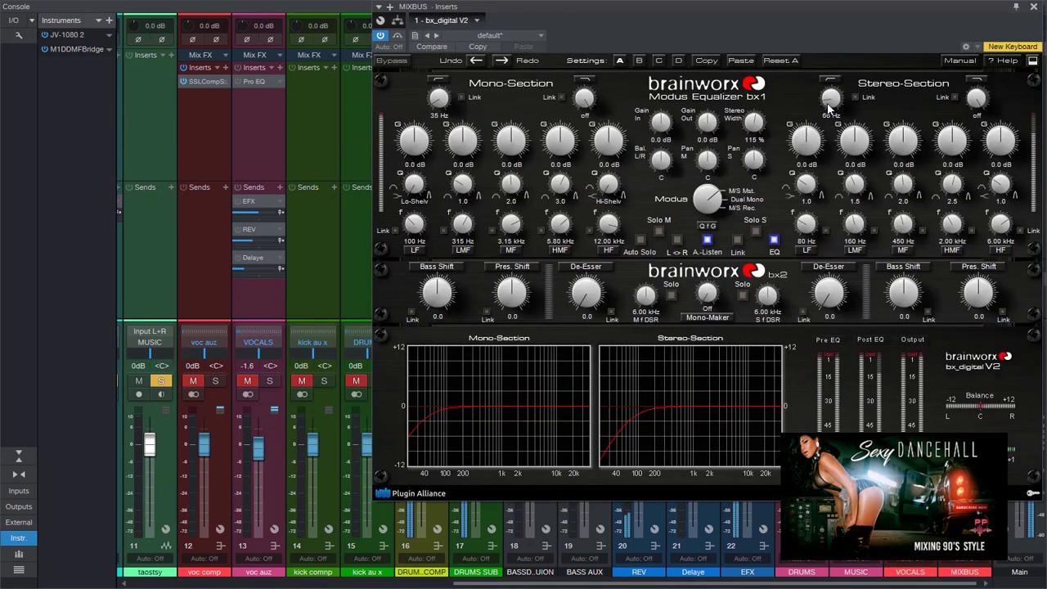
- Set the bx_digital V2 Stereo Width to 120 % and return to the arrangement
{"action": "left_click", "coordinate": [754, 141]}
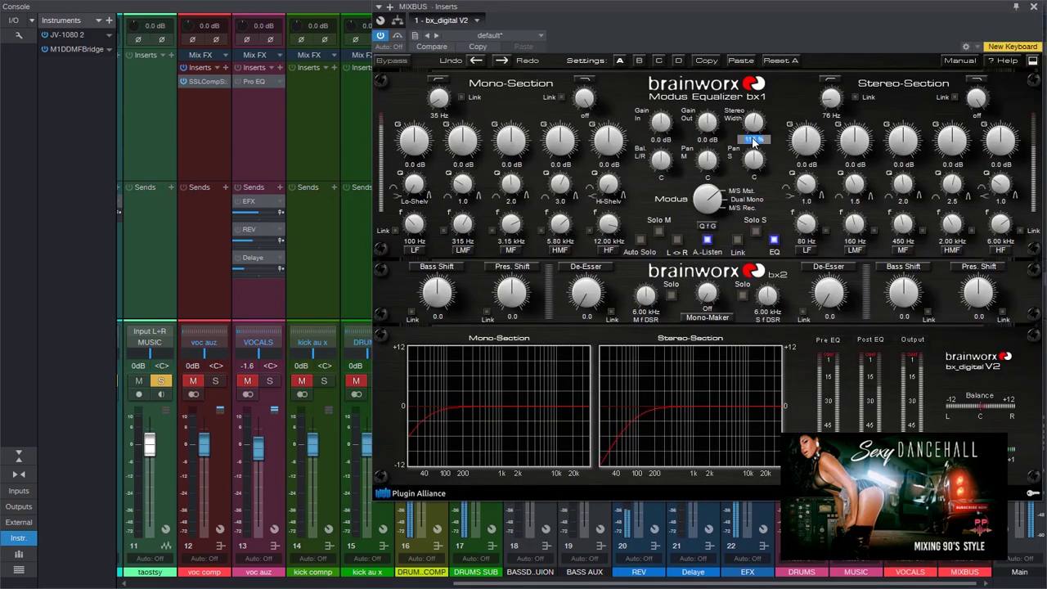
{"action": "type", "text": "120"}
{"action": "key", "text": "Return"}
{"action": "left_click", "coordinate": [1034, 7]}
{"action": "left_click", "coordinate": [1040, 6]}
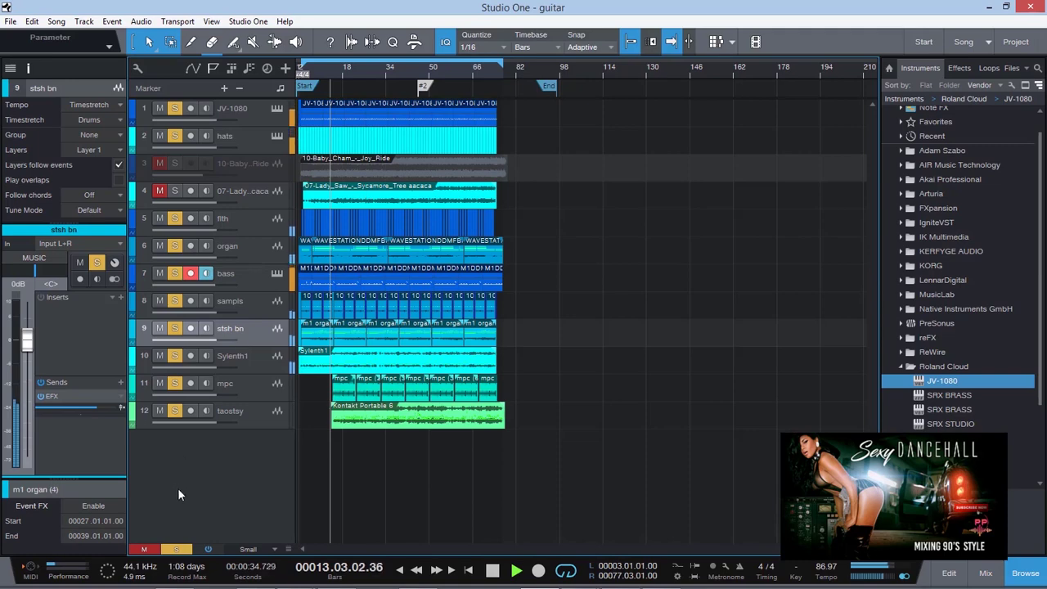
- Clear all track mutes and solos and show the 07-Lady vocal track's inserts and sends
{"action": "left_click", "coordinate": [150, 553]}
{"action": "left_click", "coordinate": [175, 553]}
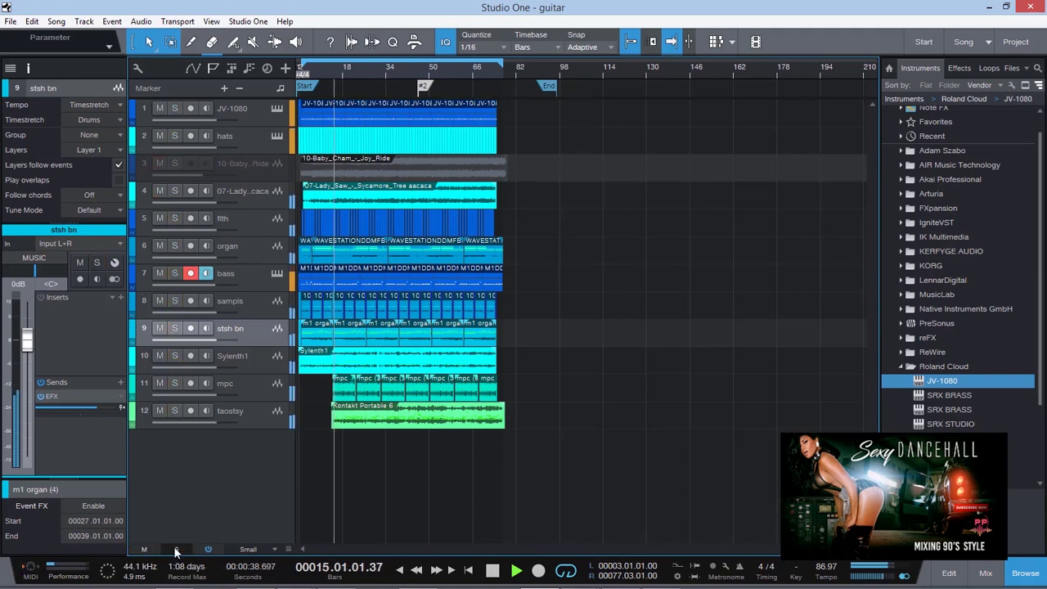
{"action": "left_click", "coordinate": [250, 190]}
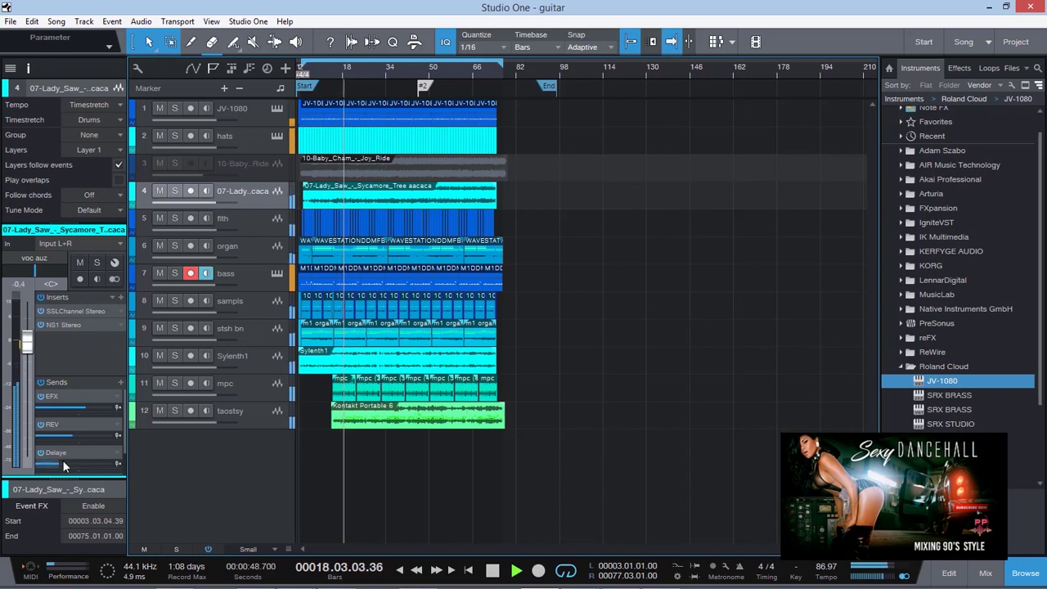
{"action": "mouse_move", "coordinate": [64, 466]}
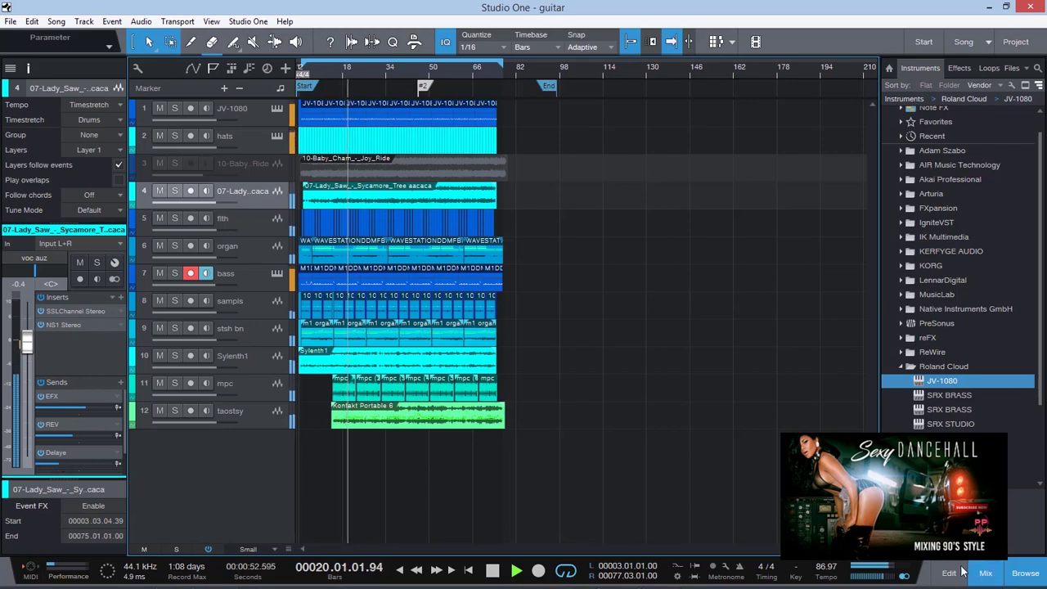
- Examine the aux, effect and bus channels in the mixing console while the full mix plays
{"action": "left_click", "coordinate": [982, 572]}
{"action": "scroll", "coordinate": [916, 573], "scroll_direction": "down", "scroll_amount": 5}
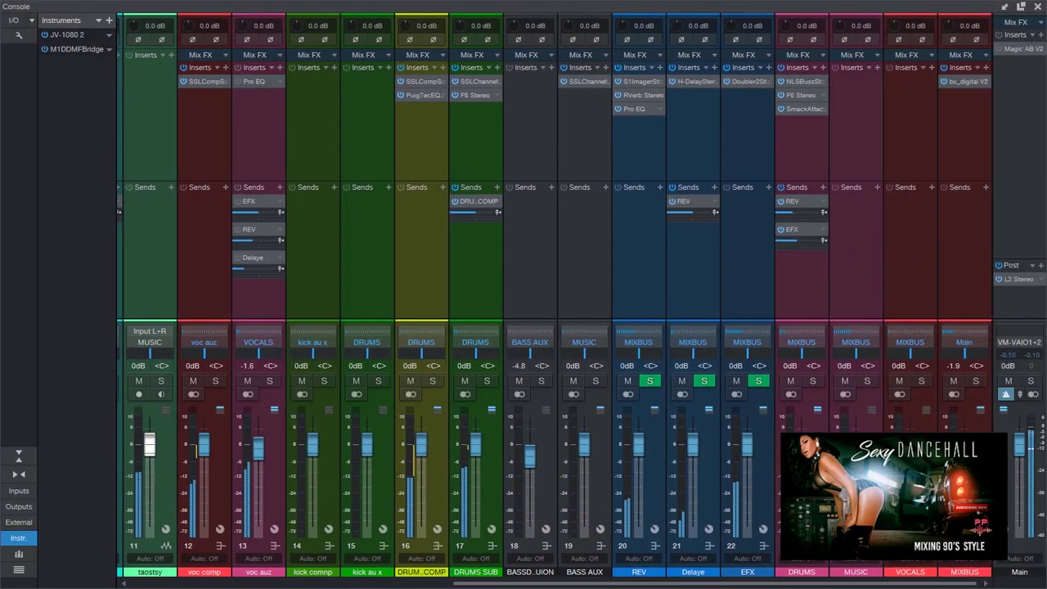
{"action": "left_click", "coordinate": [1037, 7]}
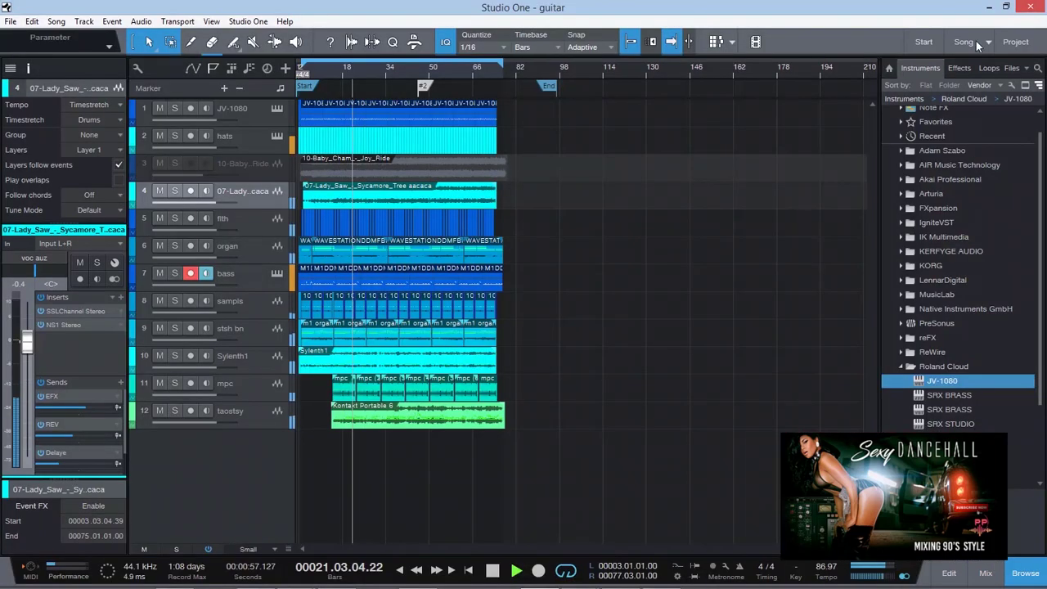
- Mute the 07-Lady vocal, taostsy, stsh bn and Sylenth1 tracks
{"action": "left_click", "coordinate": [160, 191]}
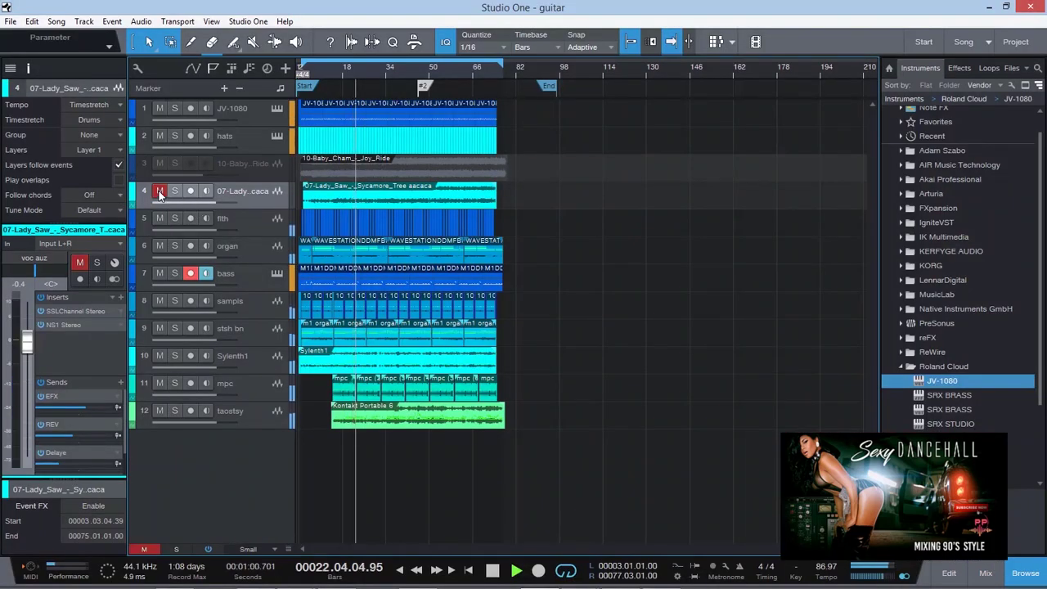
{"action": "left_click", "coordinate": [159, 410]}
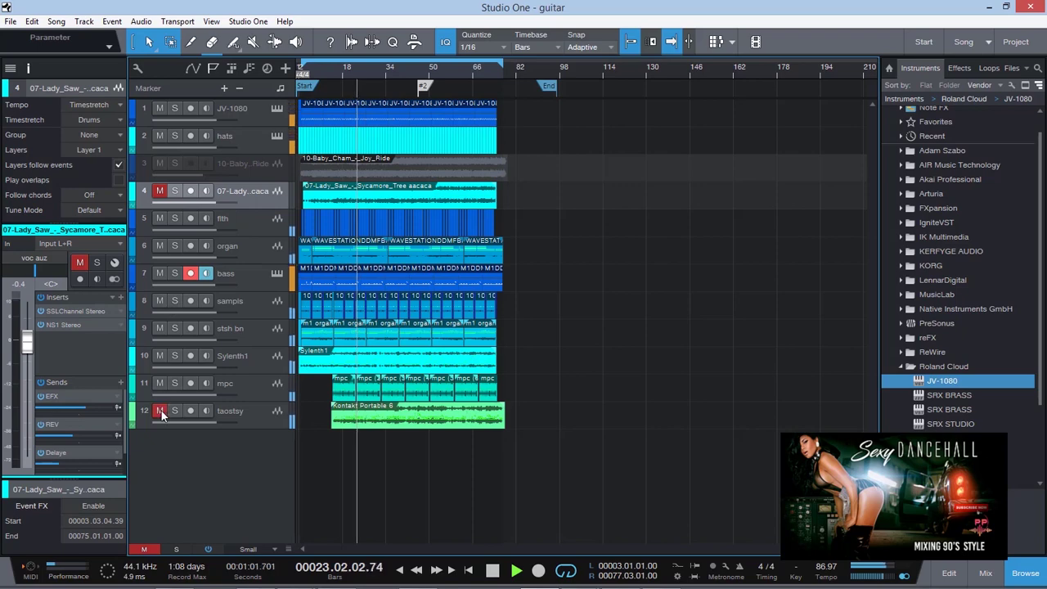
{"action": "left_click", "coordinate": [162, 329]}
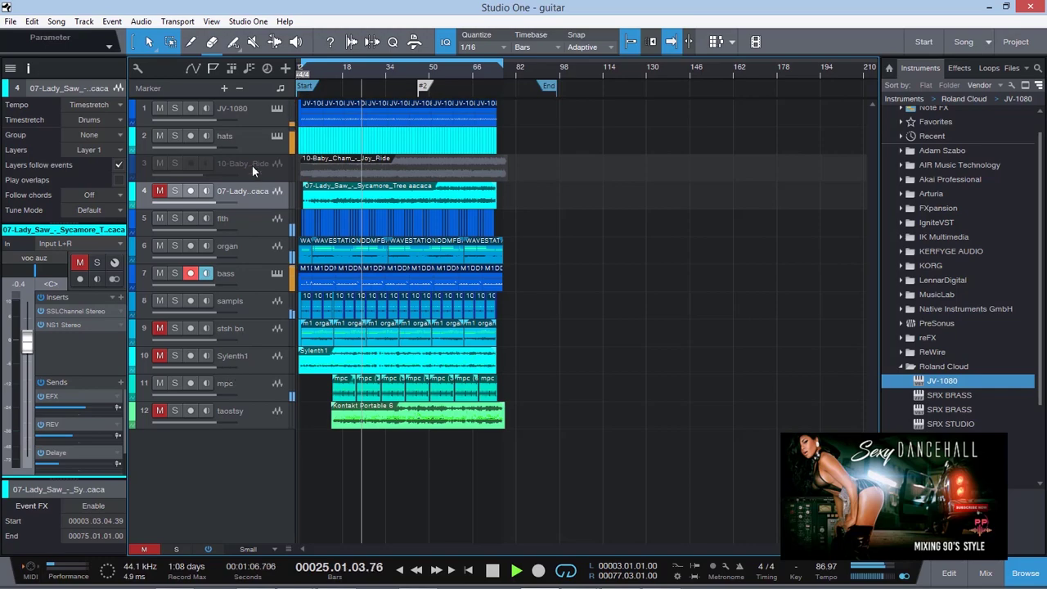
- Open Smack Attack on the DRUMS bus and compare the drums with the plug-in bypassed and active
{"action": "left_click", "coordinate": [251, 117]}
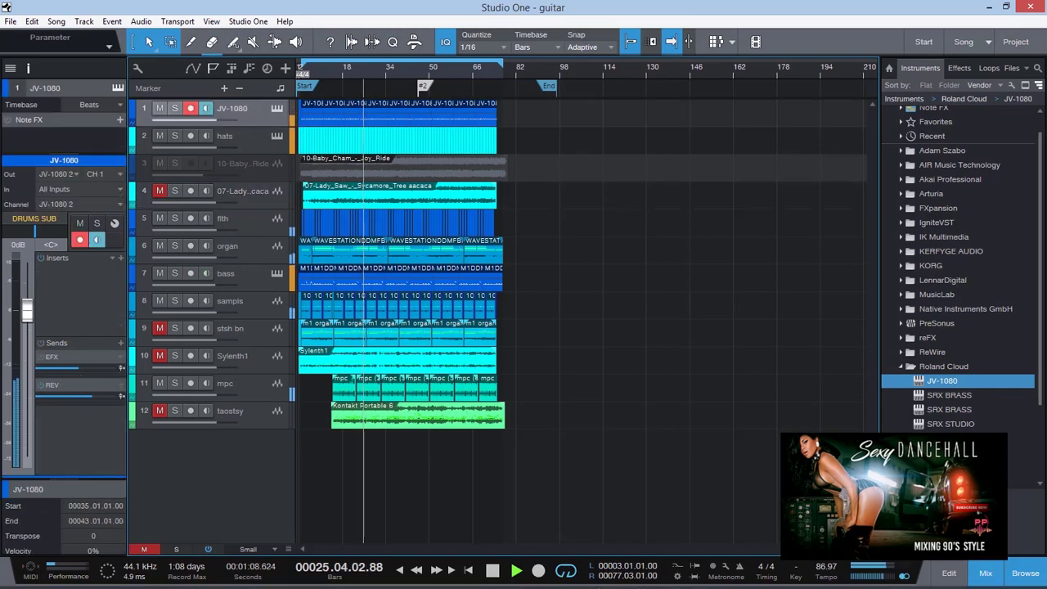
{"action": "key", "text": "F3"}
{"action": "scroll", "coordinate": [555, 294], "scroll_direction": "right", "scroll_amount": 5}
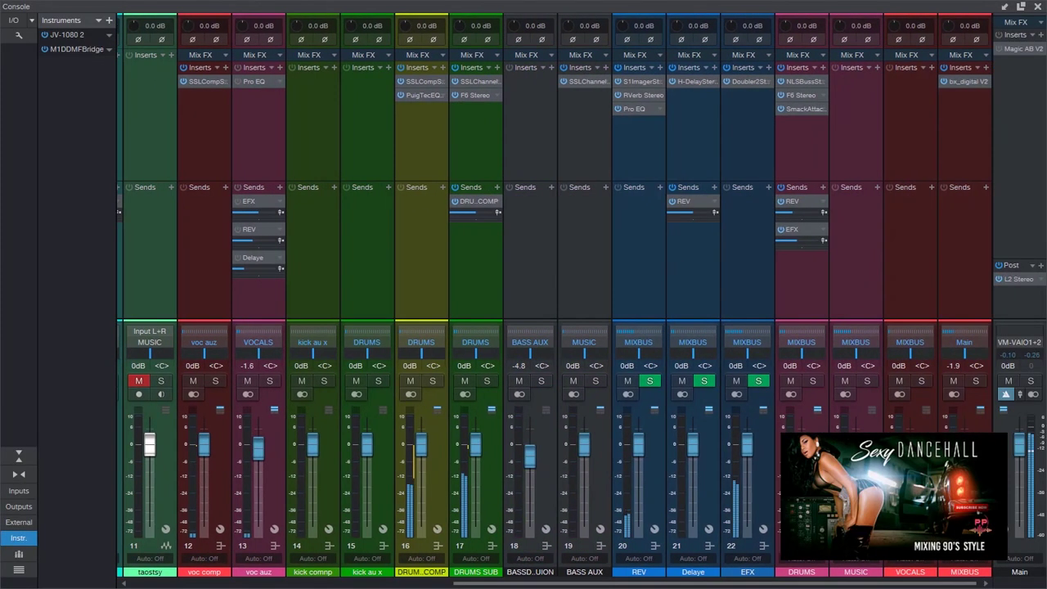
{"action": "left_click", "coordinate": [799, 109]}
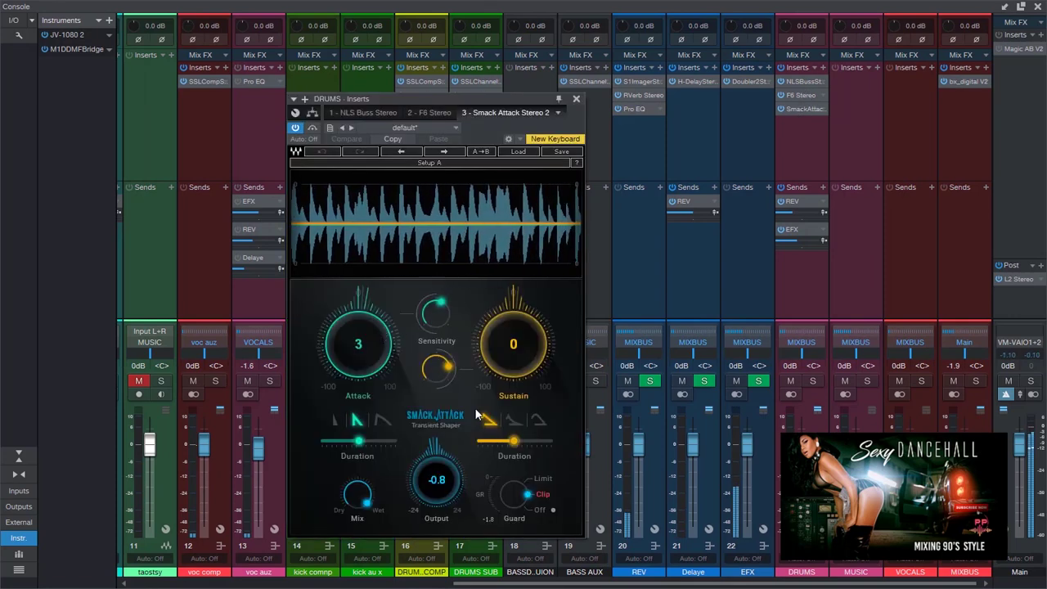
{"action": "left_click", "coordinate": [312, 129]}
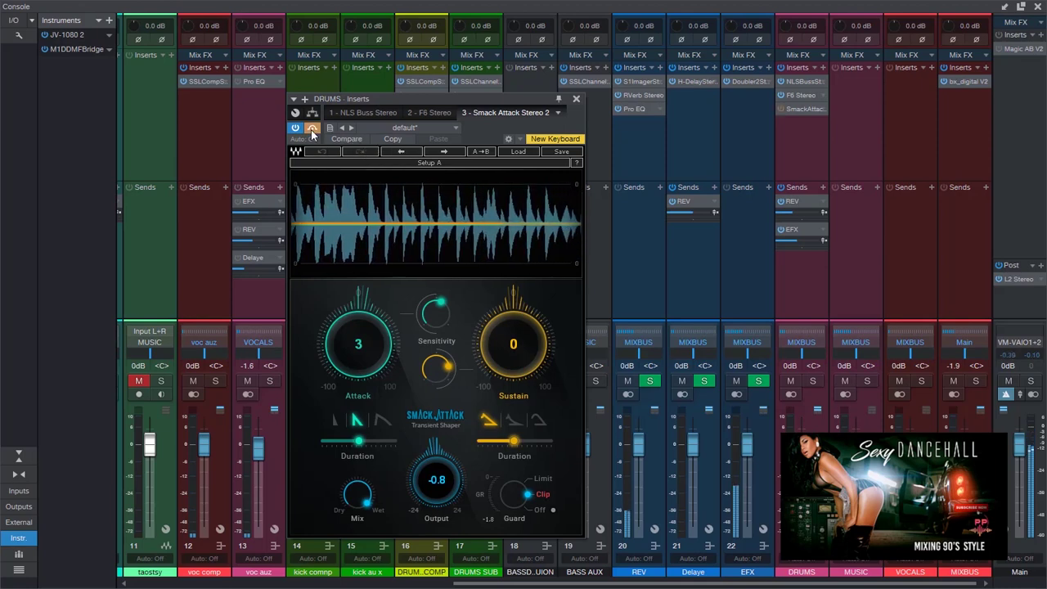
{"action": "left_click", "coordinate": [311, 129]}
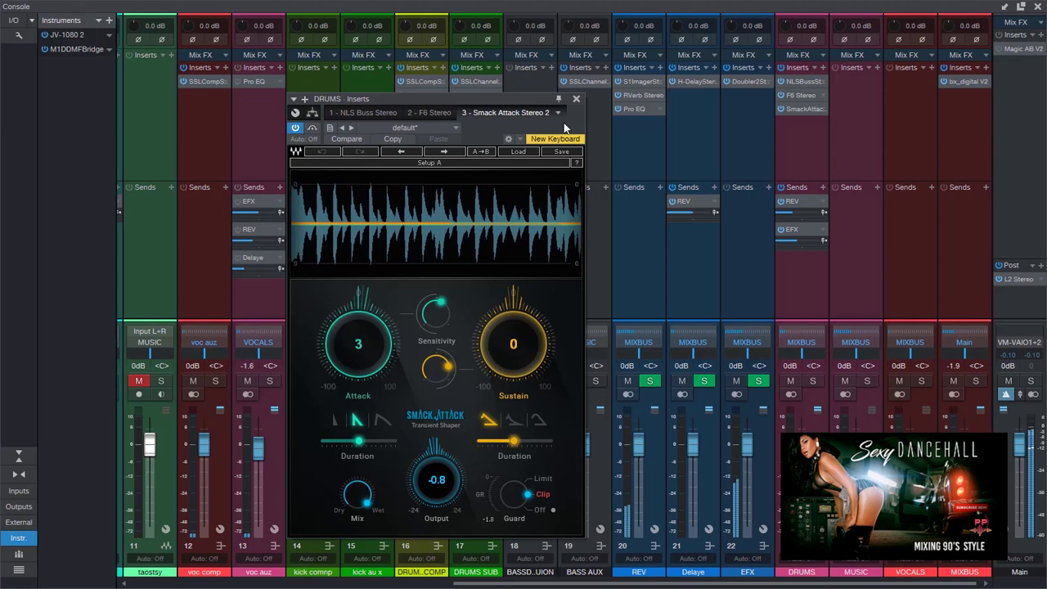
- Raise the Smack Attack's Attack amount to 5 and return to the arrangement
{"action": "left_click_drag", "start_coordinate": [357, 341], "coordinate": [357, 332]}
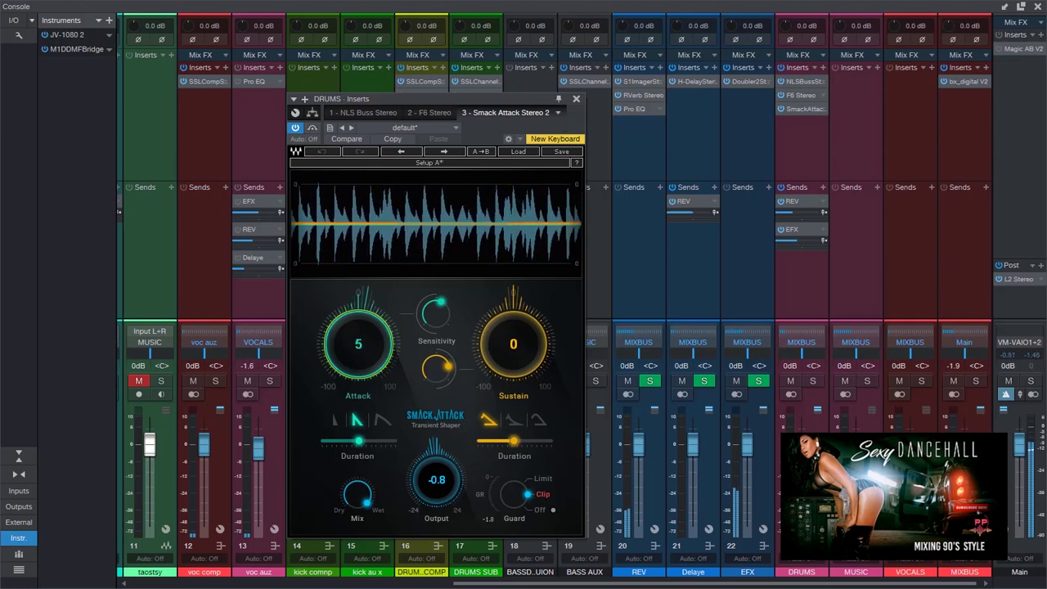
{"action": "left_click", "coordinate": [576, 99]}
{"action": "left_click", "coordinate": [1020, 10]}
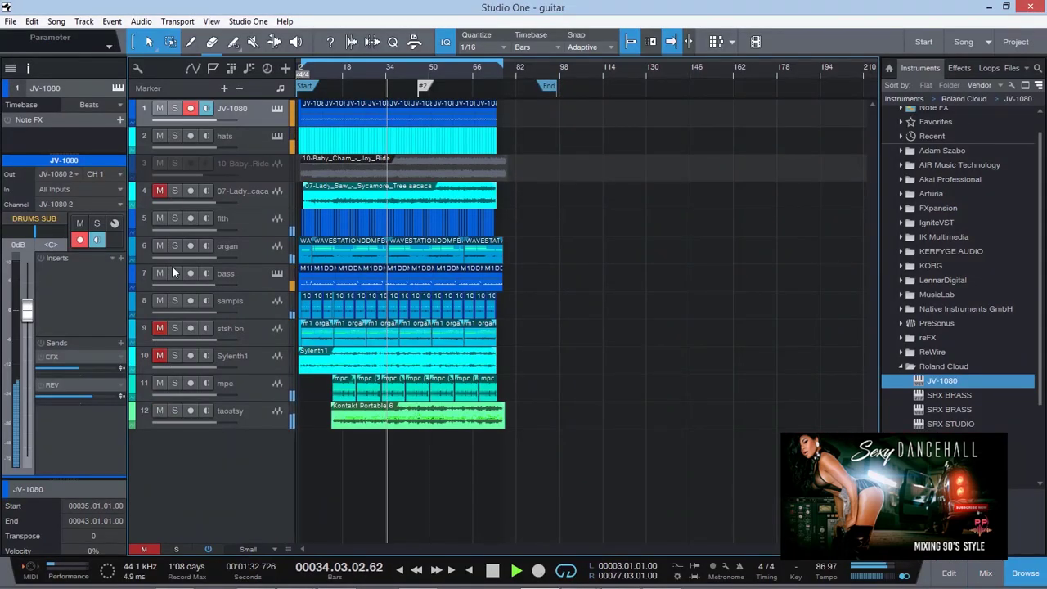
- Unmute the 07-Lady vocal and all remaining muted tracks, and show the Sylenth1 track's sends
{"action": "left_click", "coordinate": [159, 190]}
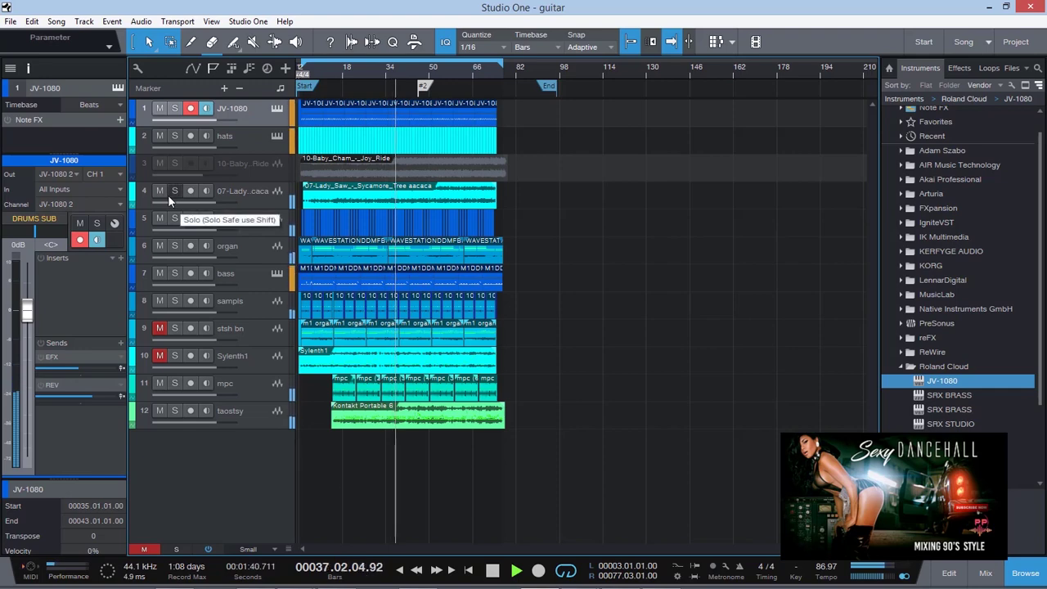
{"action": "left_click", "coordinate": [145, 550]}
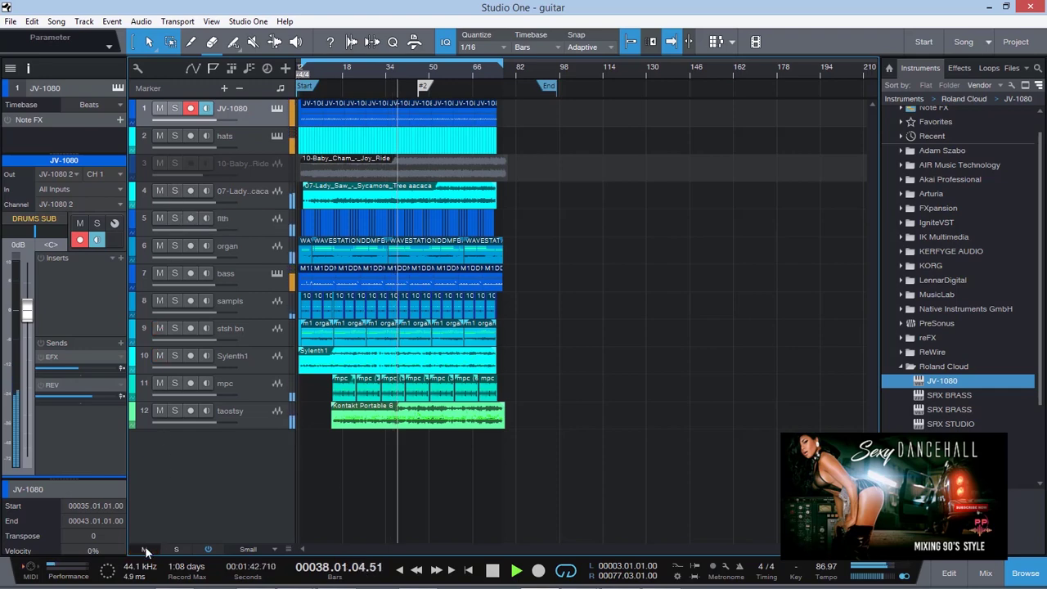
{"action": "left_click", "coordinate": [244, 355]}
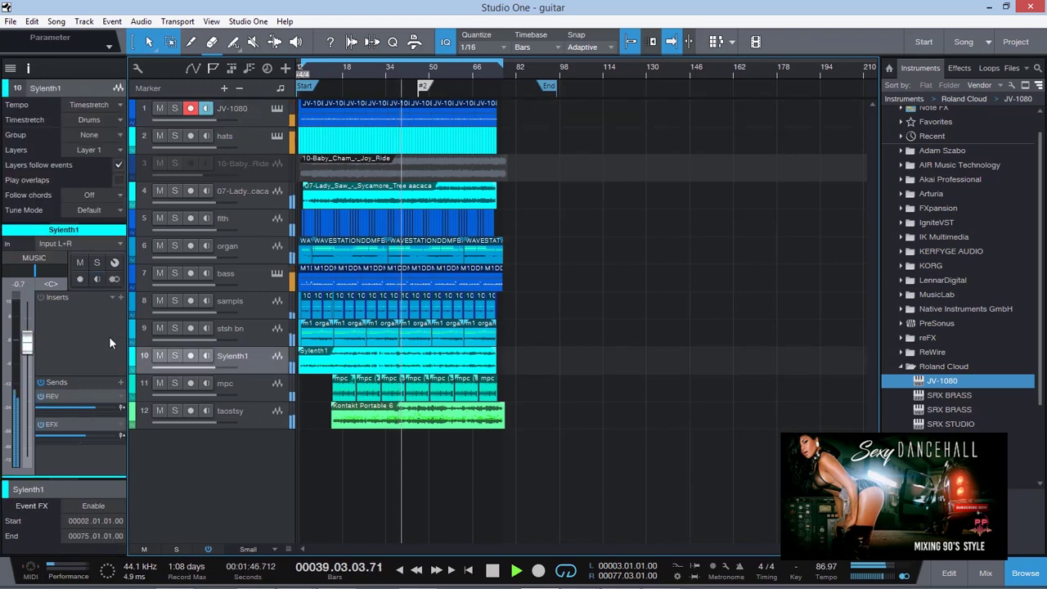
- Review the console's bus, effect and track channels, including their inserts and sends, from MIXBUS back to JV-1080
{"action": "left_click", "coordinate": [984, 574]}
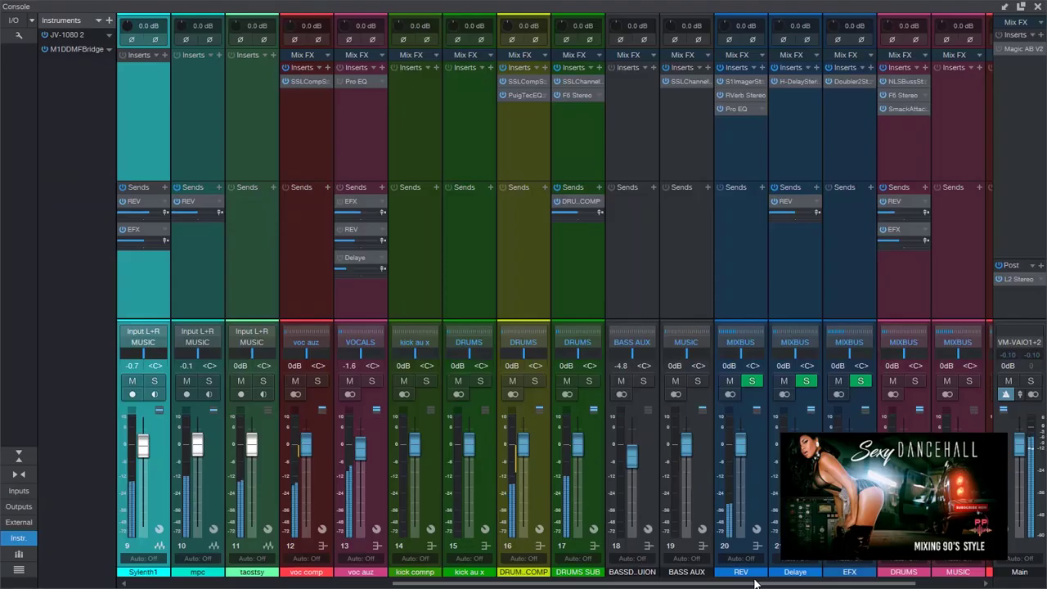
{"action": "scroll", "coordinate": [951, 394], "scroll_direction": "right", "scroll_amount": 1}
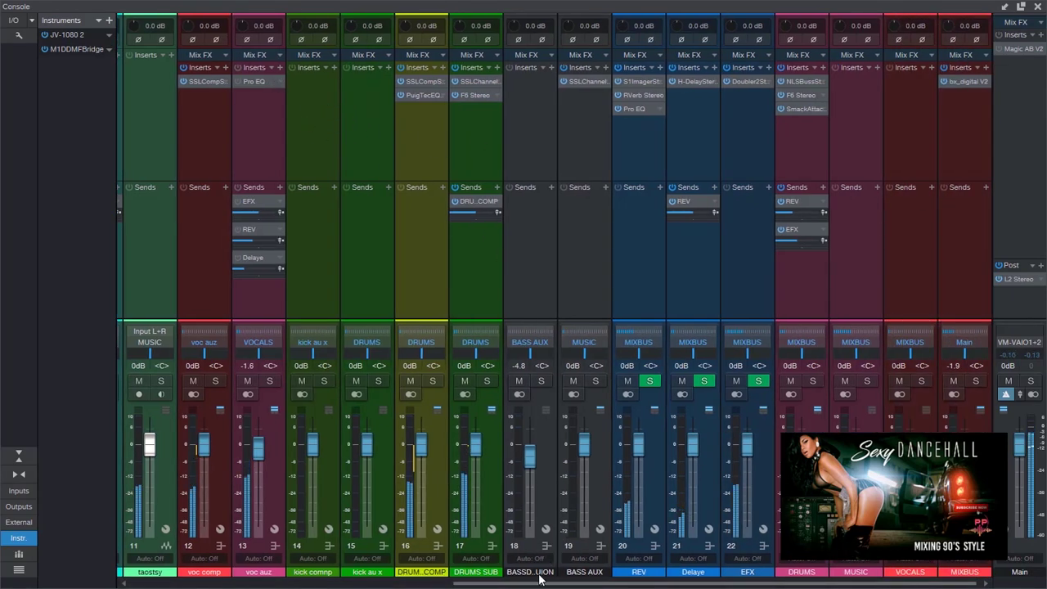
{"action": "left_click_drag", "start_coordinate": [495, 582], "coordinate": [163, 558]}
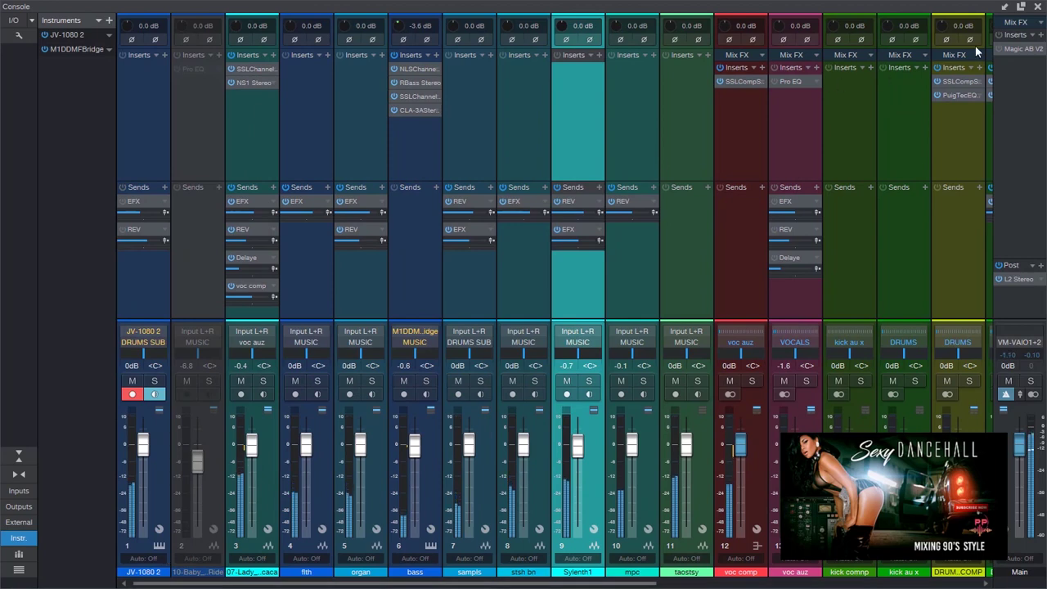
{"action": "left_click", "coordinate": [1037, 8]}
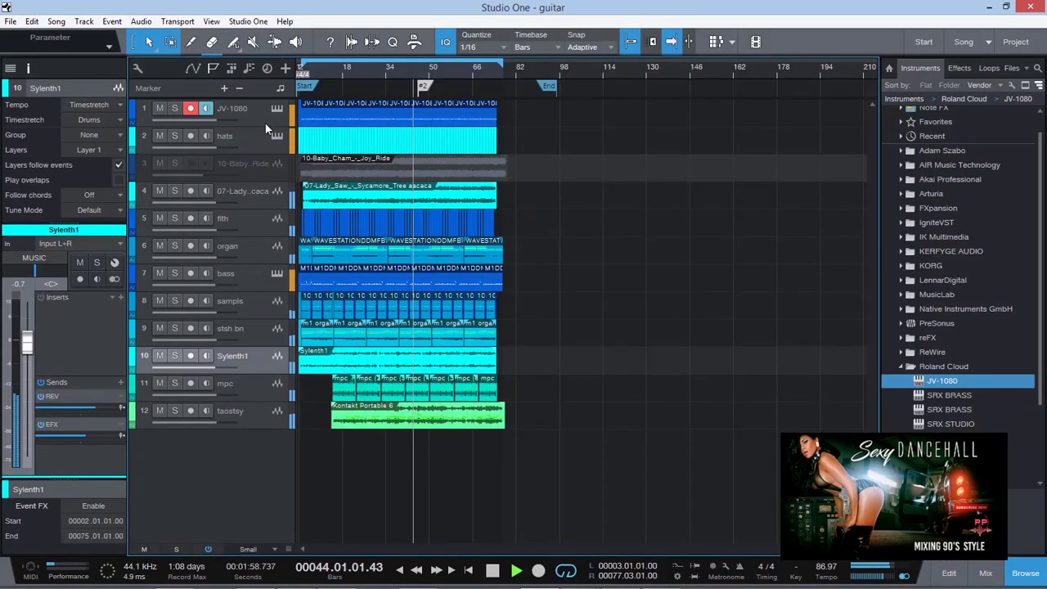
- Disarm recording on the JV-1080 track and show the hats track's channel settings
{"action": "left_click", "coordinate": [191, 109]}
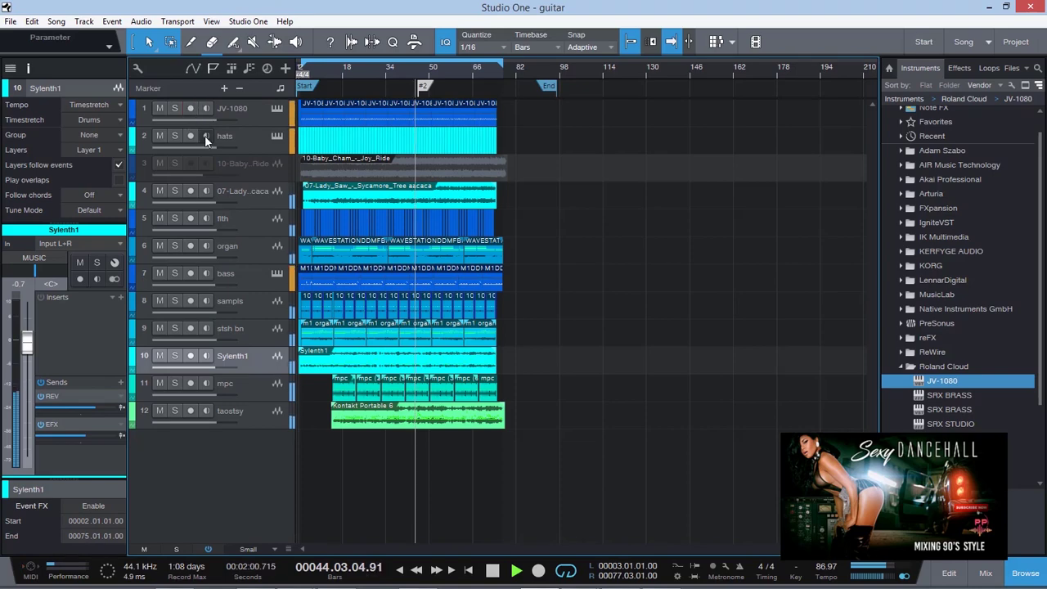
{"action": "left_click", "coordinate": [248, 140]}
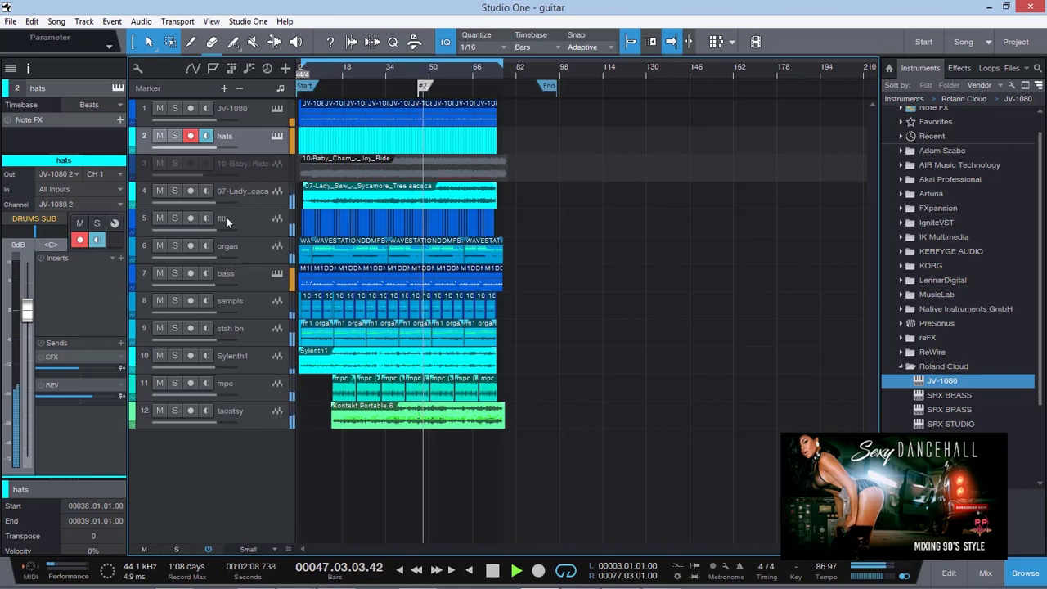
- Compare the mix with the JV-1080 and hats tracks muted and unmuted, then mute the 07-Lady vocal track
{"action": "left_click", "coordinate": [159, 108]}
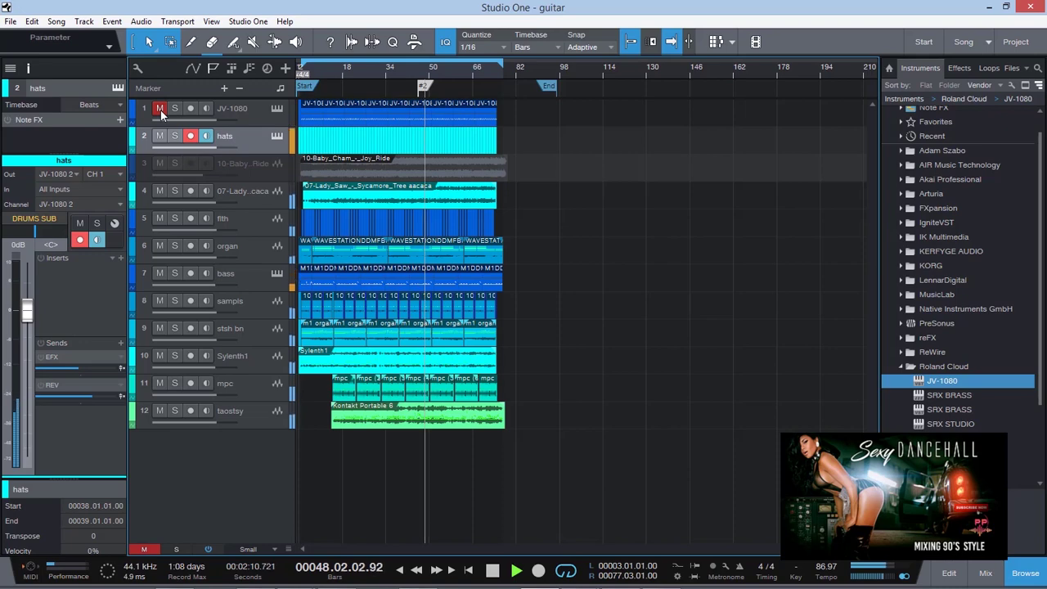
{"action": "left_click", "coordinate": [160, 109]}
{"action": "left_click", "coordinate": [156, 109]}
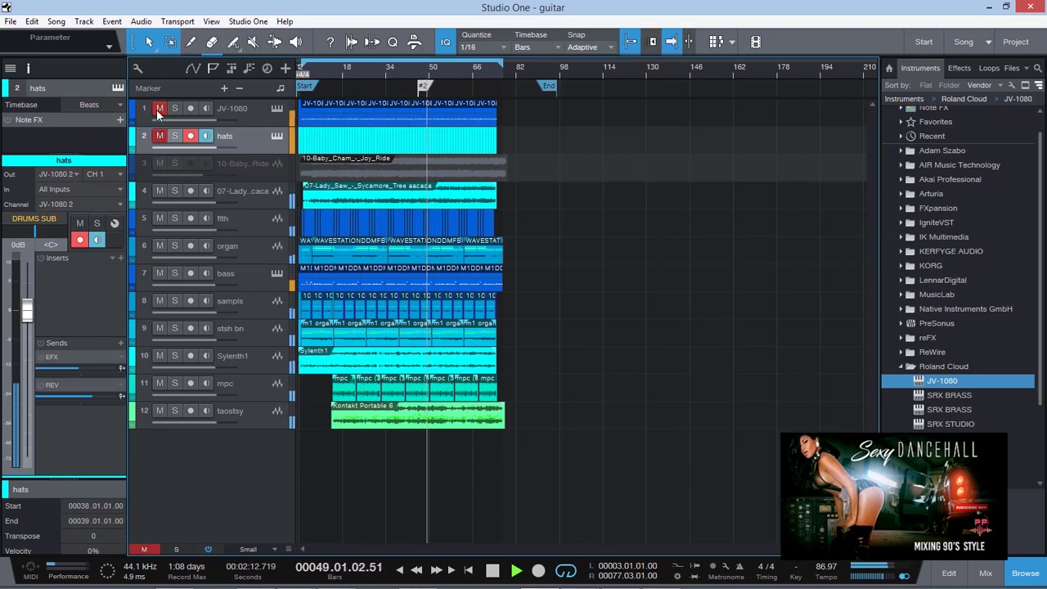
{"action": "left_click", "coordinate": [156, 108]}
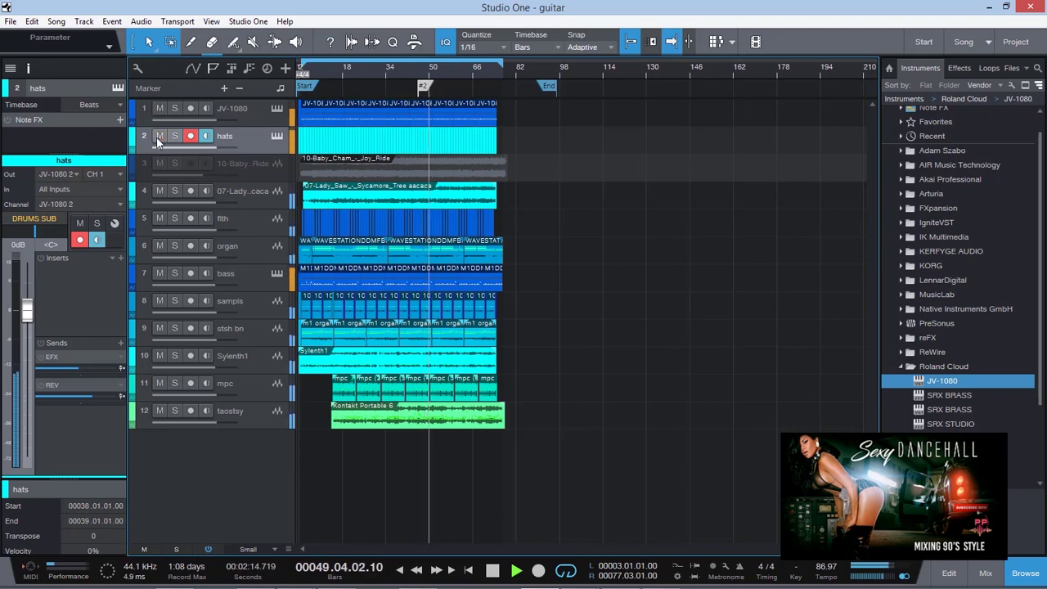
{"action": "left_click", "coordinate": [157, 190]}
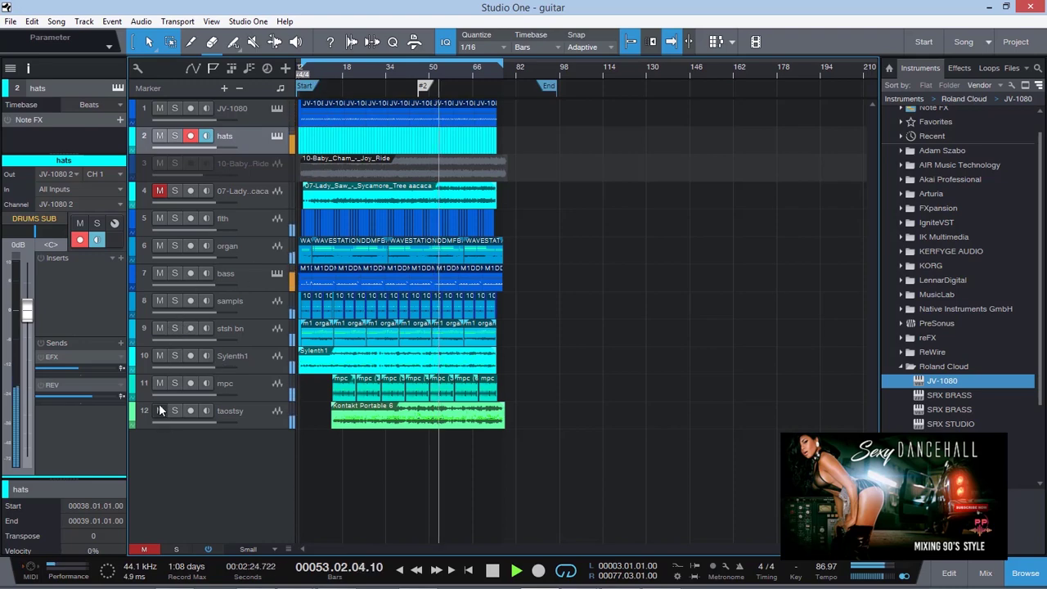
- Mute the Sylenth1, stsh bn, organ and taostsy tracks to hear the drums and bass on their own
{"action": "left_click", "coordinate": [159, 356]}
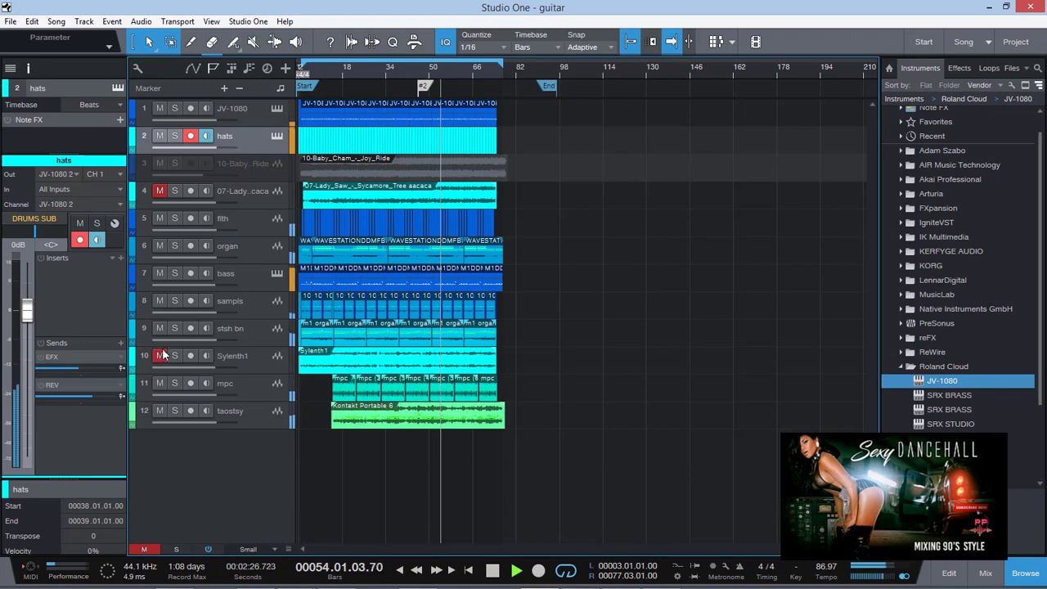
{"action": "left_click", "coordinate": [162, 328]}
{"action": "left_click", "coordinate": [159, 246]}
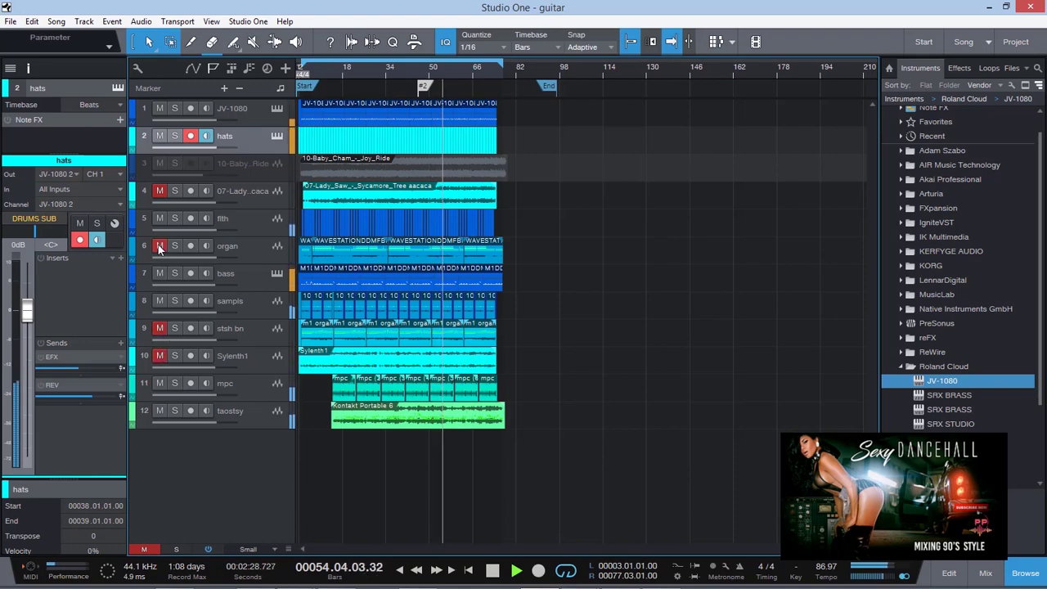
{"action": "left_click", "coordinate": [160, 411]}
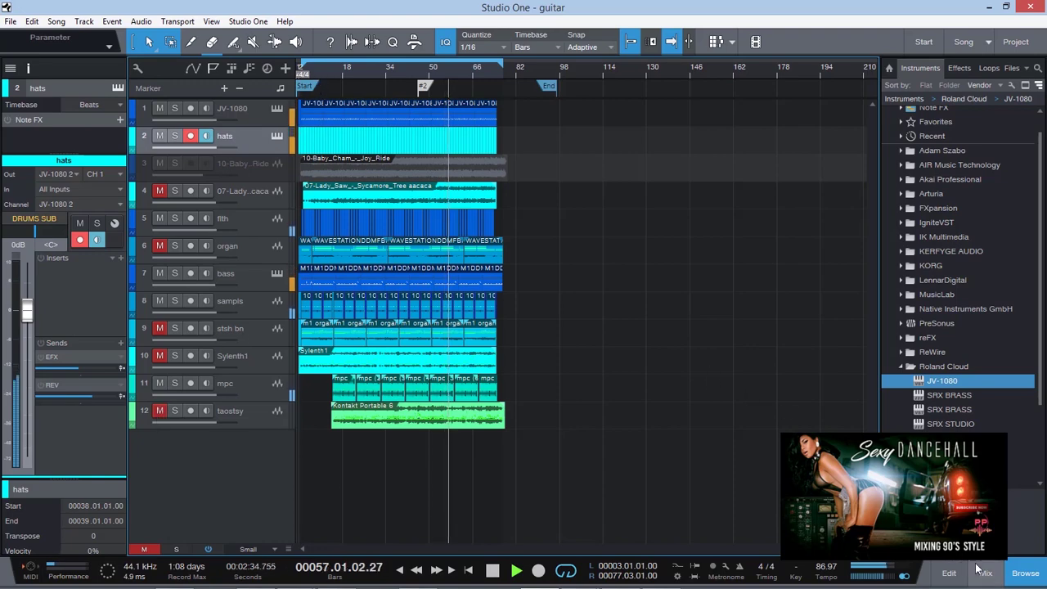
- Show the channel settings of the JV-1080, Sylenth1, mpc and taostsy tracks one after another
{"action": "left_click", "coordinate": [235, 112]}
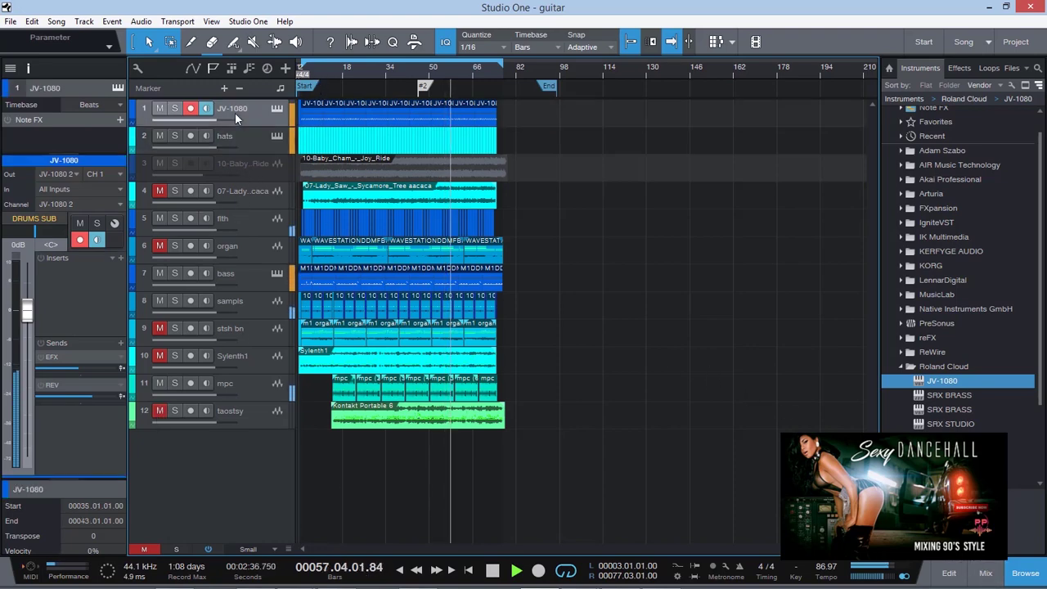
{"action": "left_click", "coordinate": [241, 356]}
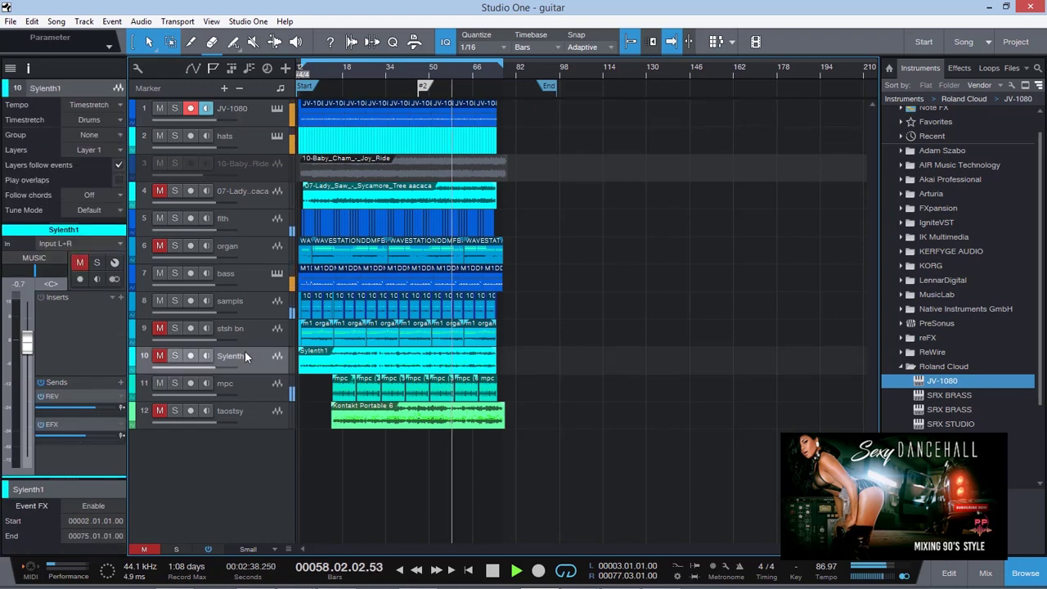
{"action": "left_click", "coordinate": [242, 394]}
{"action": "left_click", "coordinate": [248, 410]}
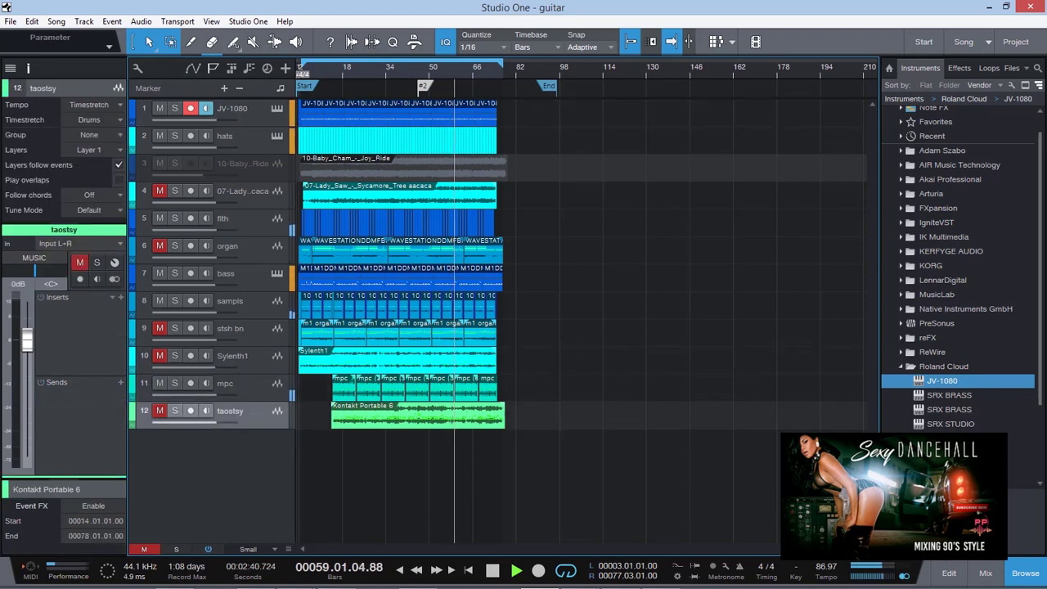
- Review the NLS Channel, SSLChannel and CLA-3A inserts on the console's bass channel, and return to the arrangement
{"action": "key", "text": "F3"}
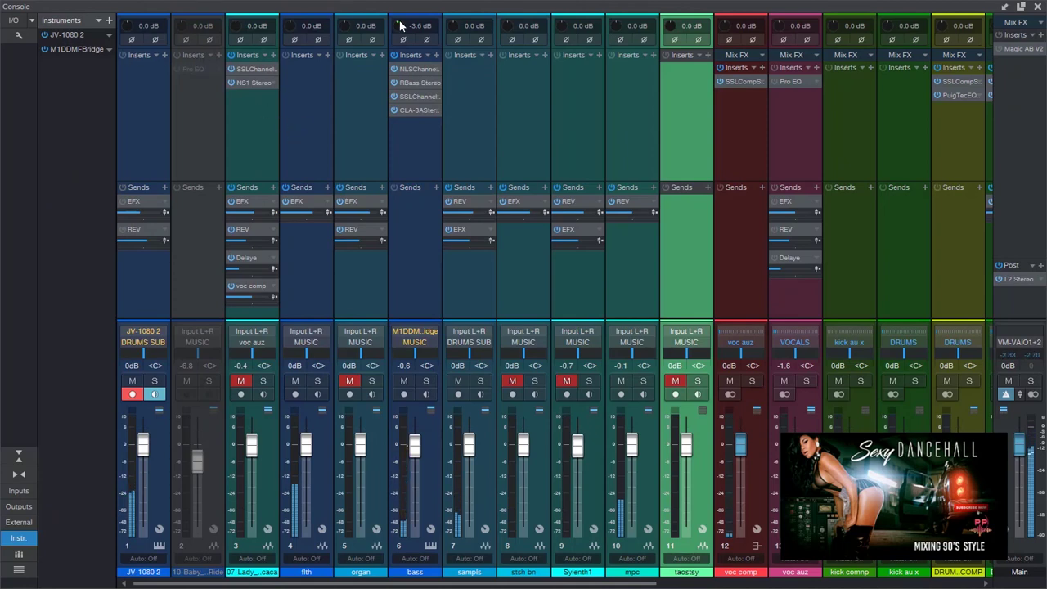
{"action": "left_click", "coordinate": [407, 69]}
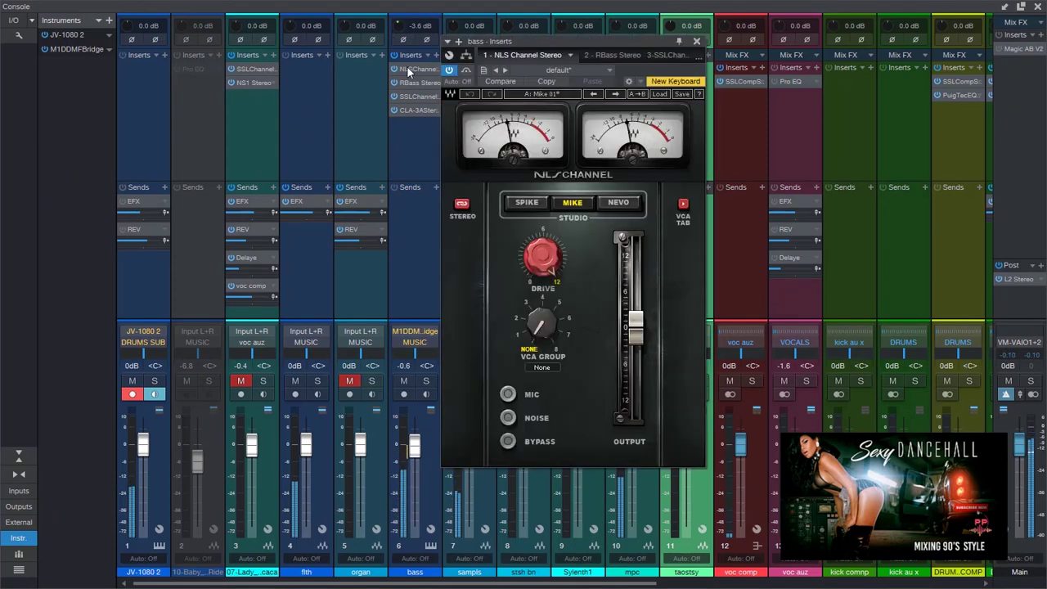
{"action": "left_click", "coordinate": [416, 96]}
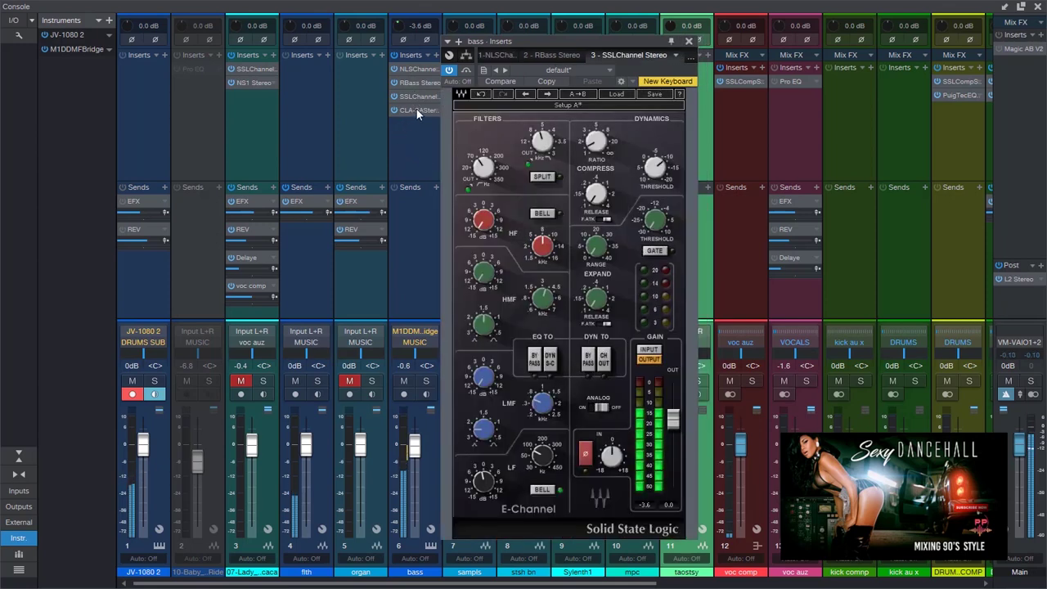
{"action": "left_click", "coordinate": [417, 108]}
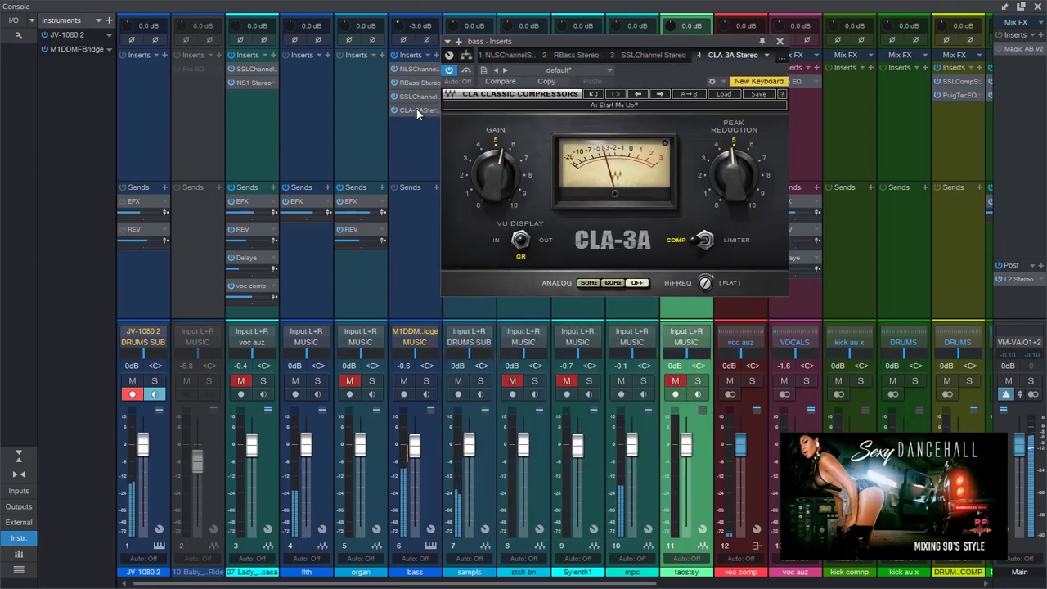
{"action": "left_click", "coordinate": [779, 41]}
{"action": "left_click", "coordinate": [1037, 6]}
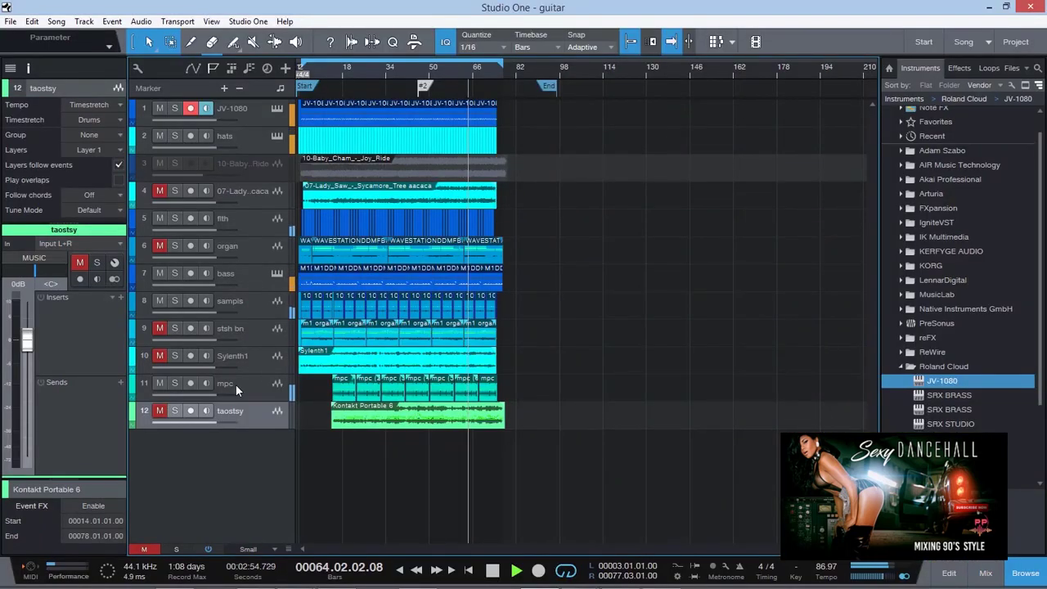
- Unmute the 07-Lady vocal, organ, stsh bn, taostsy and Sylenth1 tracks so the full mix plays
{"action": "left_click", "coordinate": [158, 194]}
{"action": "left_click", "coordinate": [159, 245]}
{"action": "left_click", "coordinate": [159, 328]}
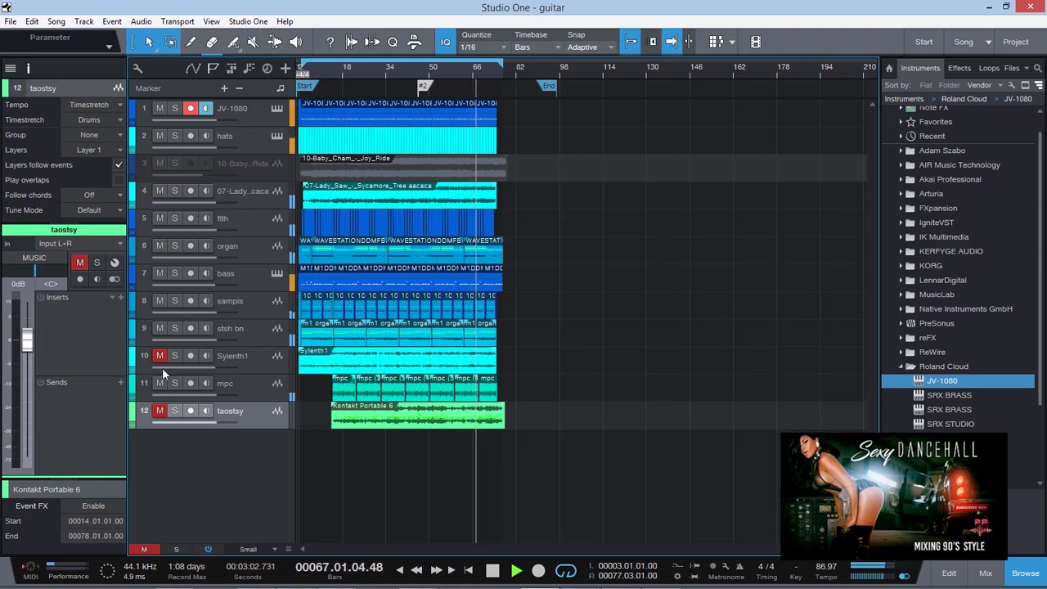
{"action": "left_click", "coordinate": [159, 411]}
{"action": "left_click", "coordinate": [159, 355]}
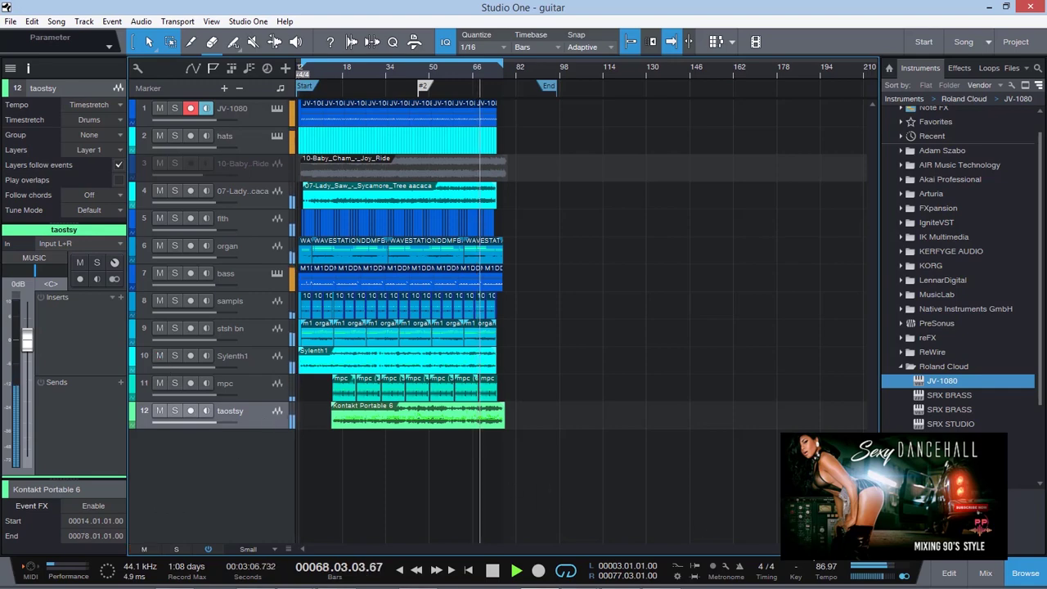
{"action": "key", "text": "e"}
{"action": "key", "text": "e"}
{"action": "key", "text": "w"}
{"action": "key", "text": "w"}
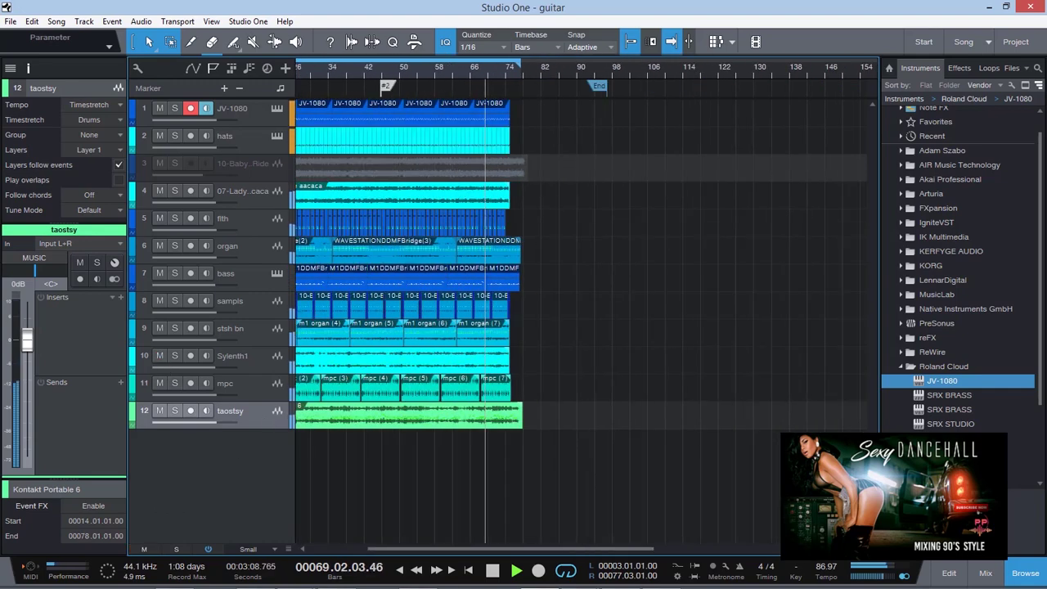